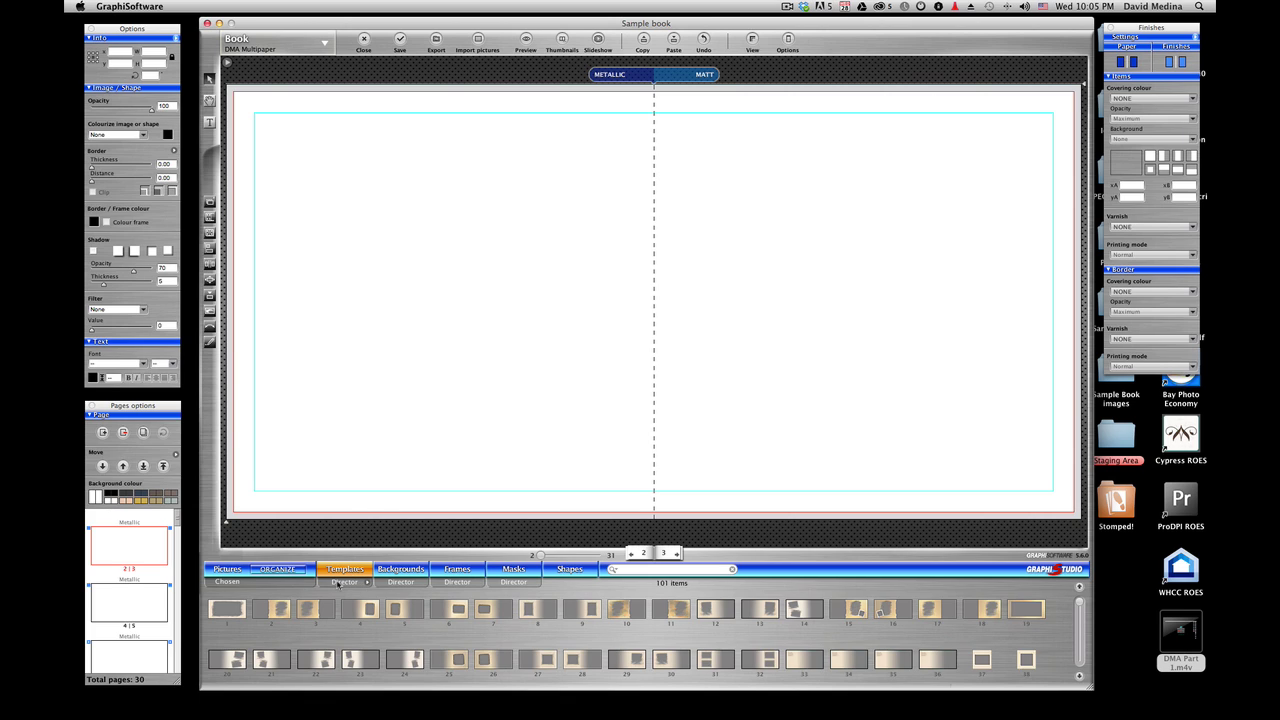
- Filter the template library to Matted single-page, one-image designs (44 templates)
left_click(340, 582)
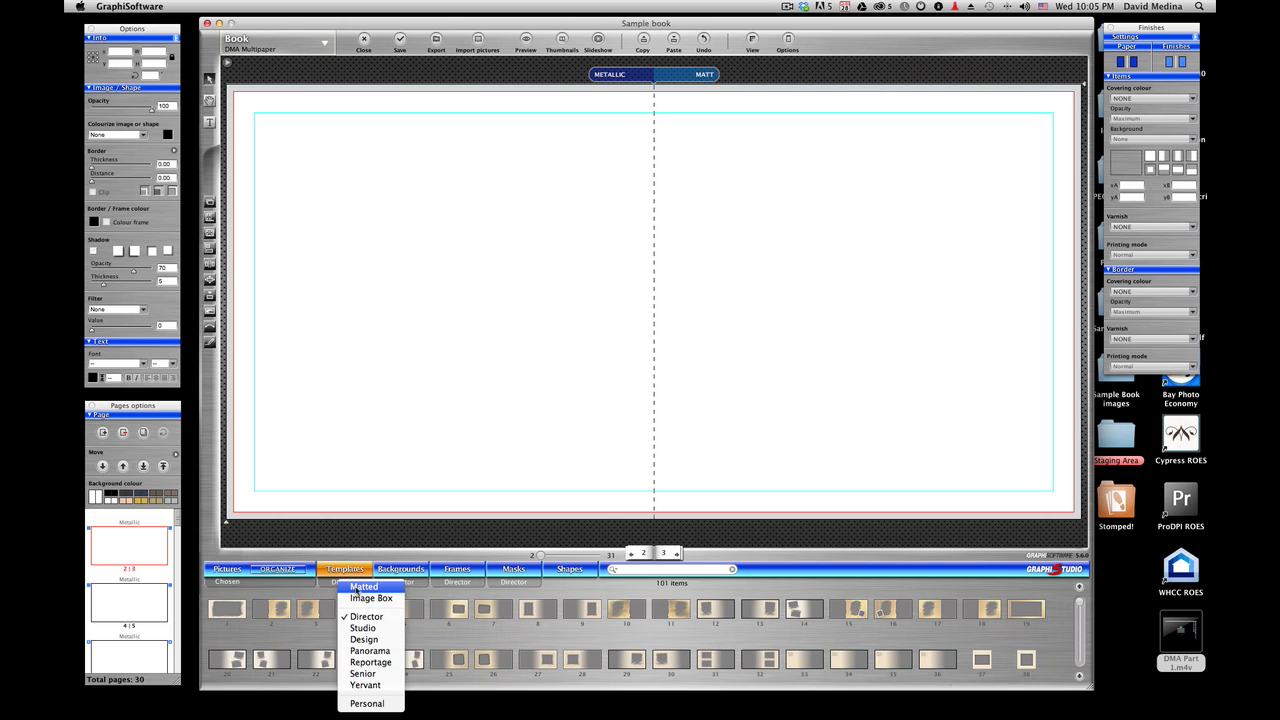
left_click(356, 594)
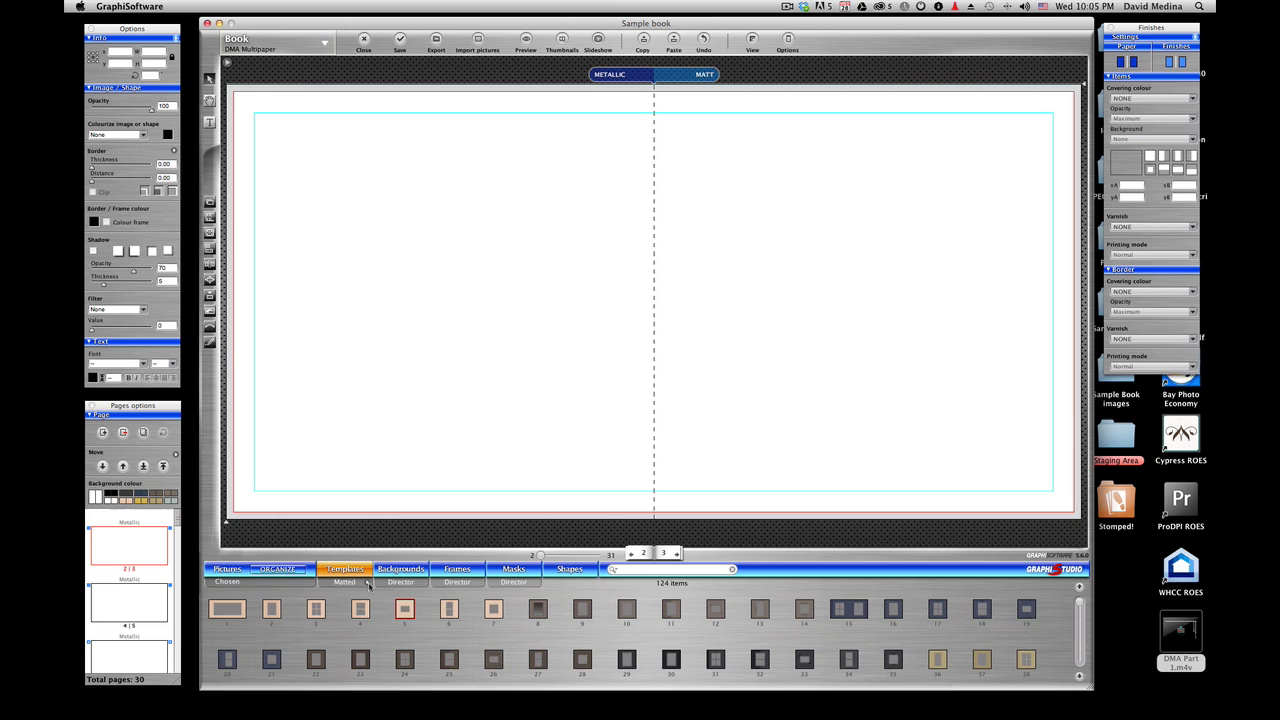
left_click(368, 583)
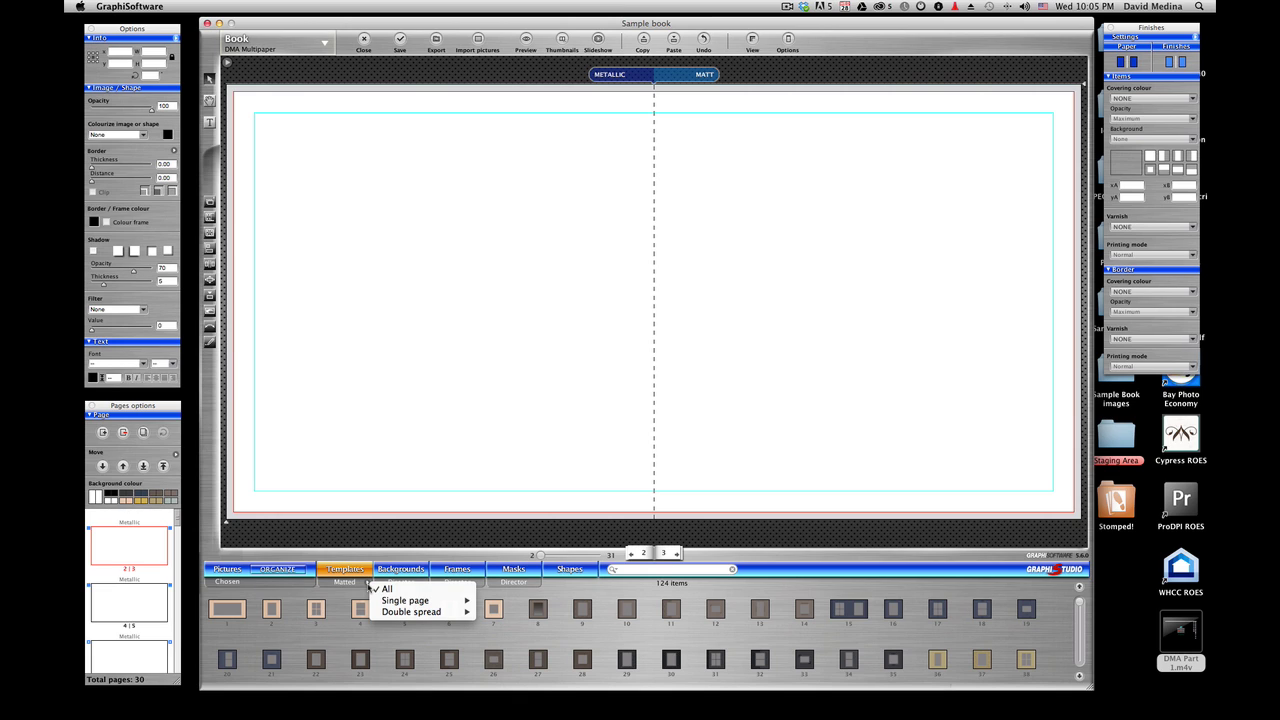
mouse_move(408, 600)
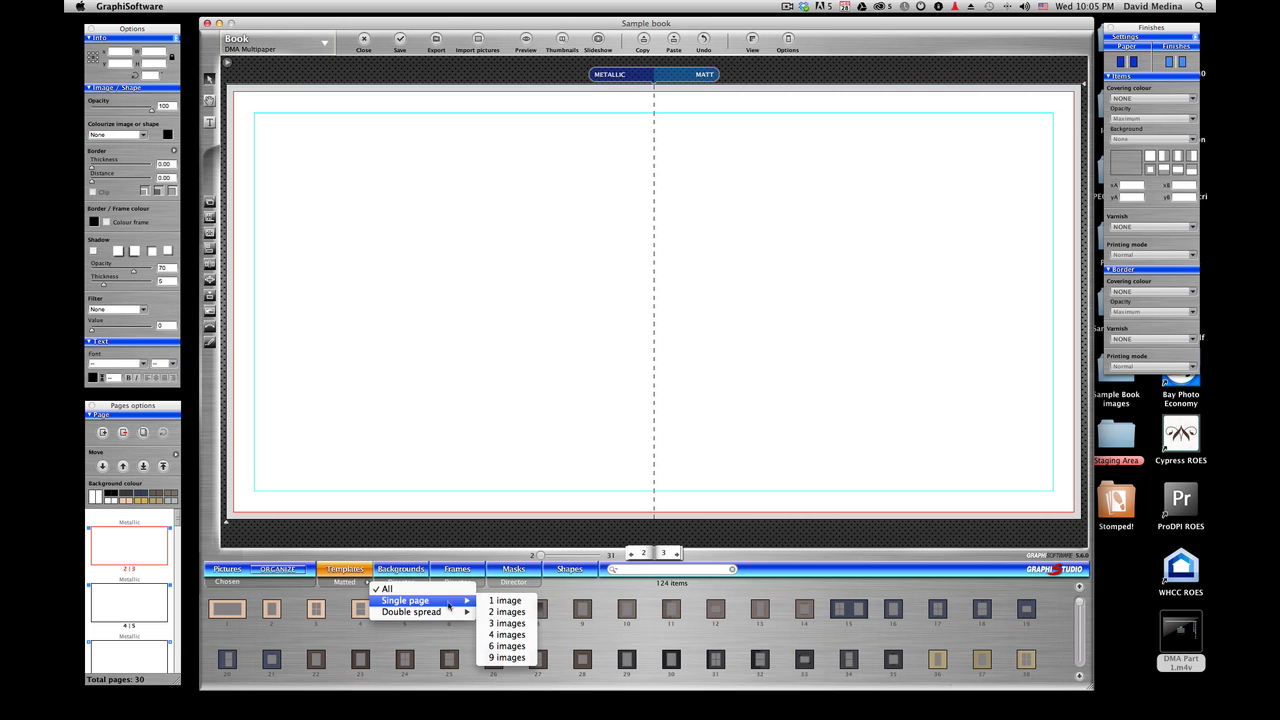
left_click(502, 601)
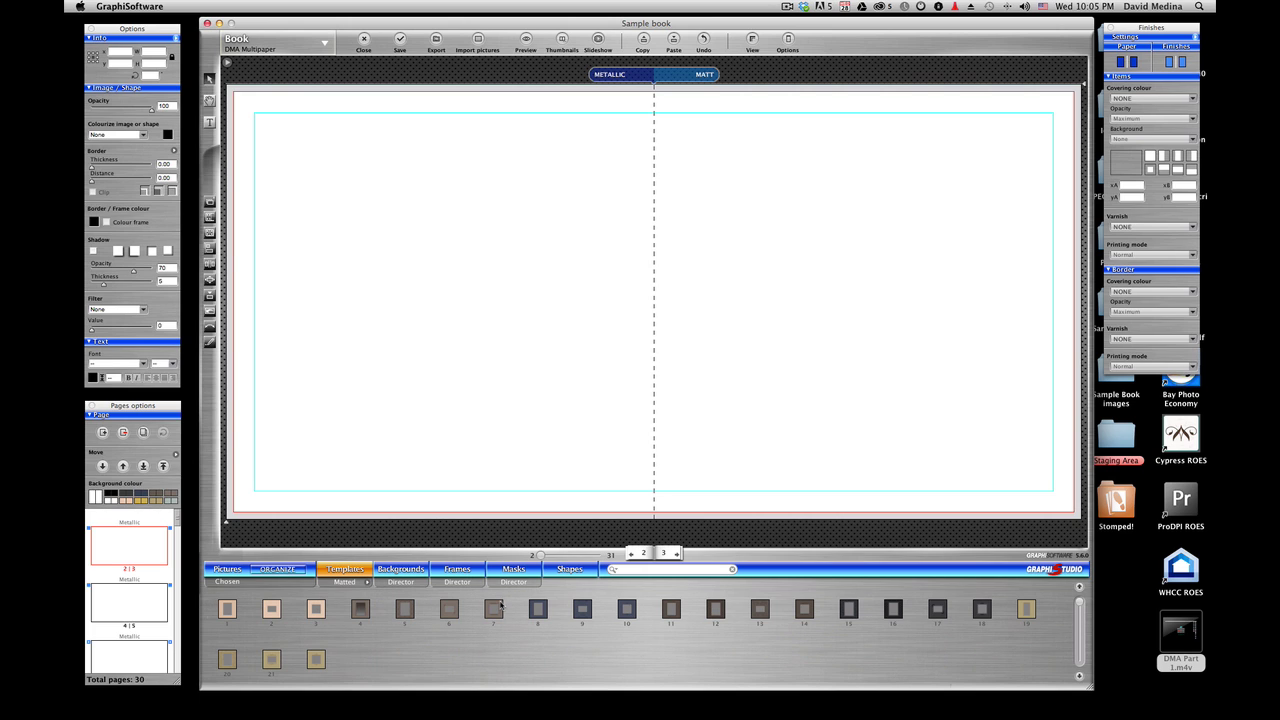
mouse_move(502, 604)
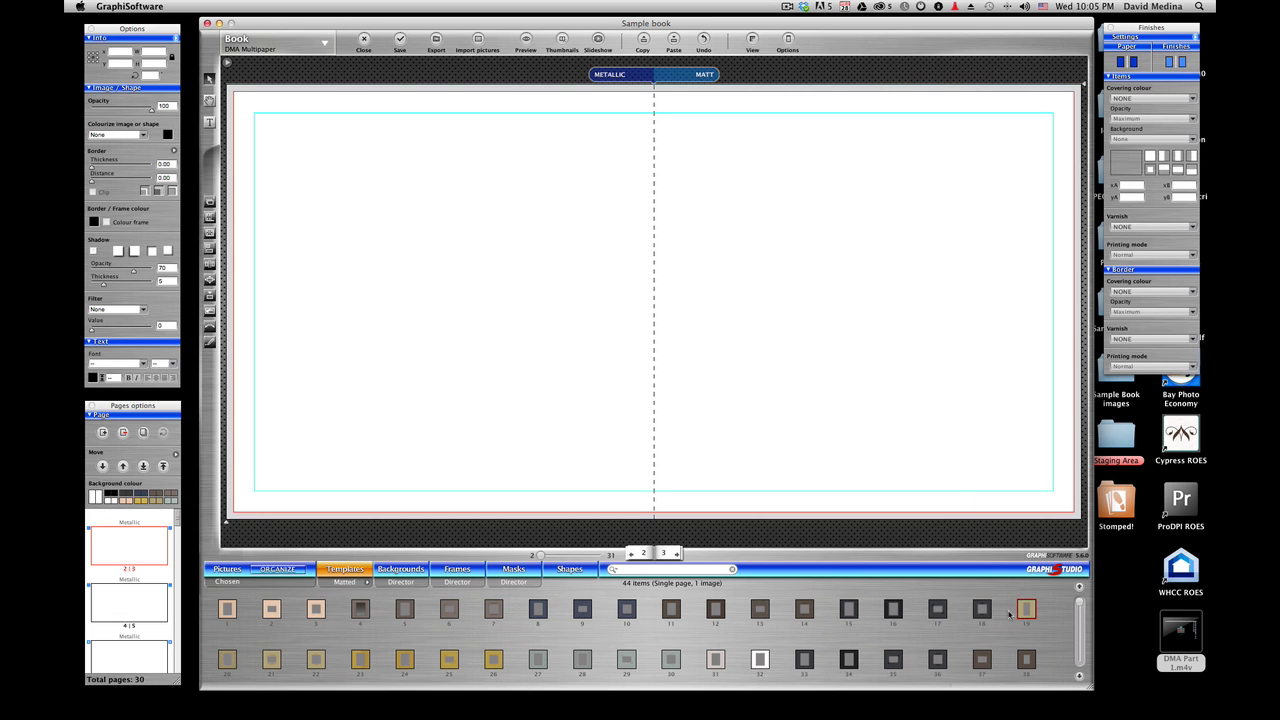
mouse_move(1021, 611)
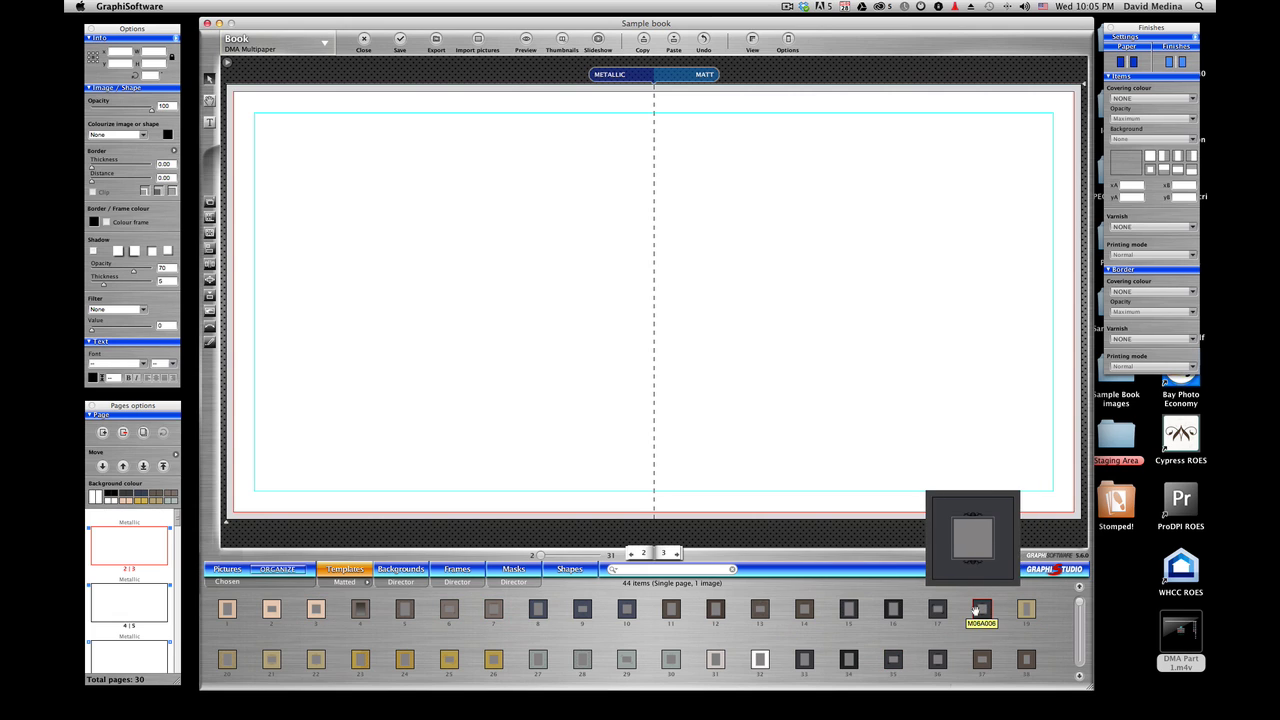
mouse_move(937, 611)
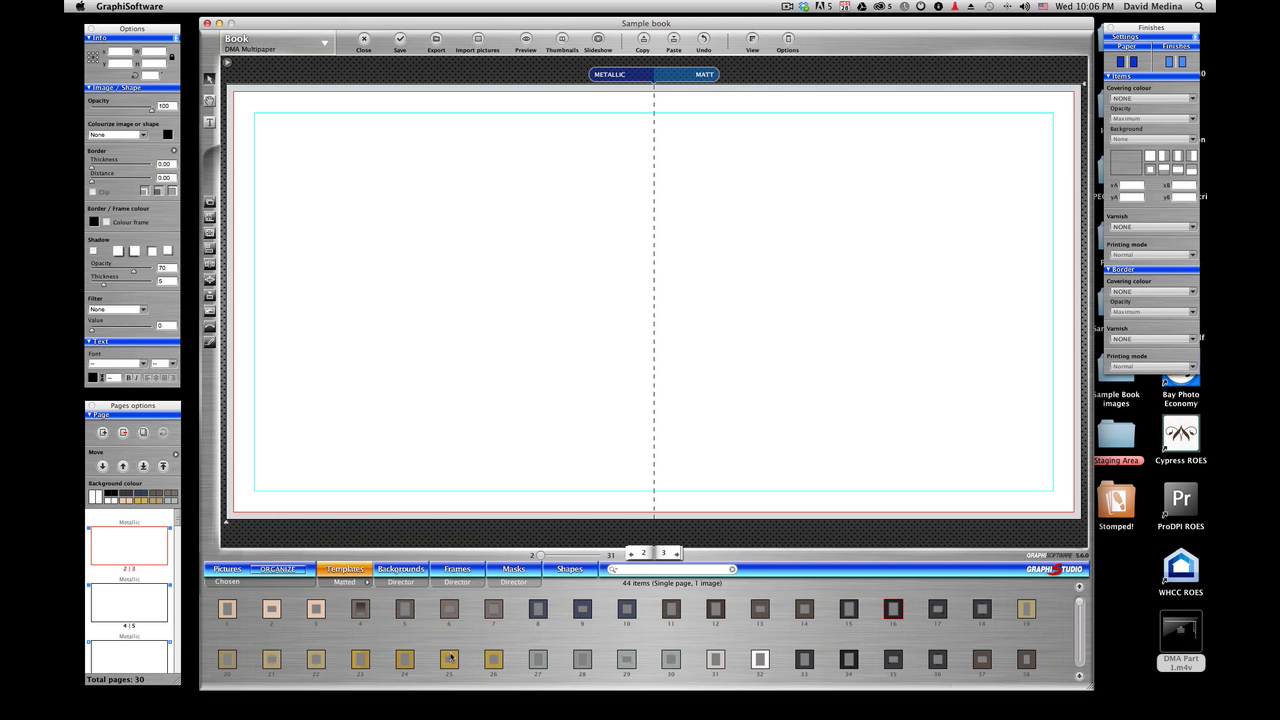
- Apply matted template M02A001 to the right page (page 3) and select it
mouse_move(224, 608)
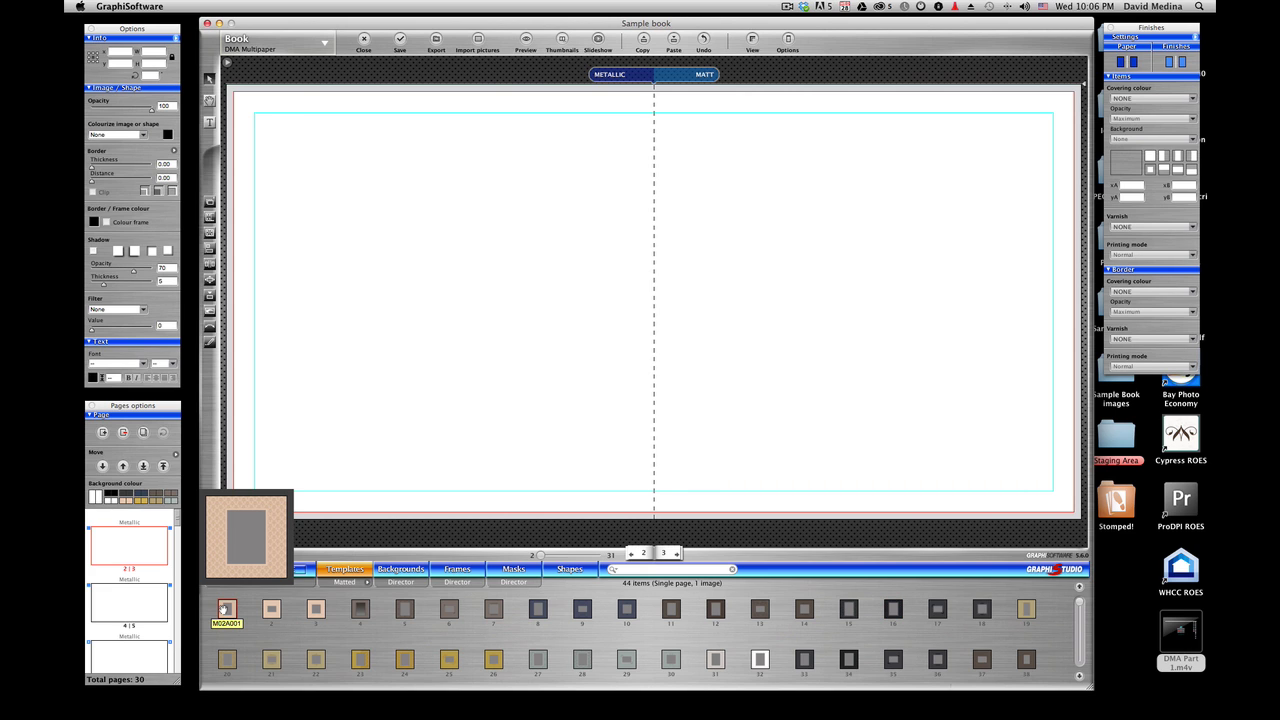
left_click_drag(226, 608, 834, 287)
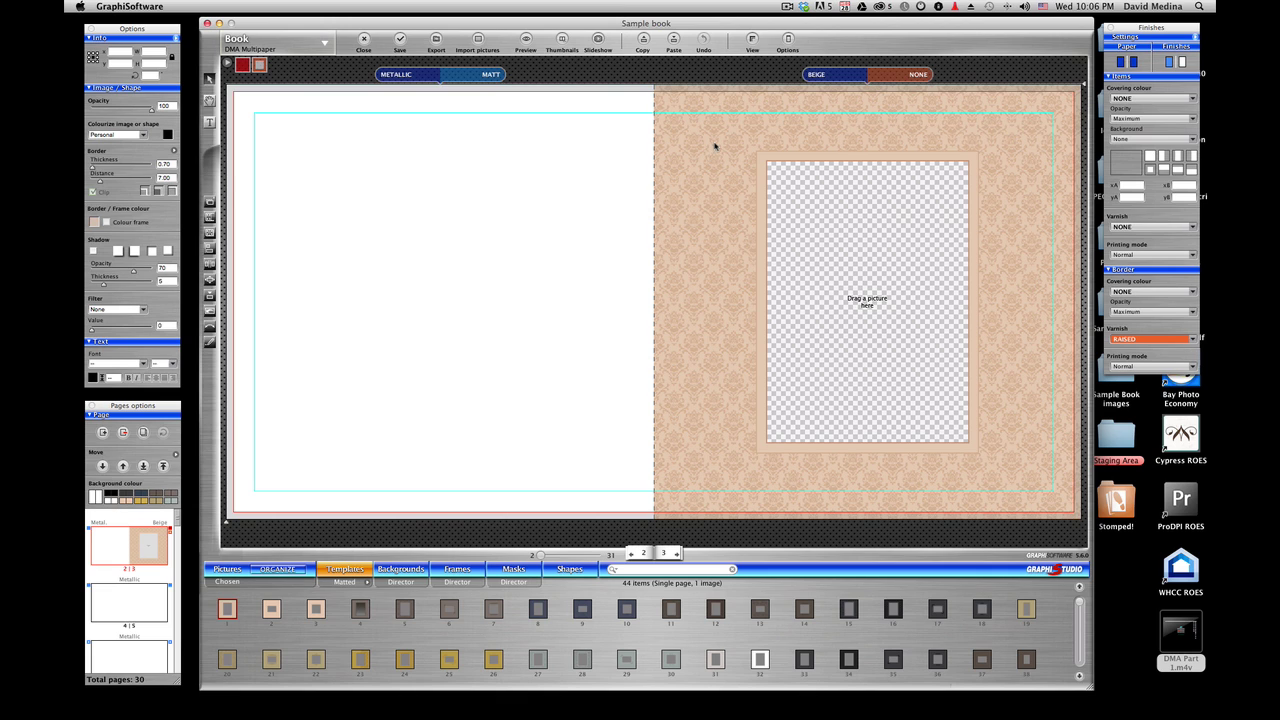
left_click(714, 146)
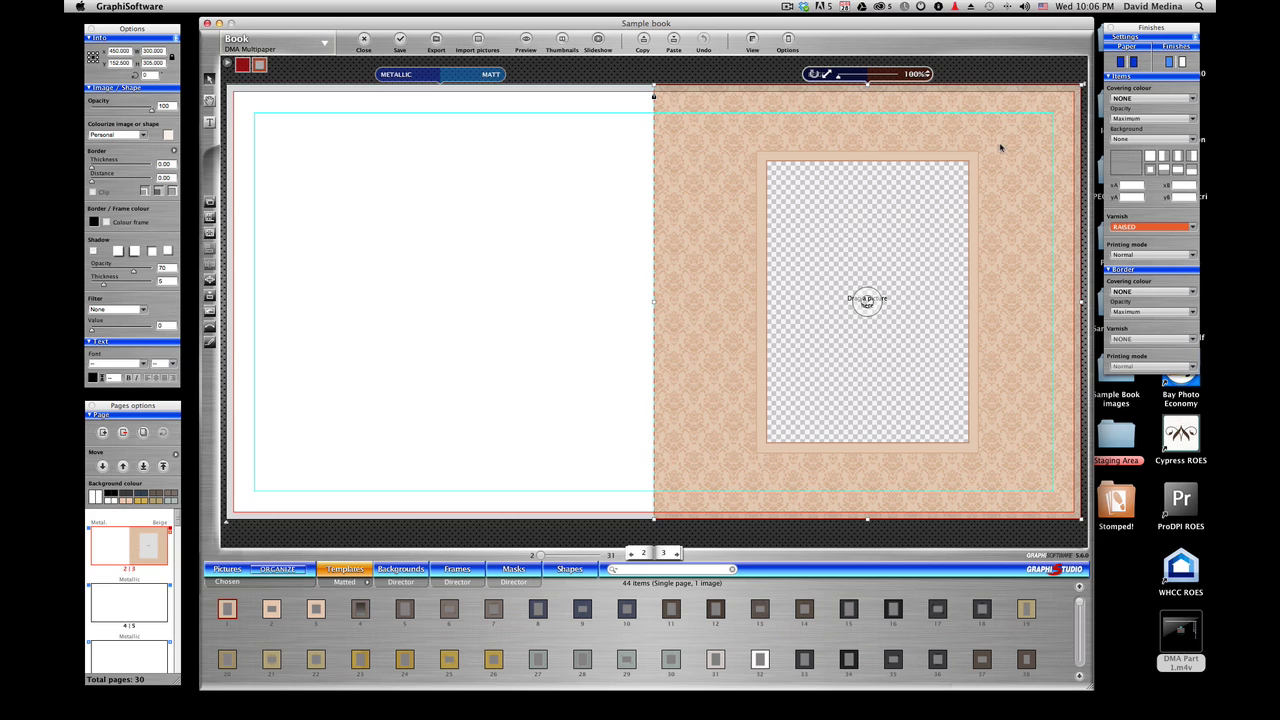
- Switch page 3's paper colour from Beige to Blue
left_click(755, 71)
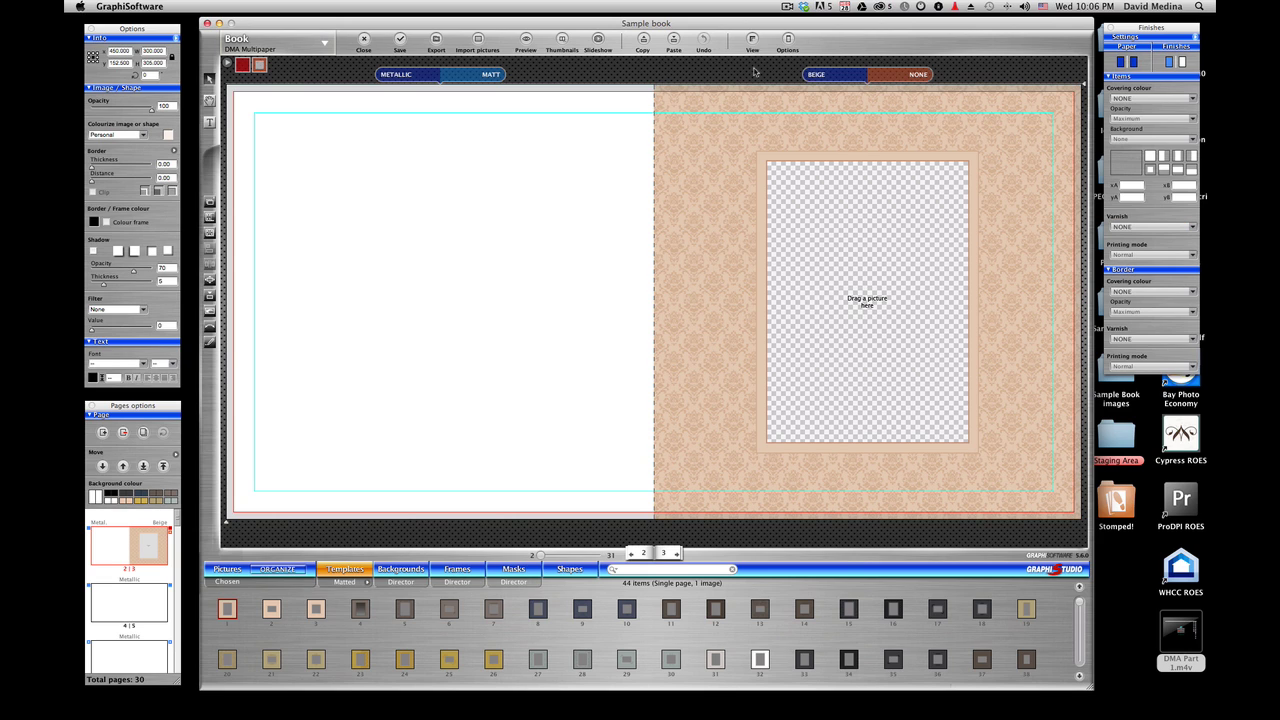
left_click(836, 80)
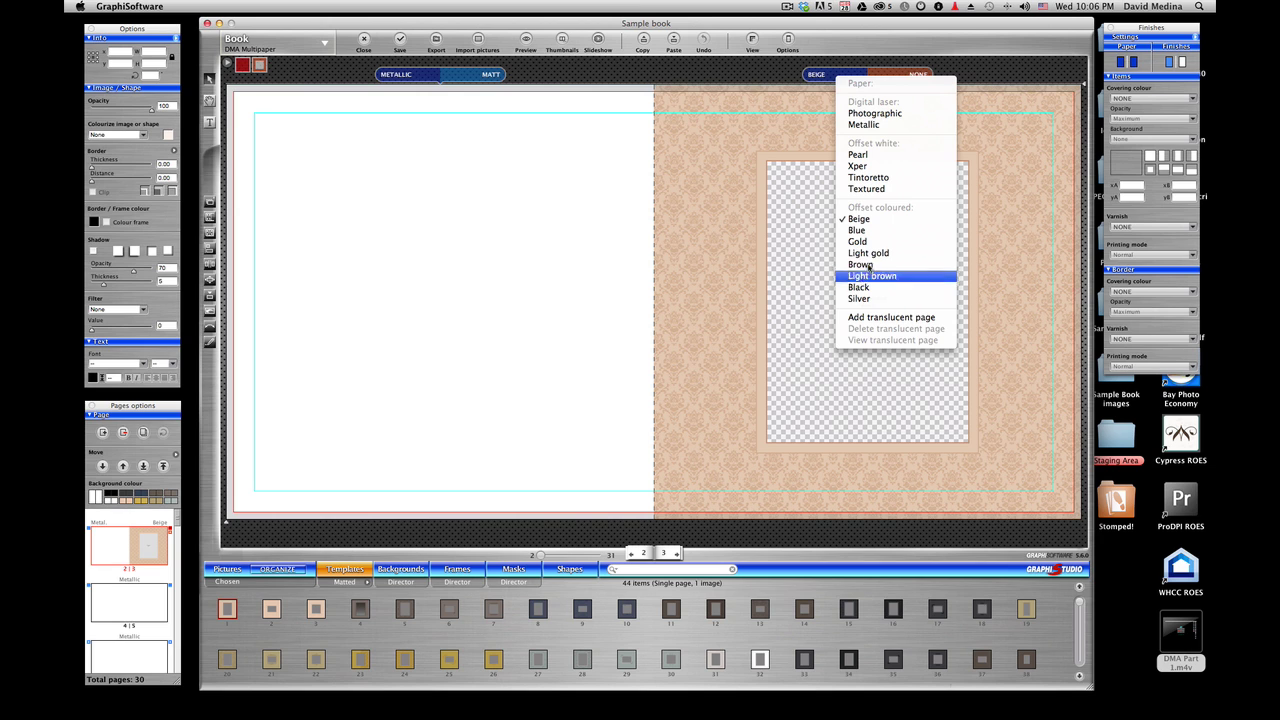
left_click(863, 230)
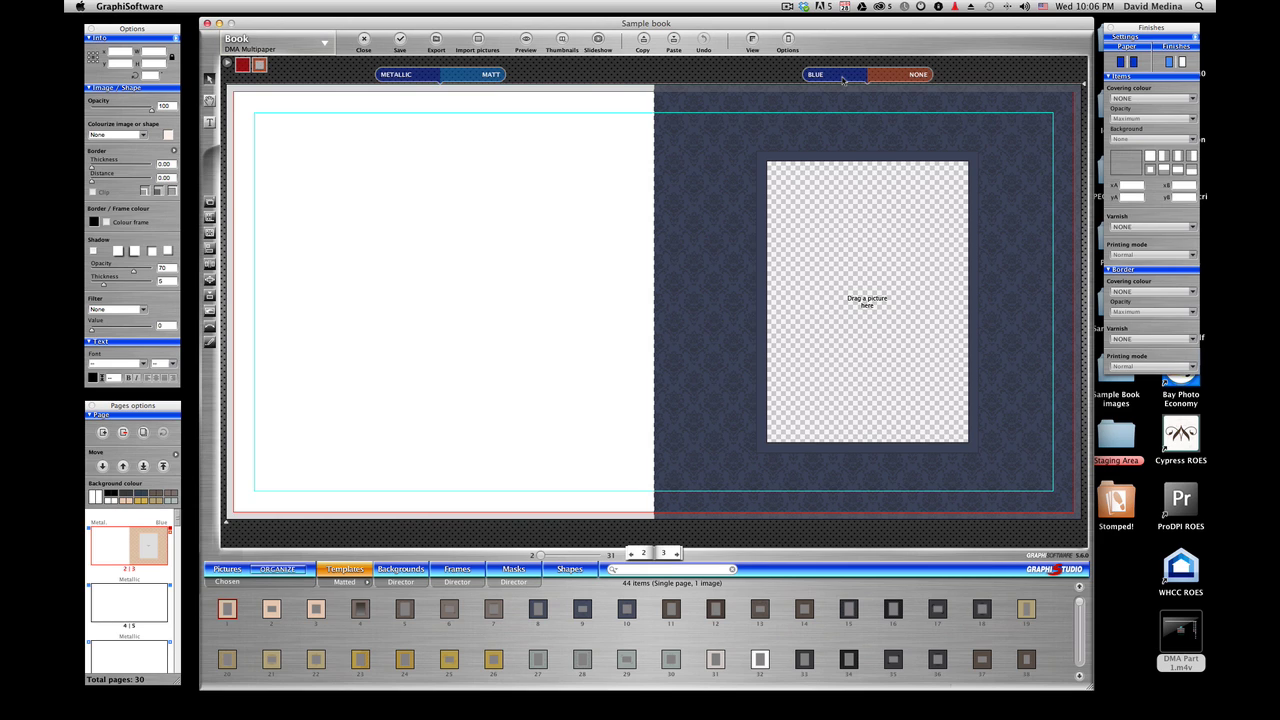
- Place photo 0026_Edit.jpg in the mat opening, zoom it to 152% and frame the couple
left_click(228, 569)
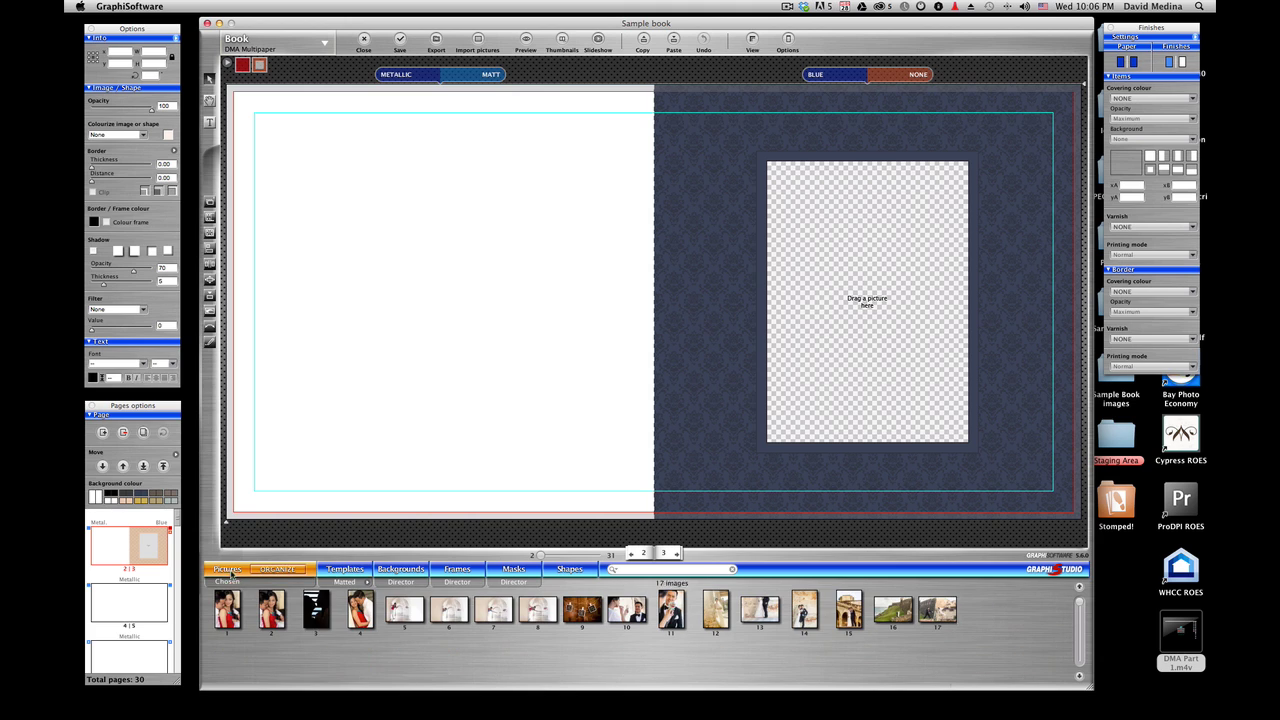
left_click_drag(275, 612, 868, 308)
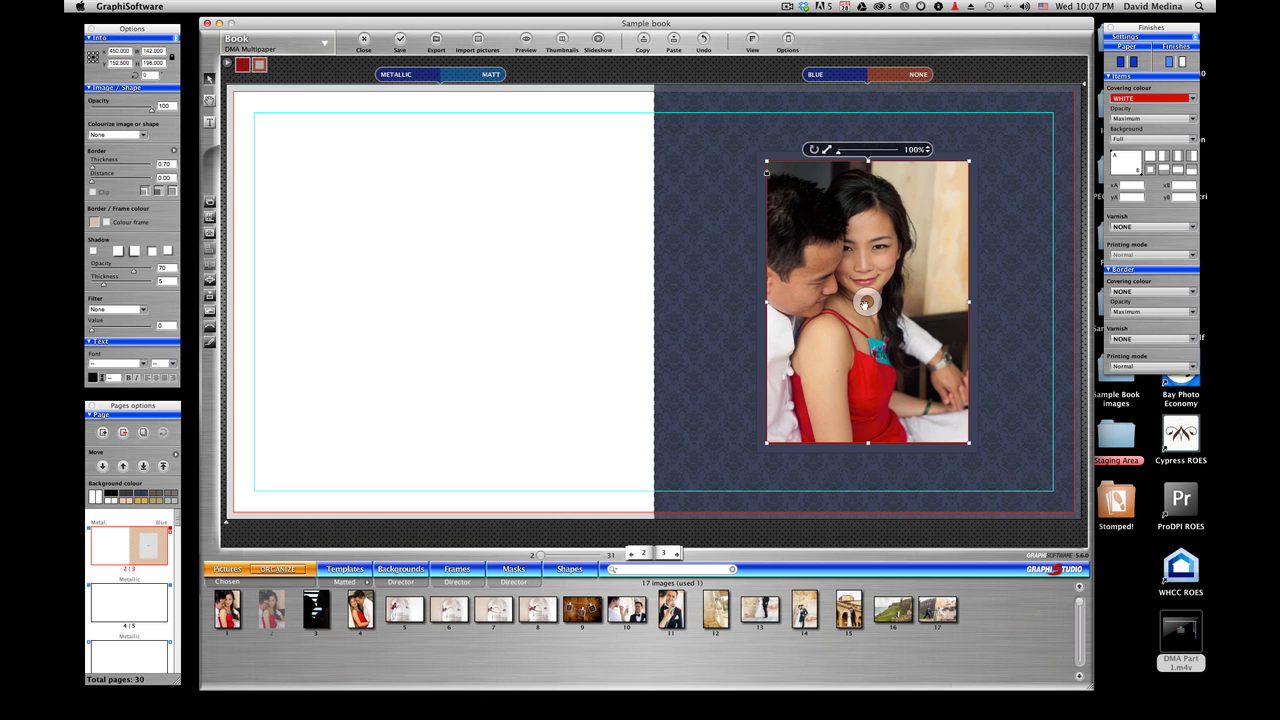
left_click_drag(866, 283, 867, 315)
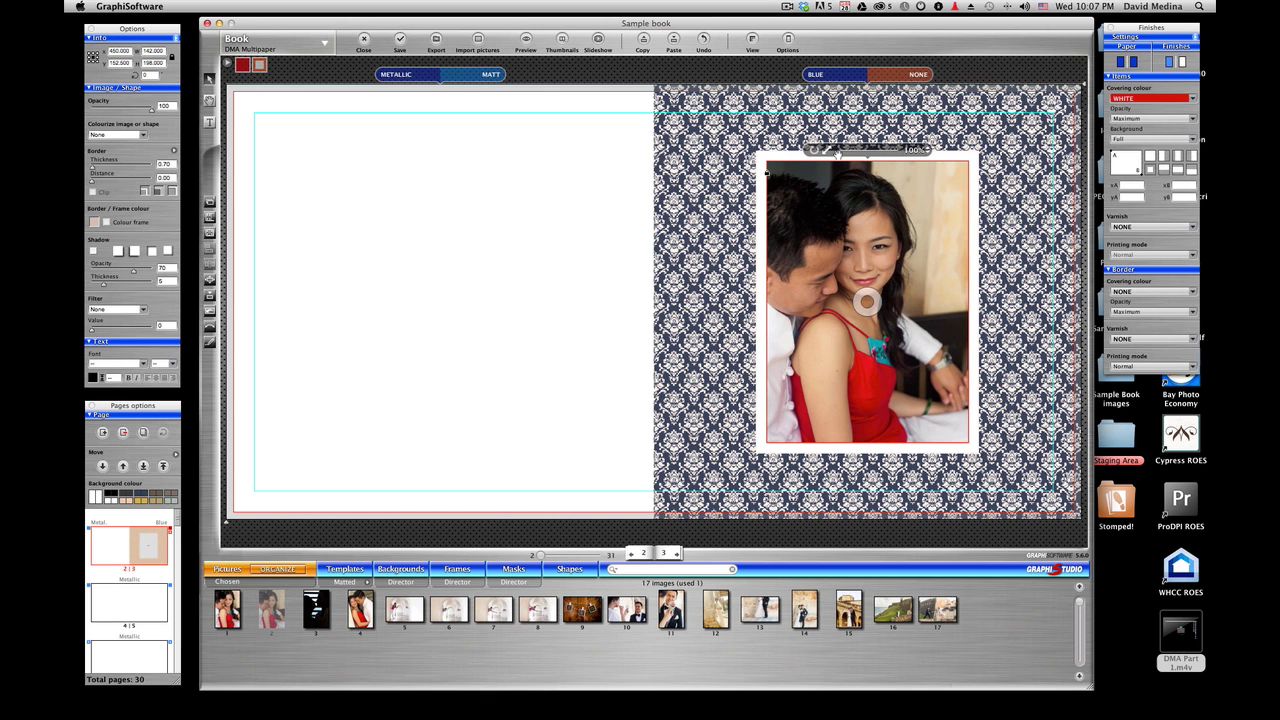
left_click_drag(839, 154, 846, 154)
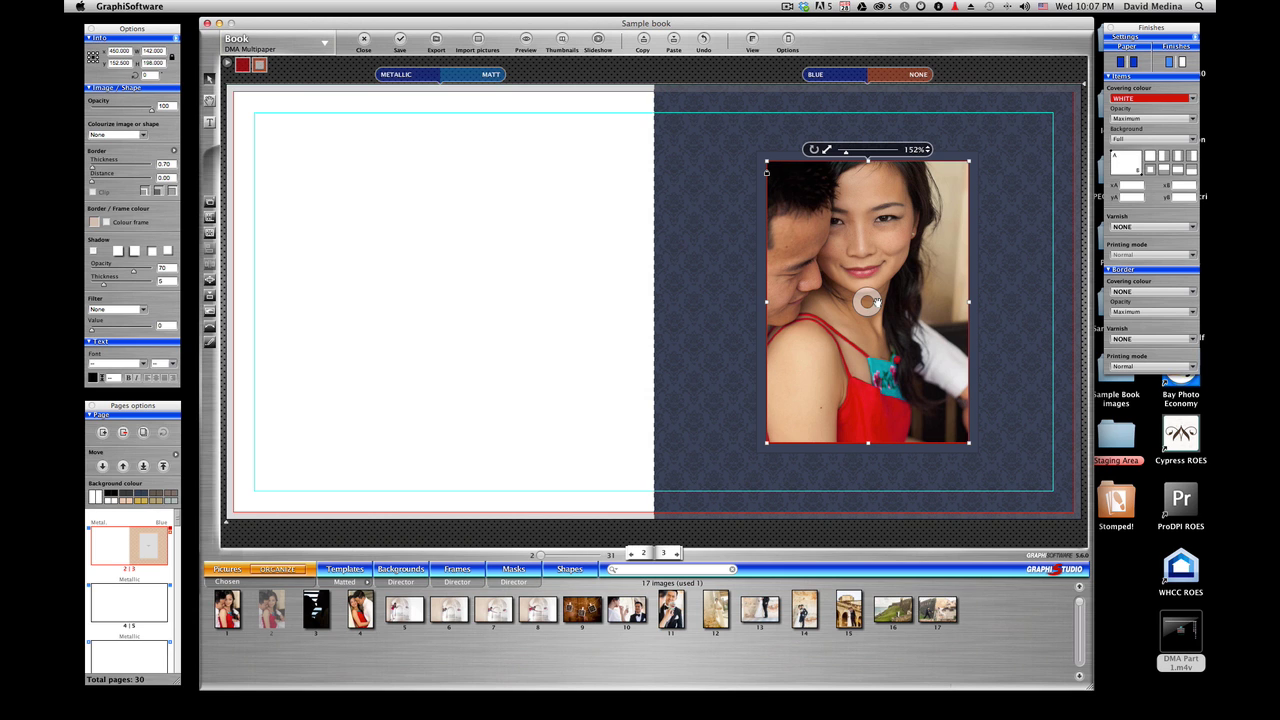
left_click_drag(867, 302, 903, 327)
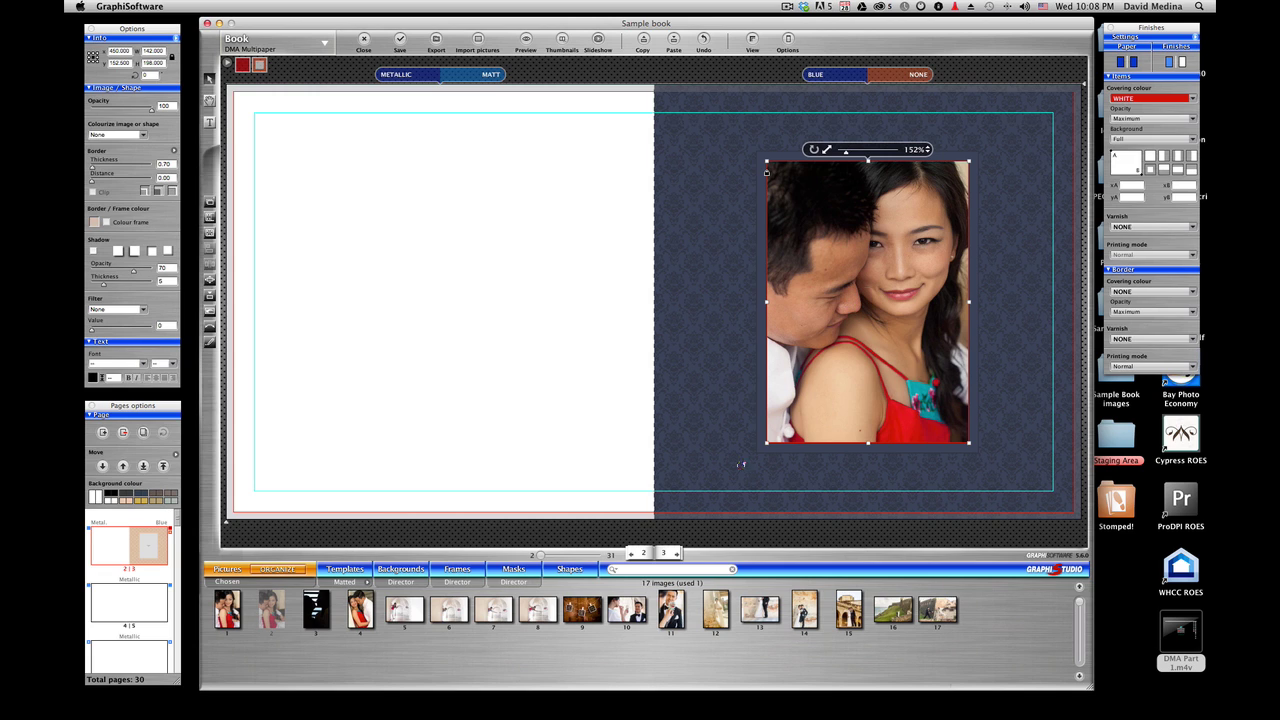
- Go to pages 4–5 and apply six-image matted template 4 to page 5
left_click(668, 555)
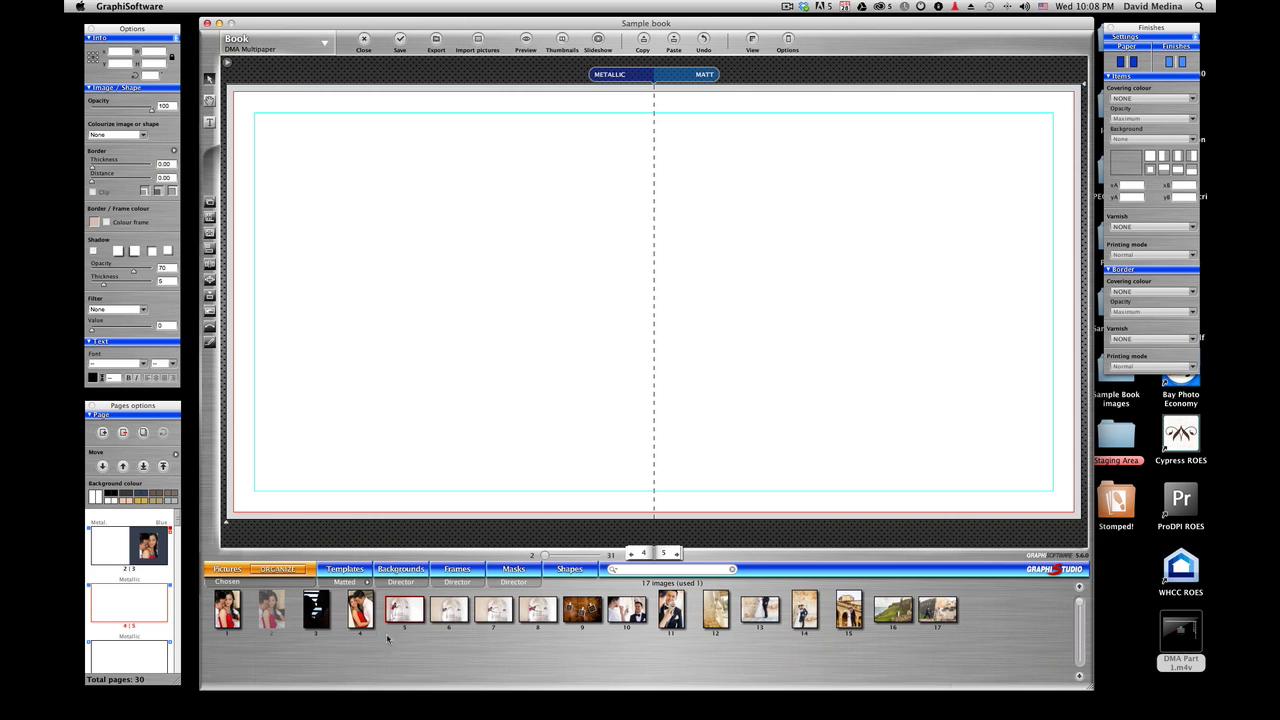
left_click(355, 570)
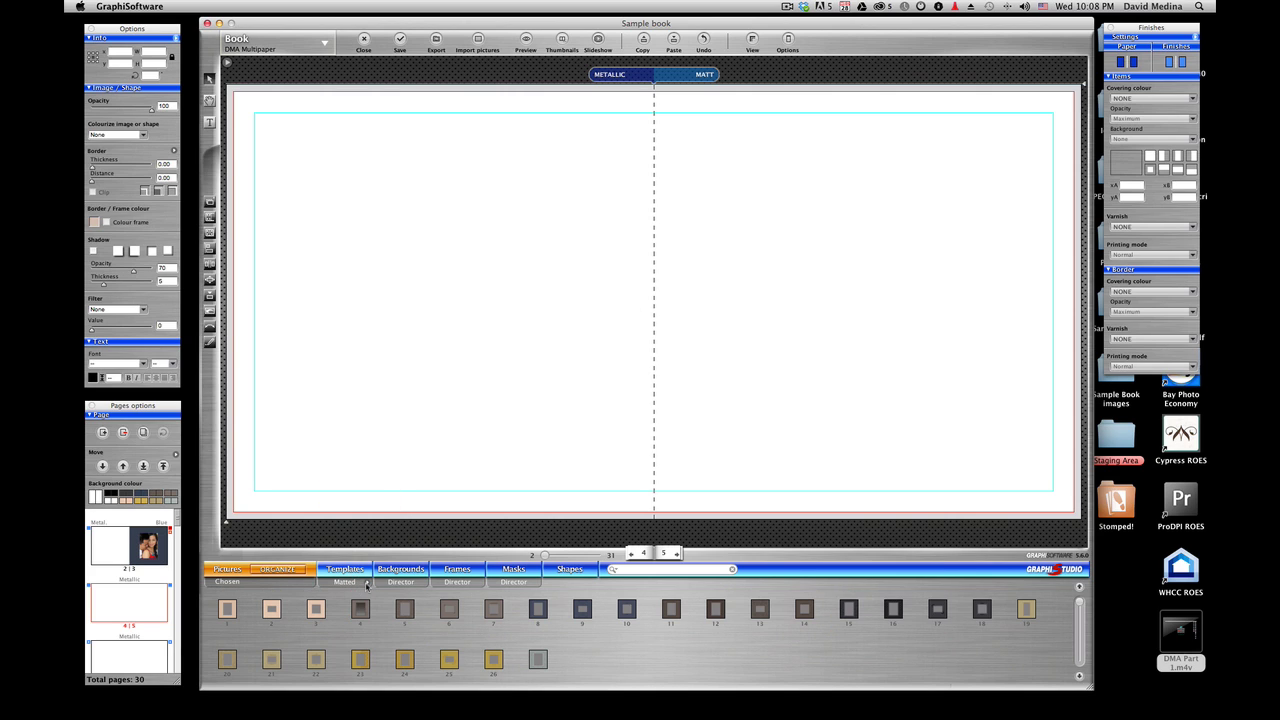
left_click(366, 582)
mouse_move(386, 600)
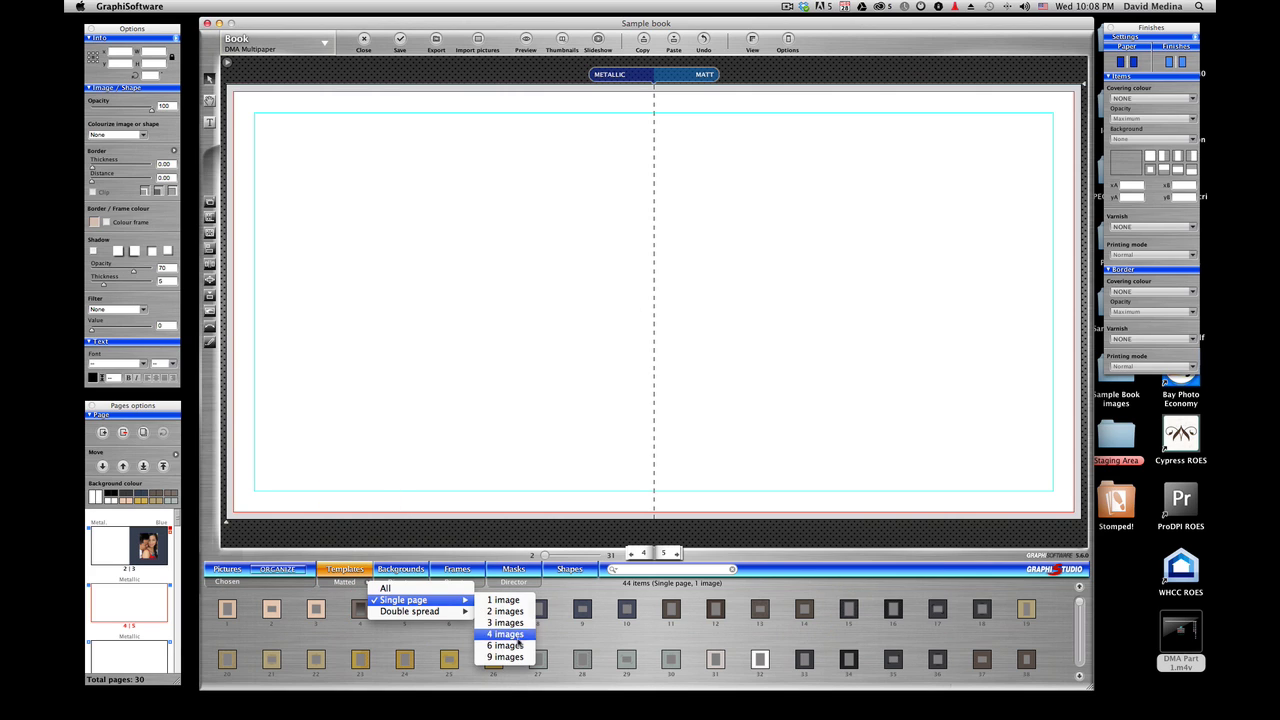
left_click(510, 646)
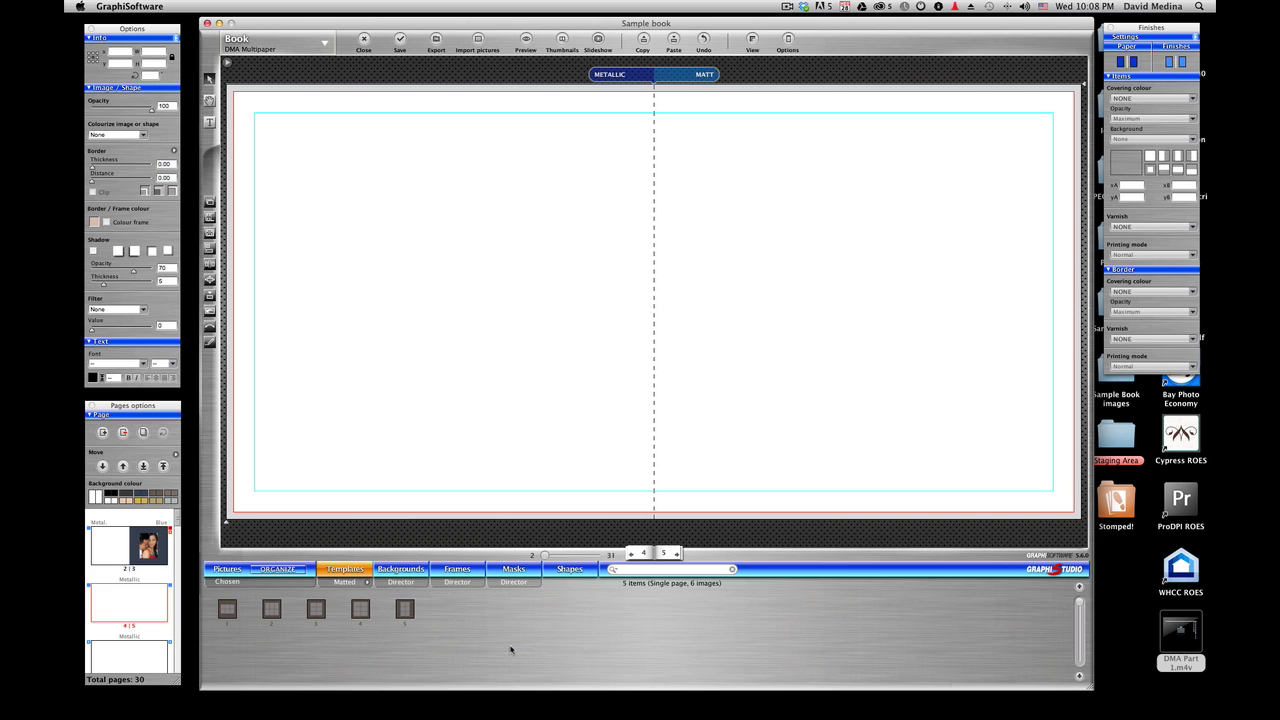
left_click_drag(360, 608, 903, 297)
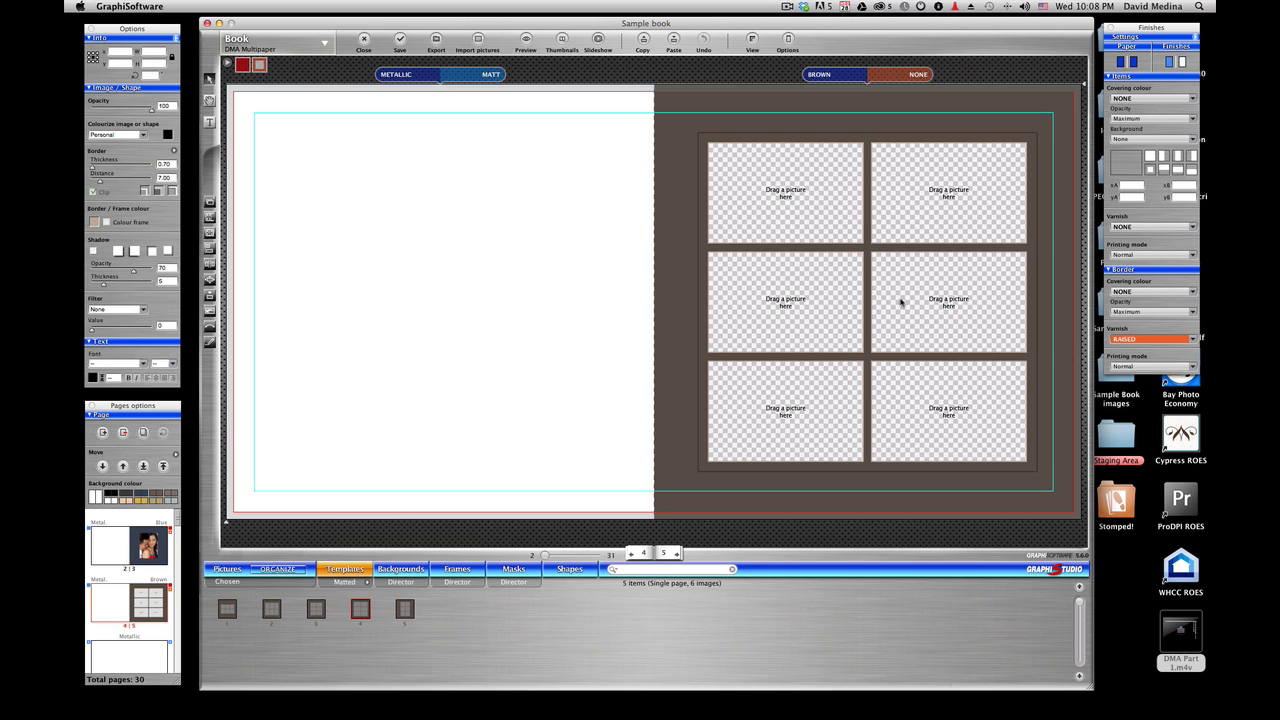
- Unlock and delete the middle-right and bottom-right picture openings on page 5
left_click(930, 296)
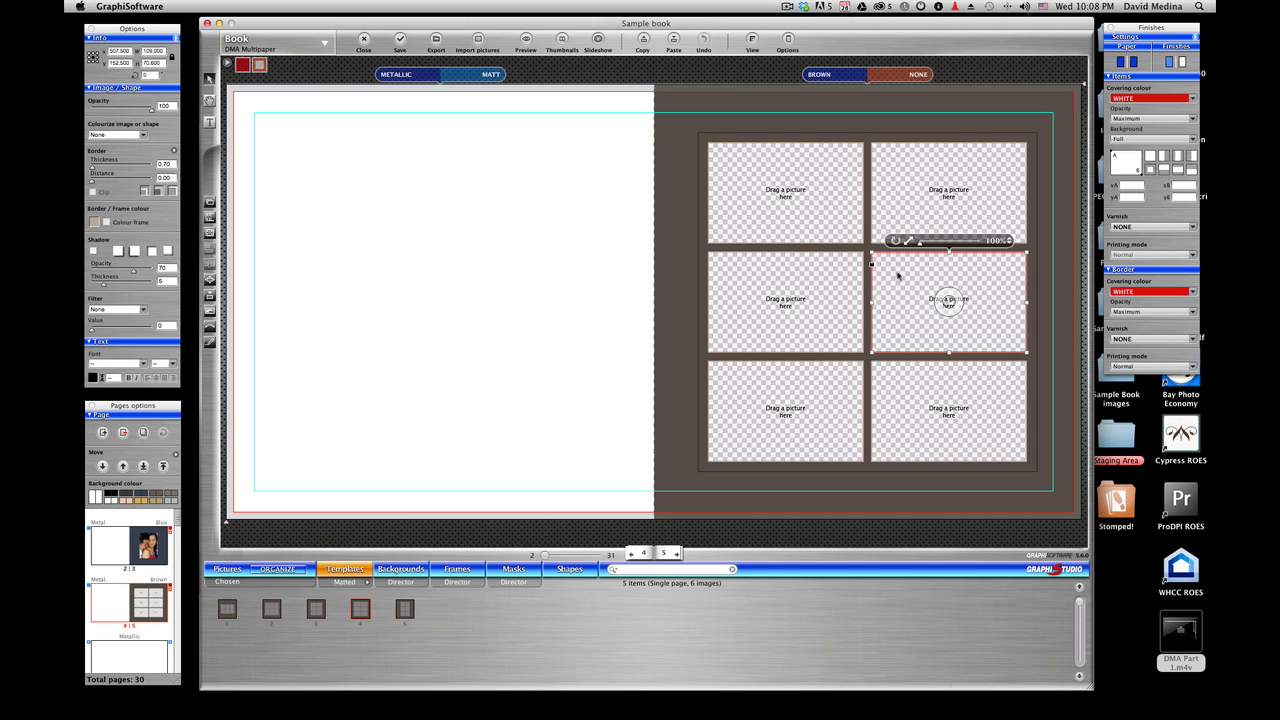
right_click(886, 270)
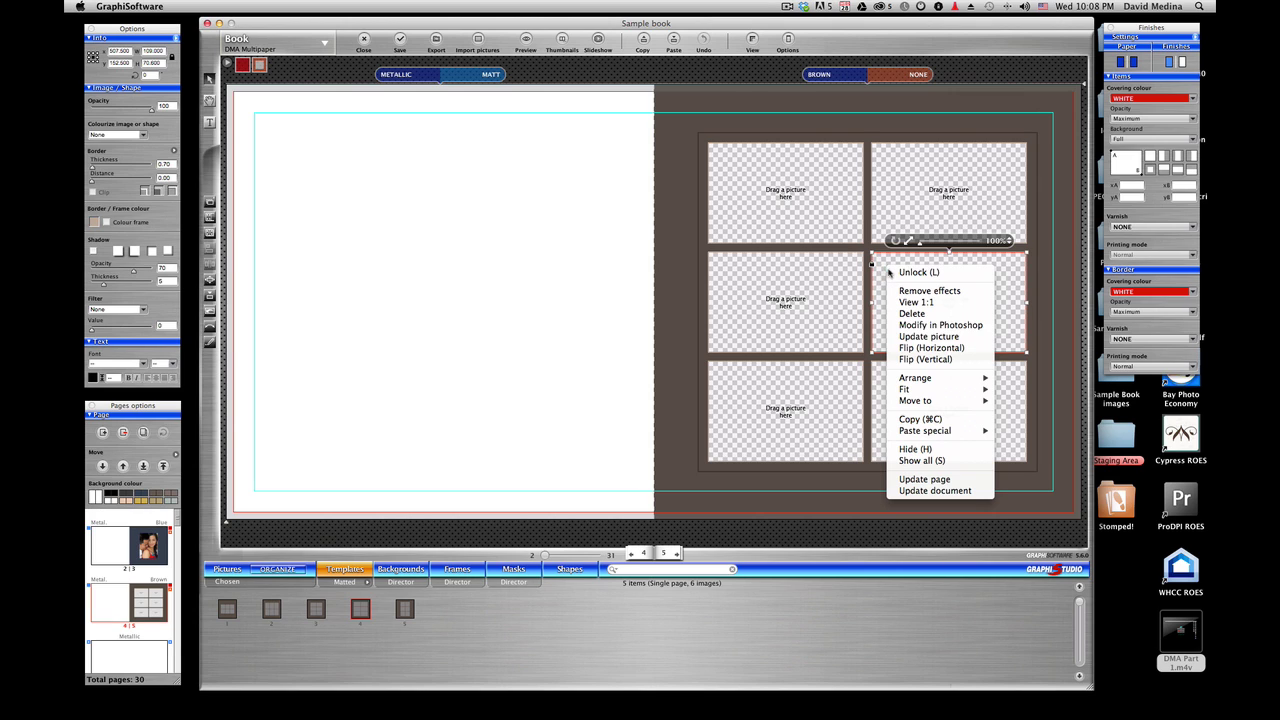
left_click(919, 273)
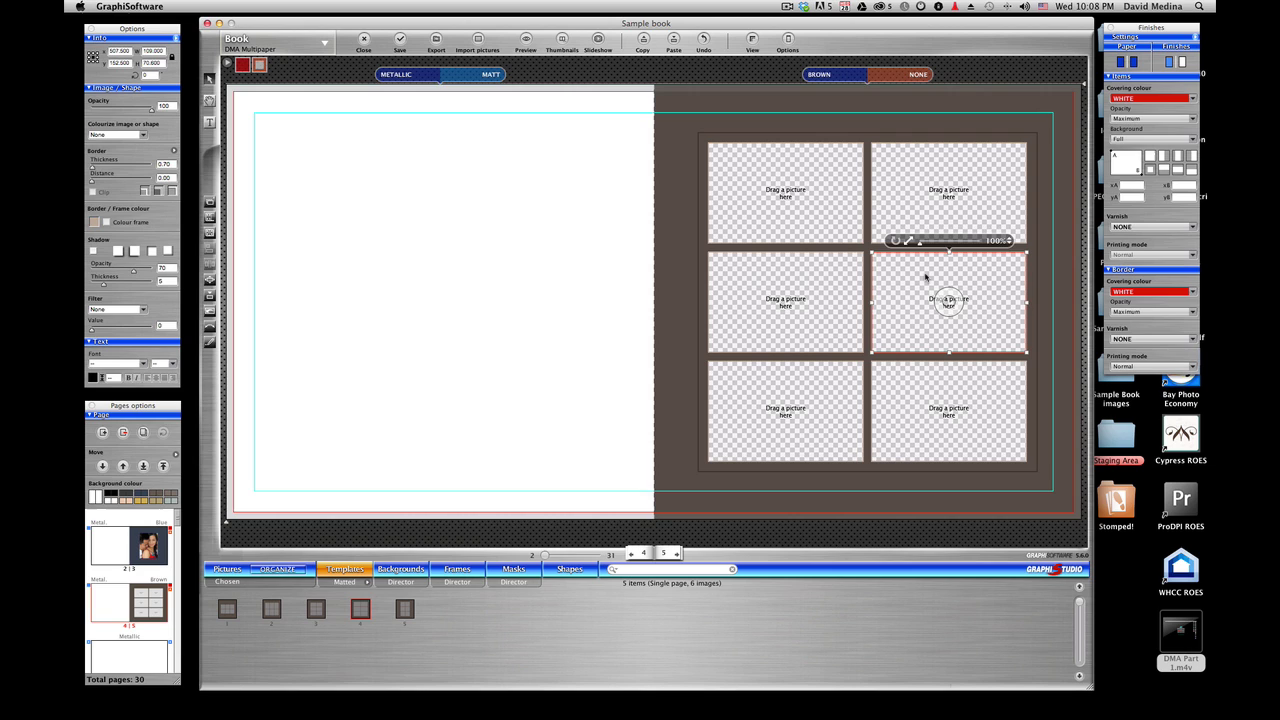
key("Delete")
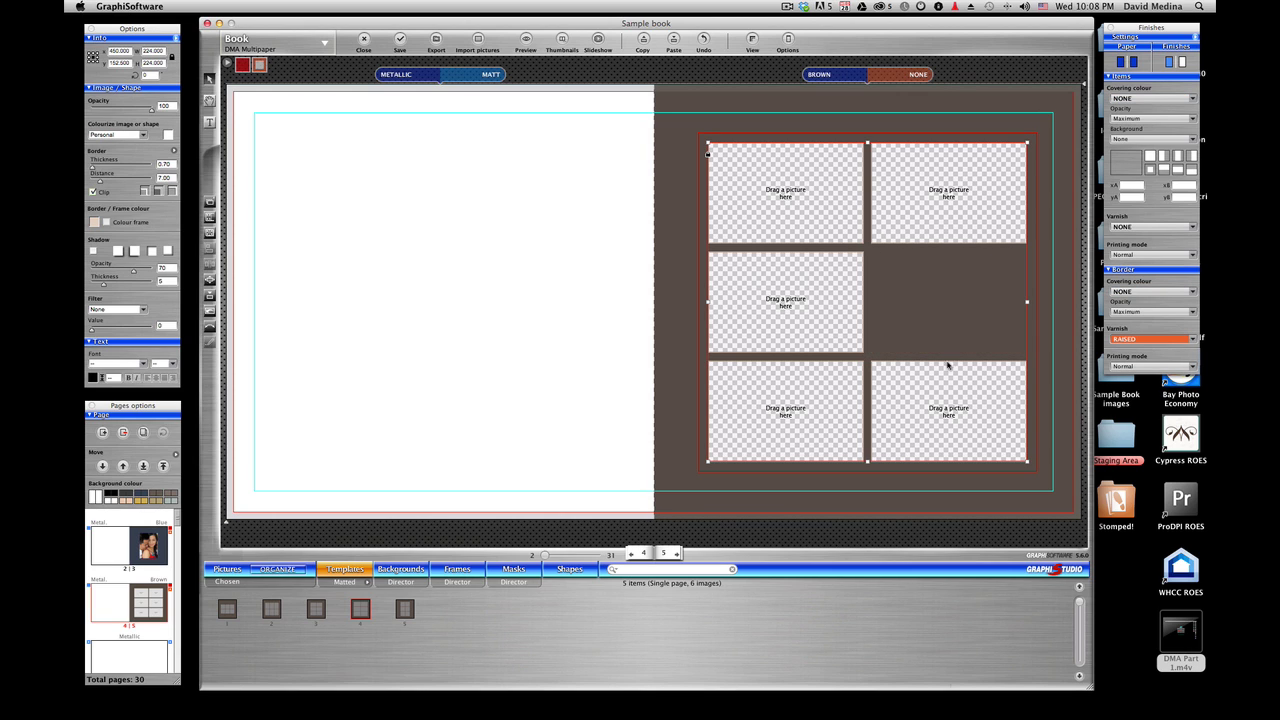
left_click(952, 386)
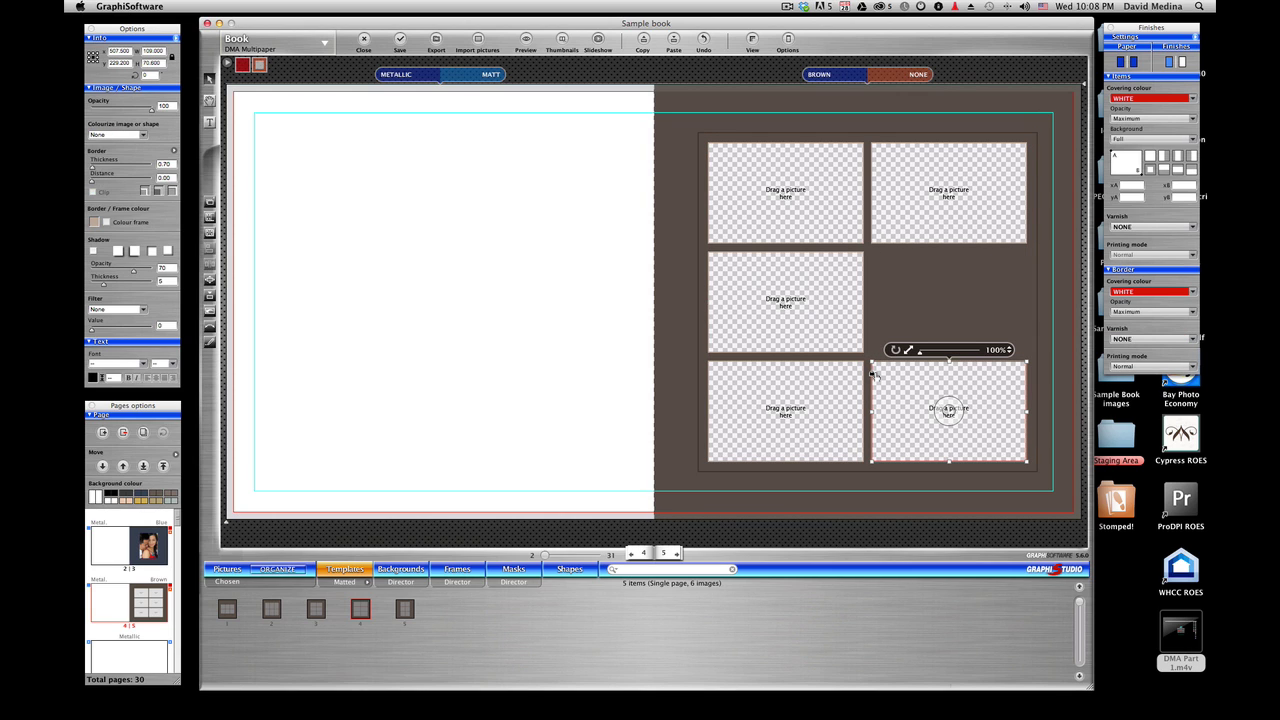
right_click(884, 374)
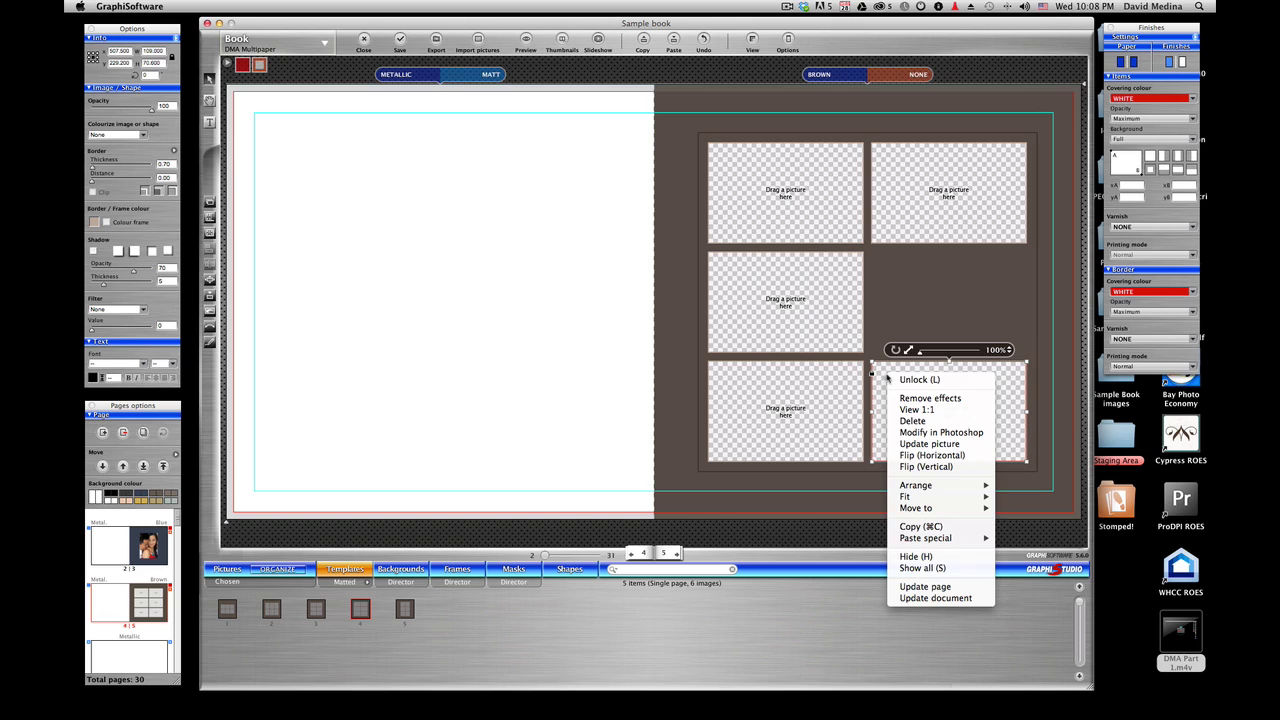
left_click(918, 383)
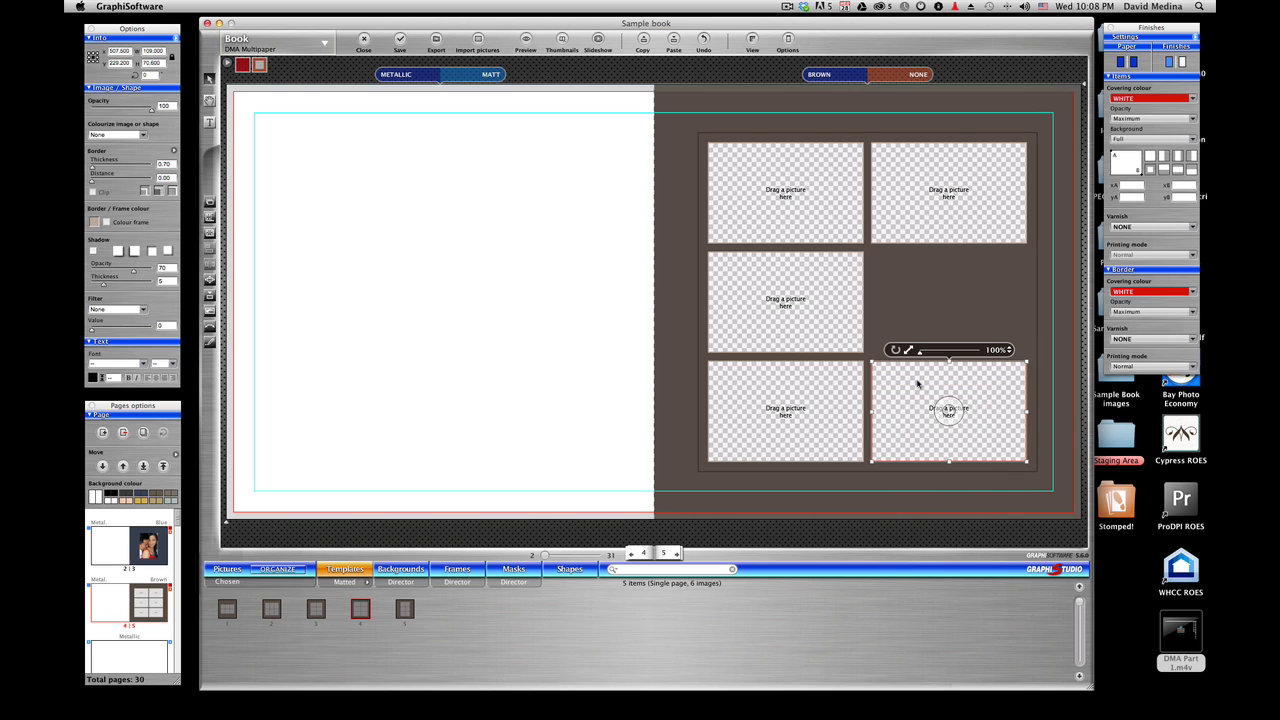
key("Delete")
- Unlock the top-right opening and stretch it down to the full mat height
left_click(928, 220)
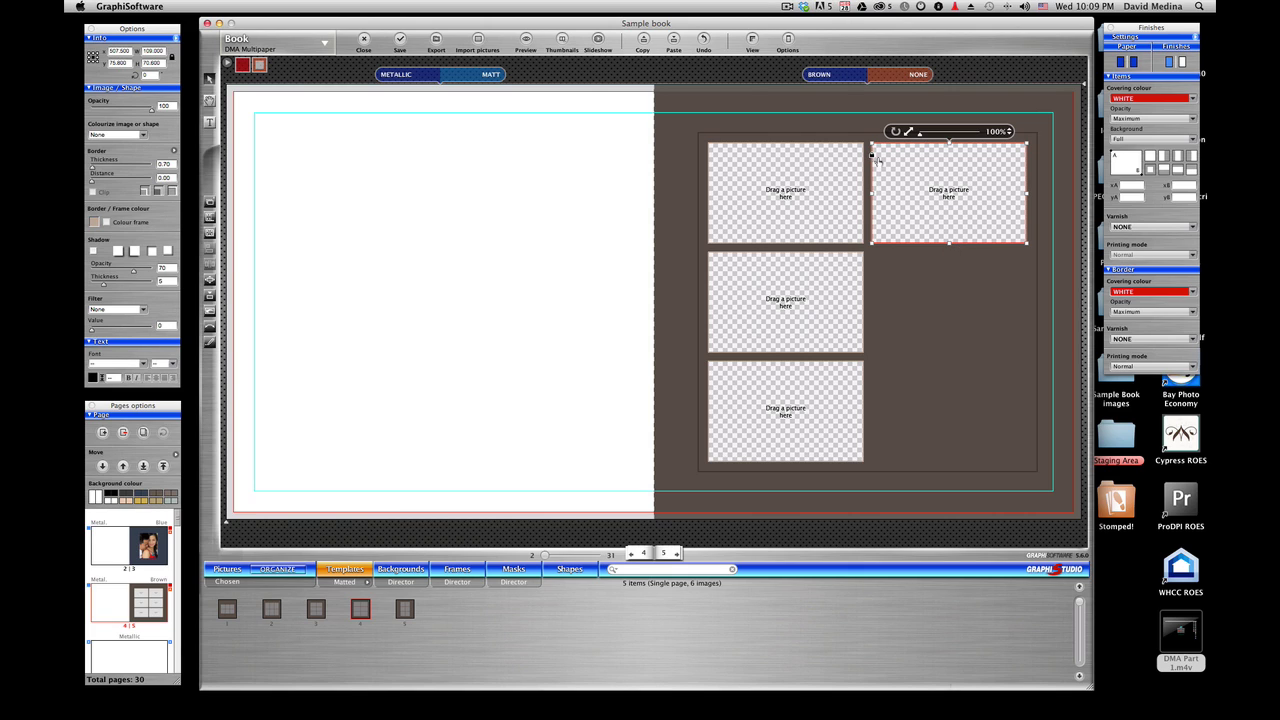
right_click(888, 164)
left_click(906, 170)
left_click_drag(949, 242, 957, 460)
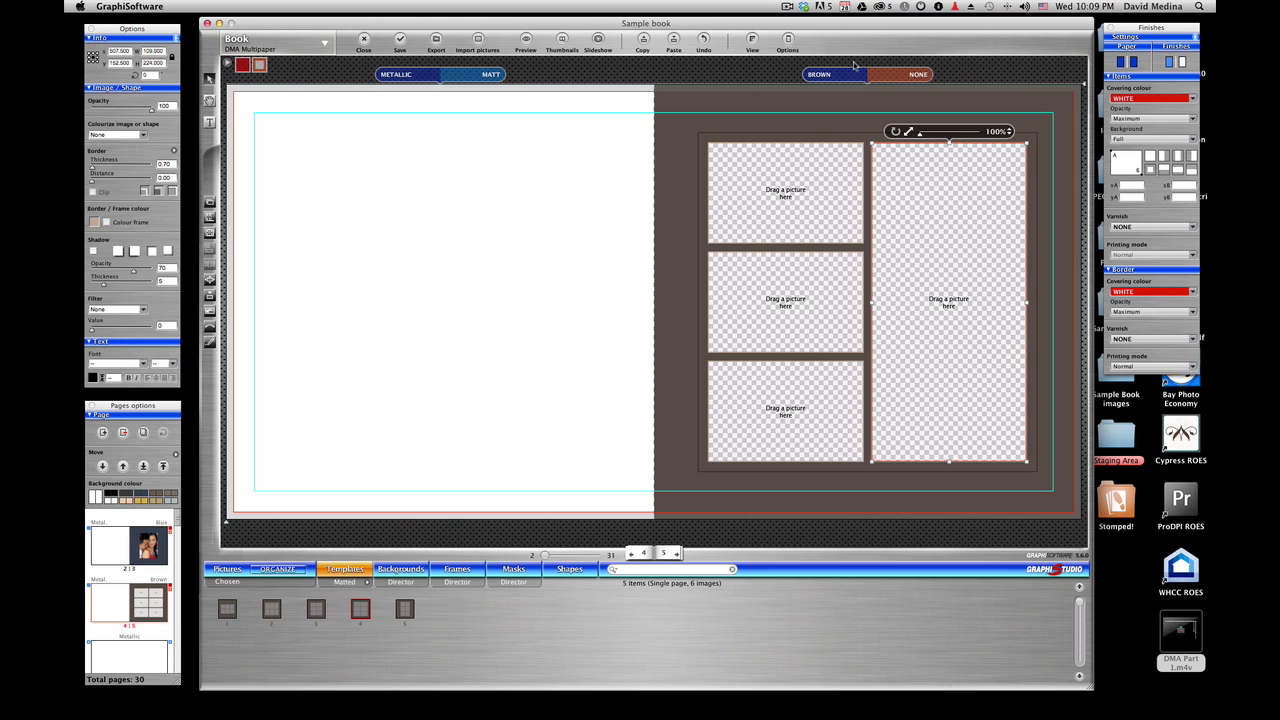
- Lock the tall opening and fill it with the silhouetted couple photo, nudged into position
right_click(924, 183)
left_click(926, 183)
left_click(238, 569)
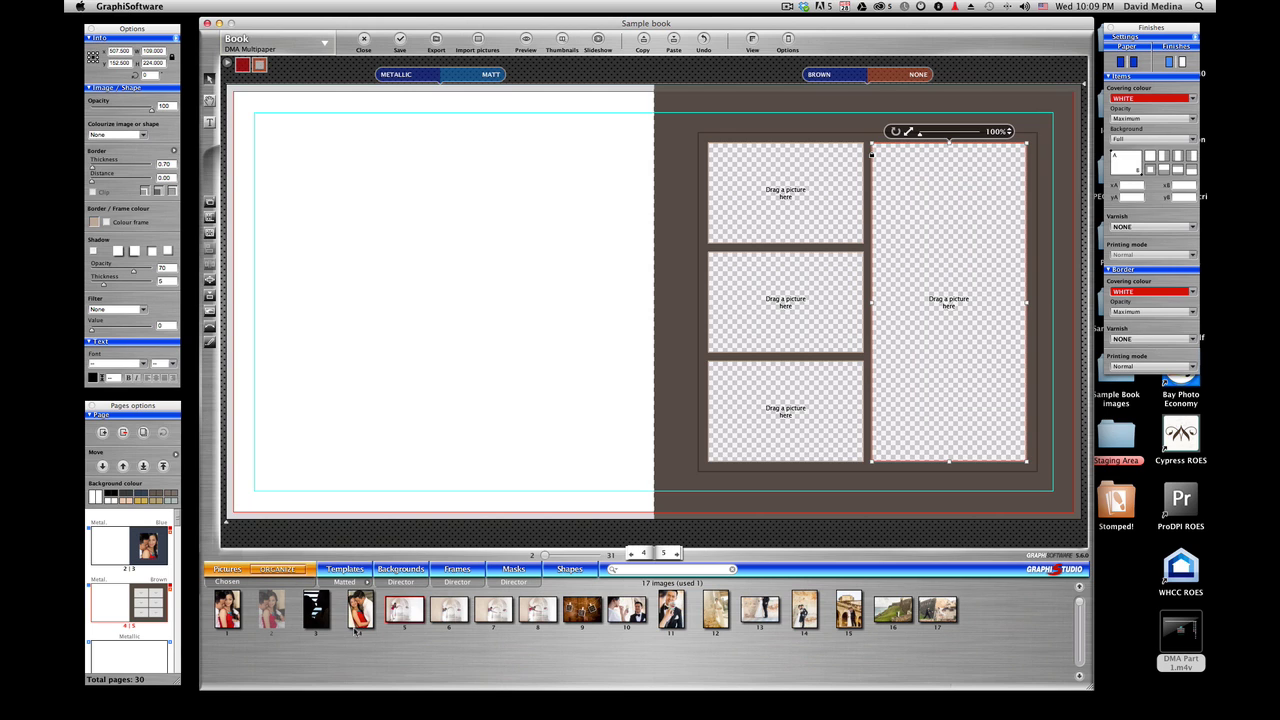
left_click_drag(360, 610, 945, 322)
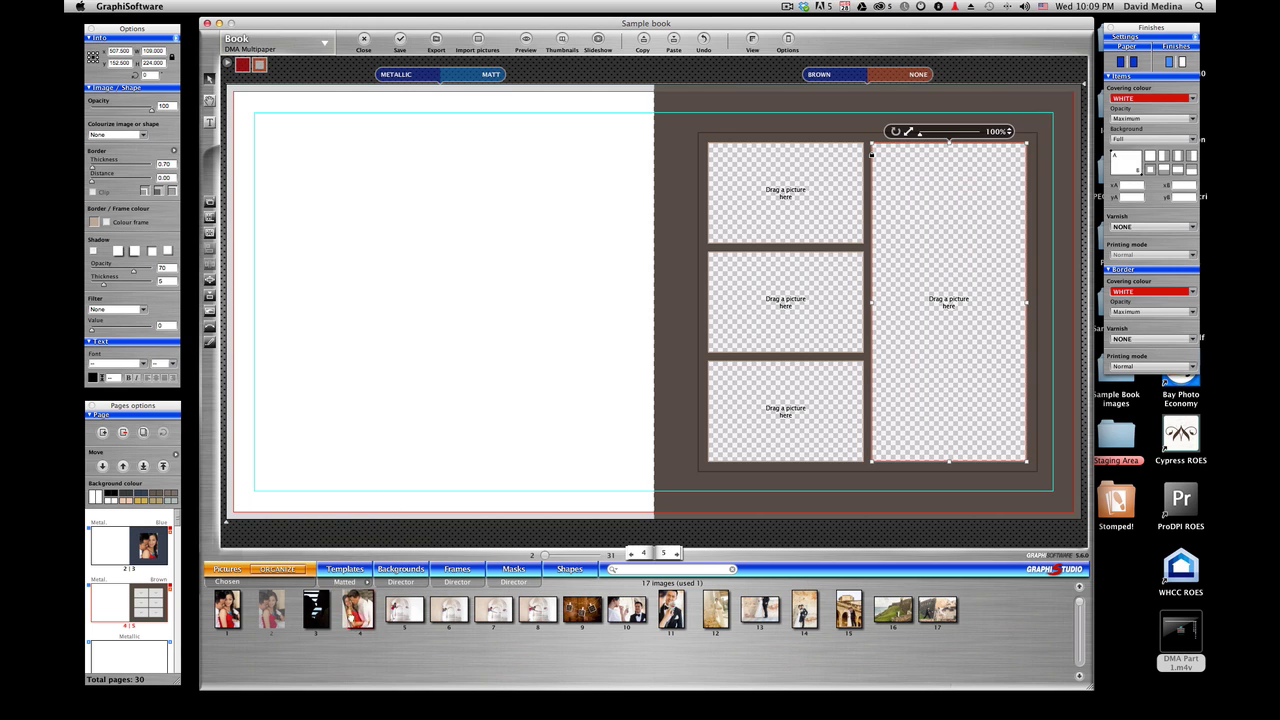
left_click_drag(315, 610, 948, 300)
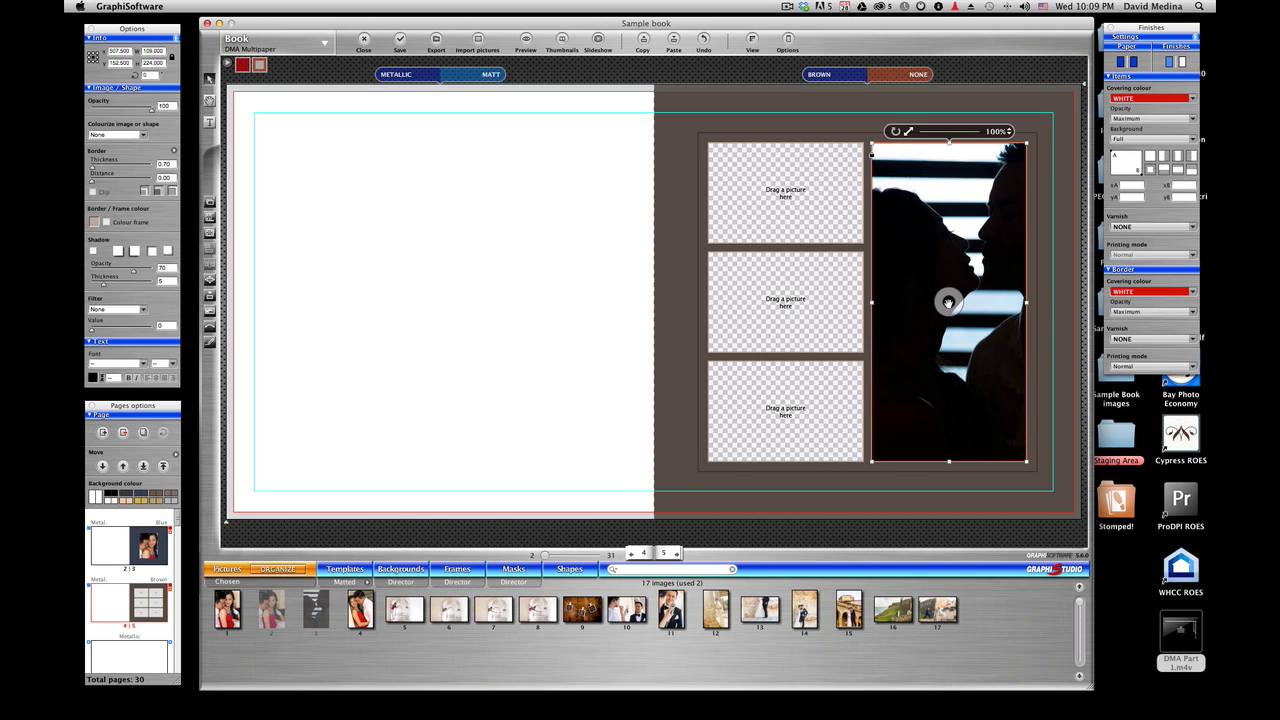
left_click_drag(946, 298, 922, 306)
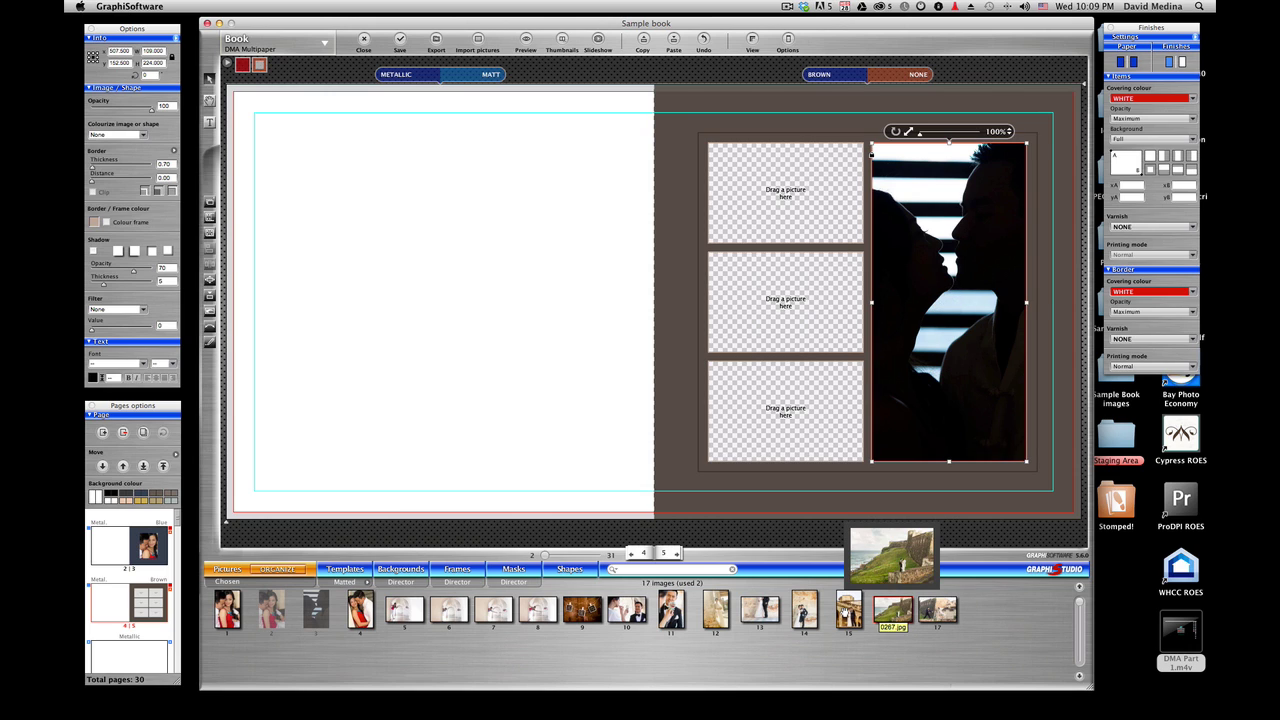
- Fill the left openings with the archway engagement photos
left_click_drag(404, 610, 777, 205)
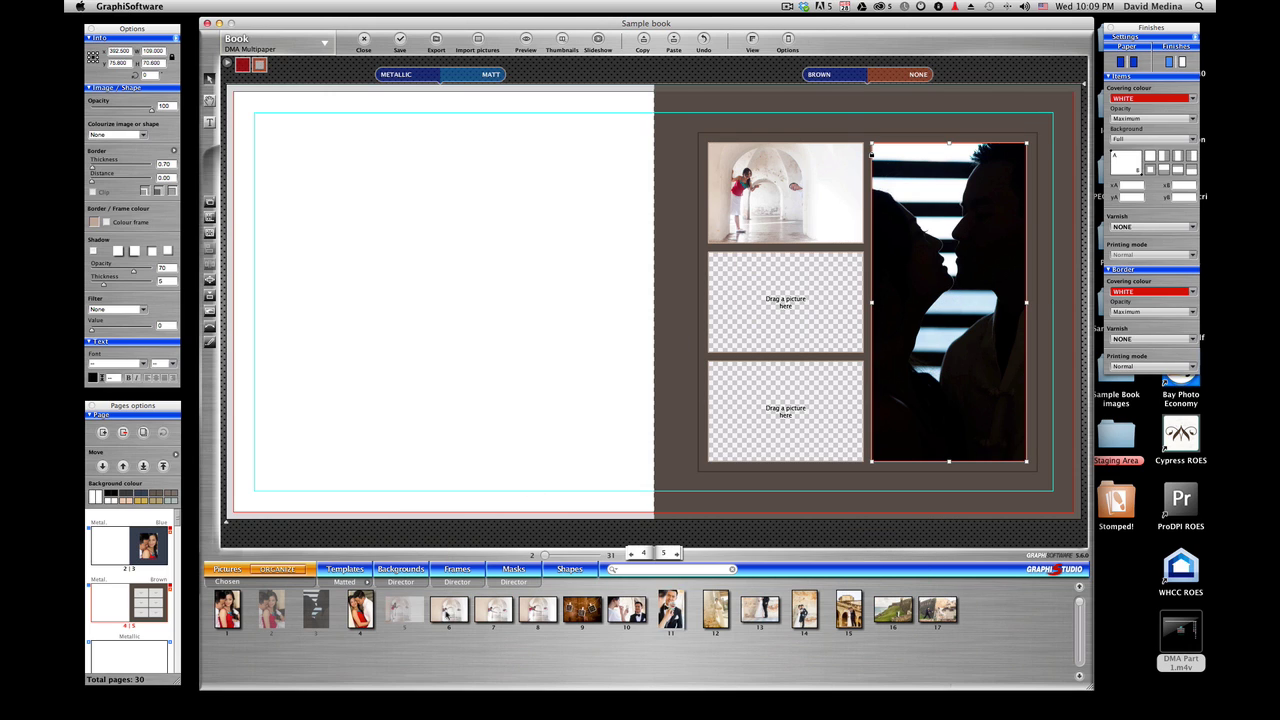
mouse_move(446, 612)
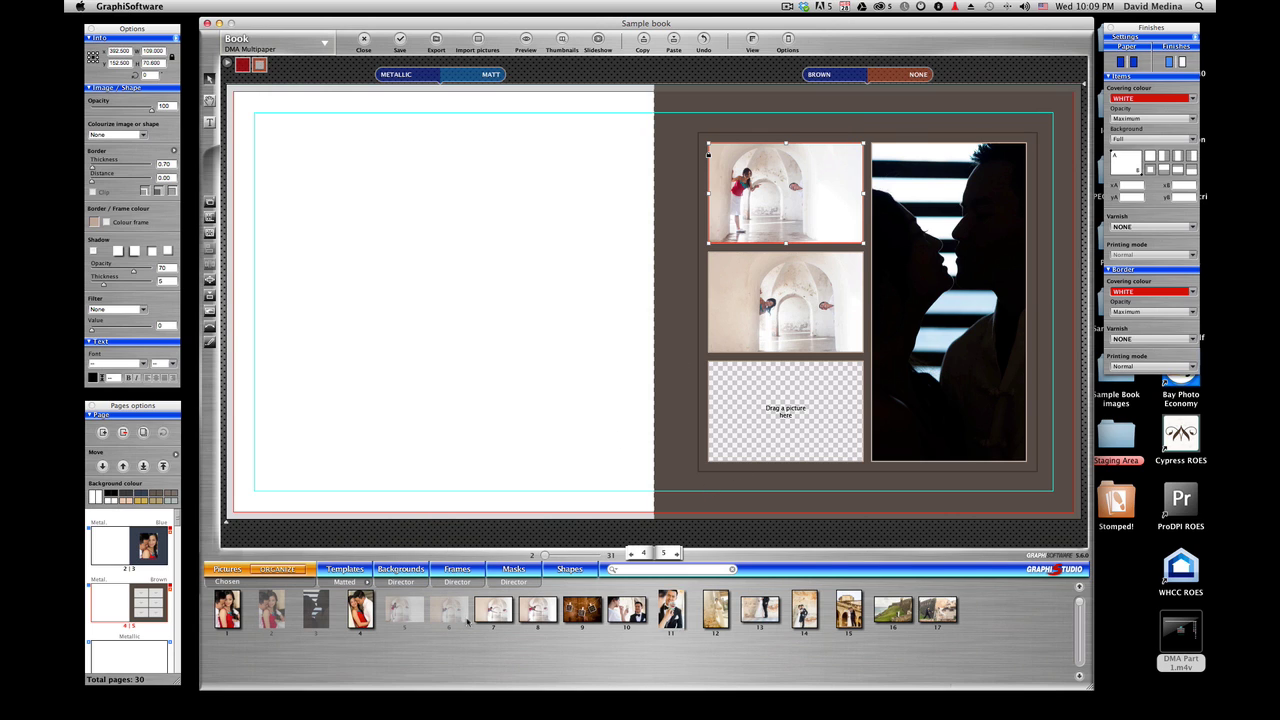
left_click_drag(491, 609, 790, 410)
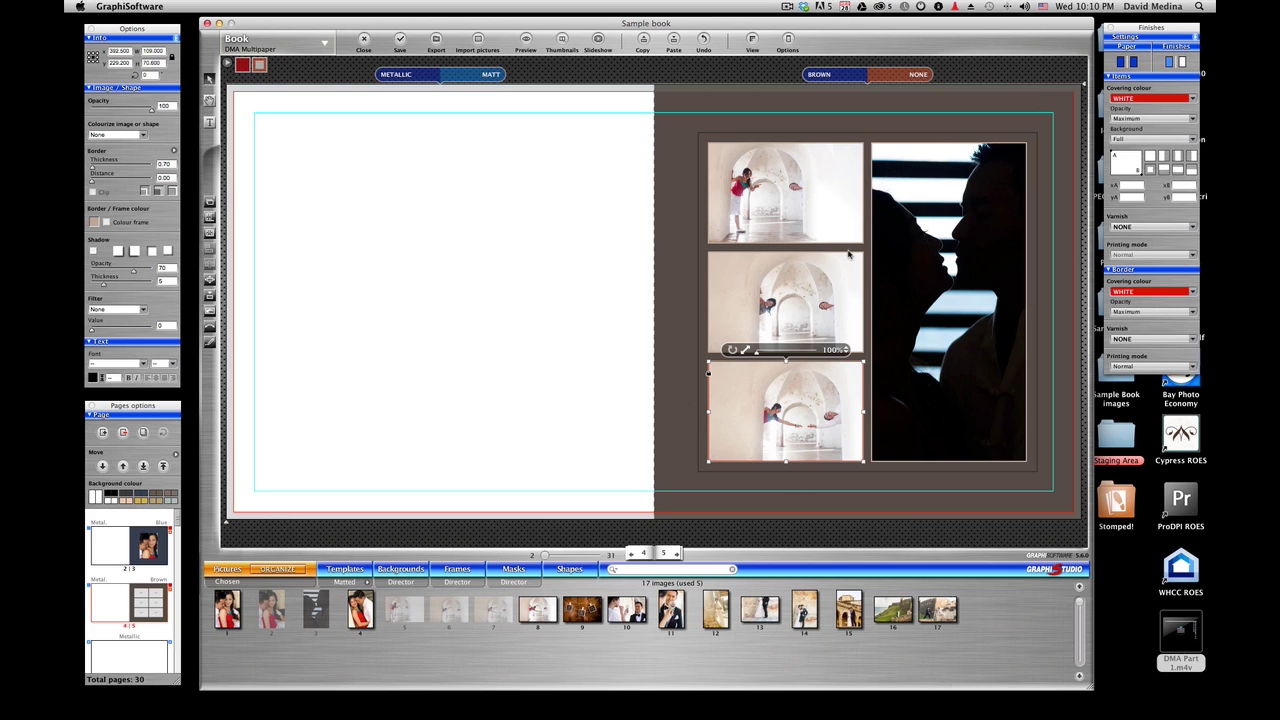
left_click(677, 147)
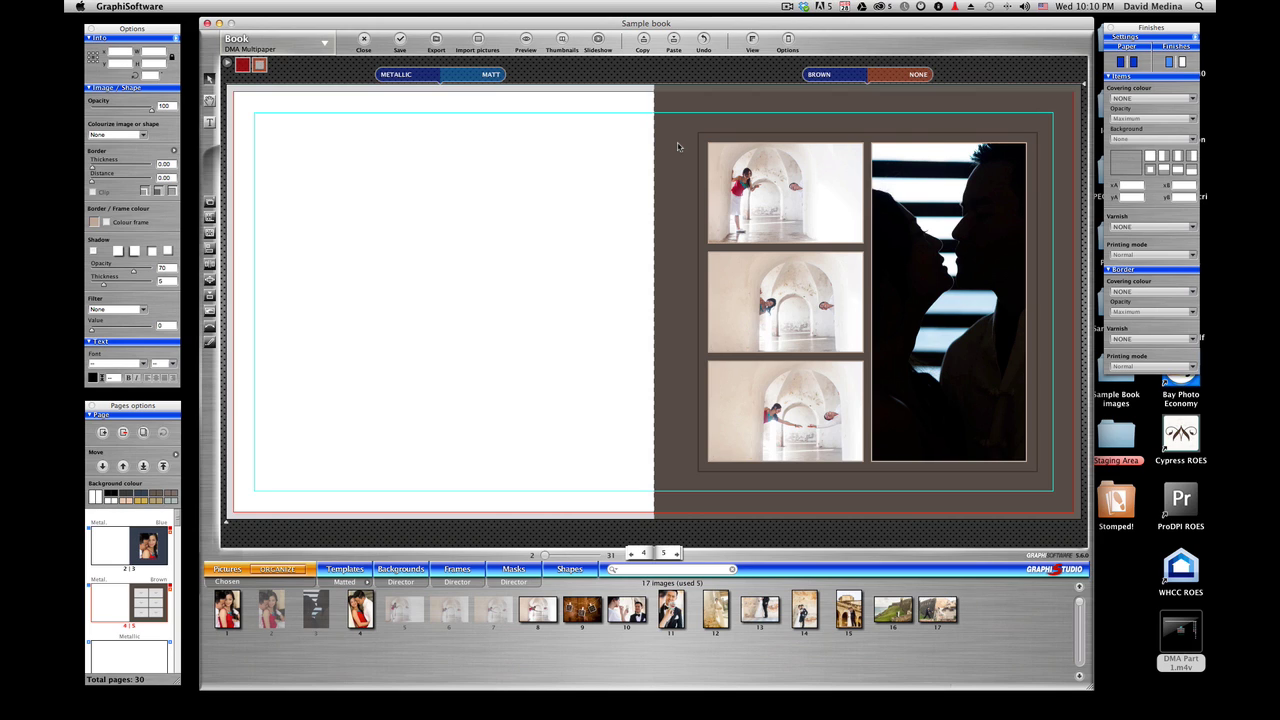
left_click(848, 78)
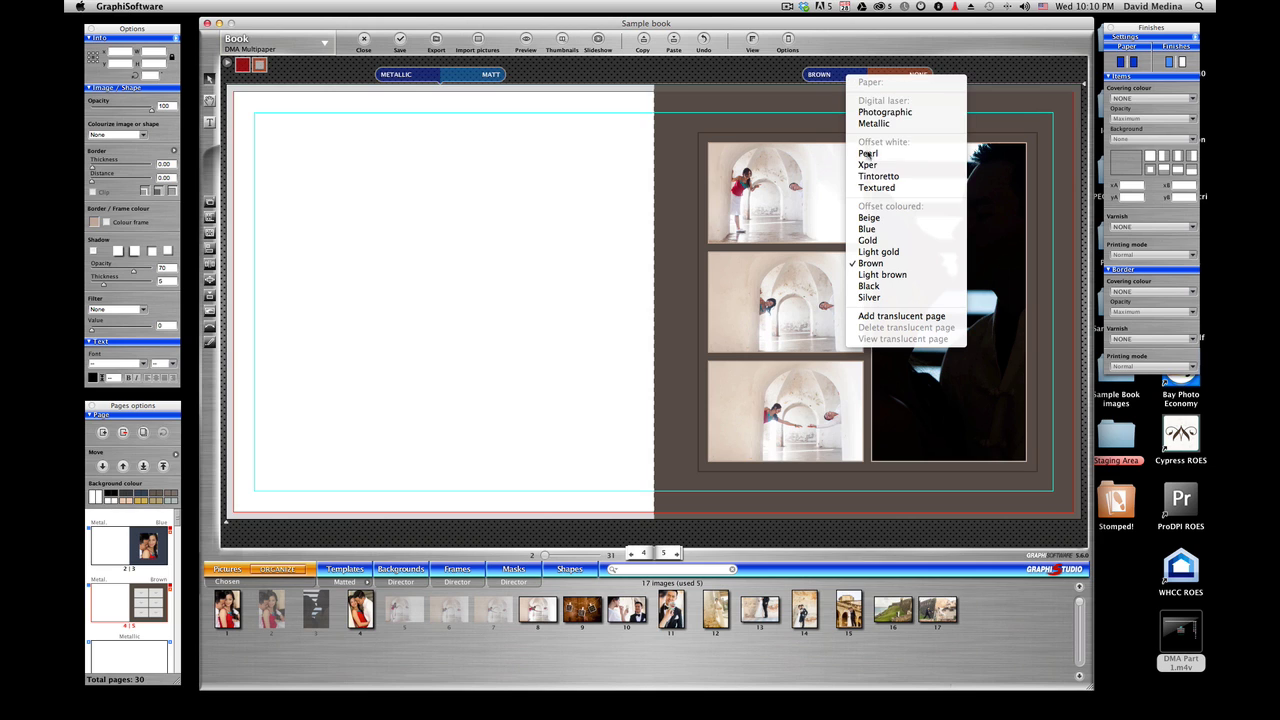
- Set page 5's paper to Light Gold and select the mat frame around the photos
left_click(868, 229)
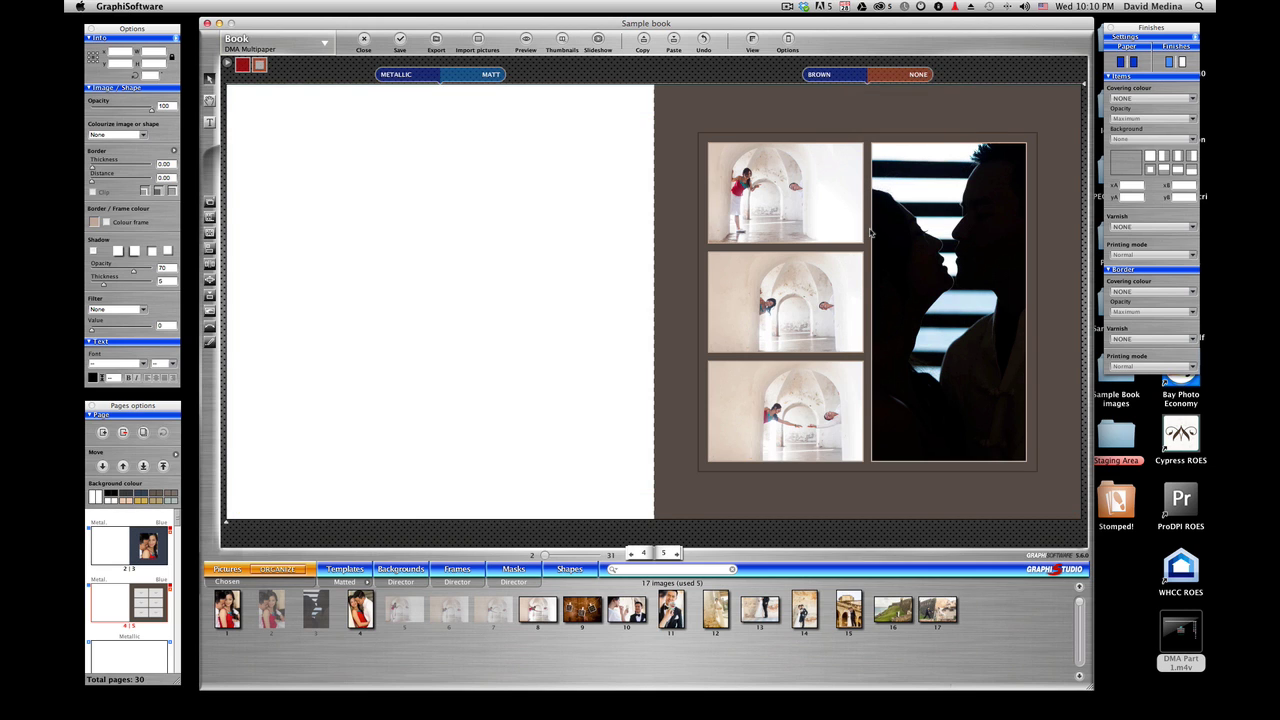
left_click(831, 79)
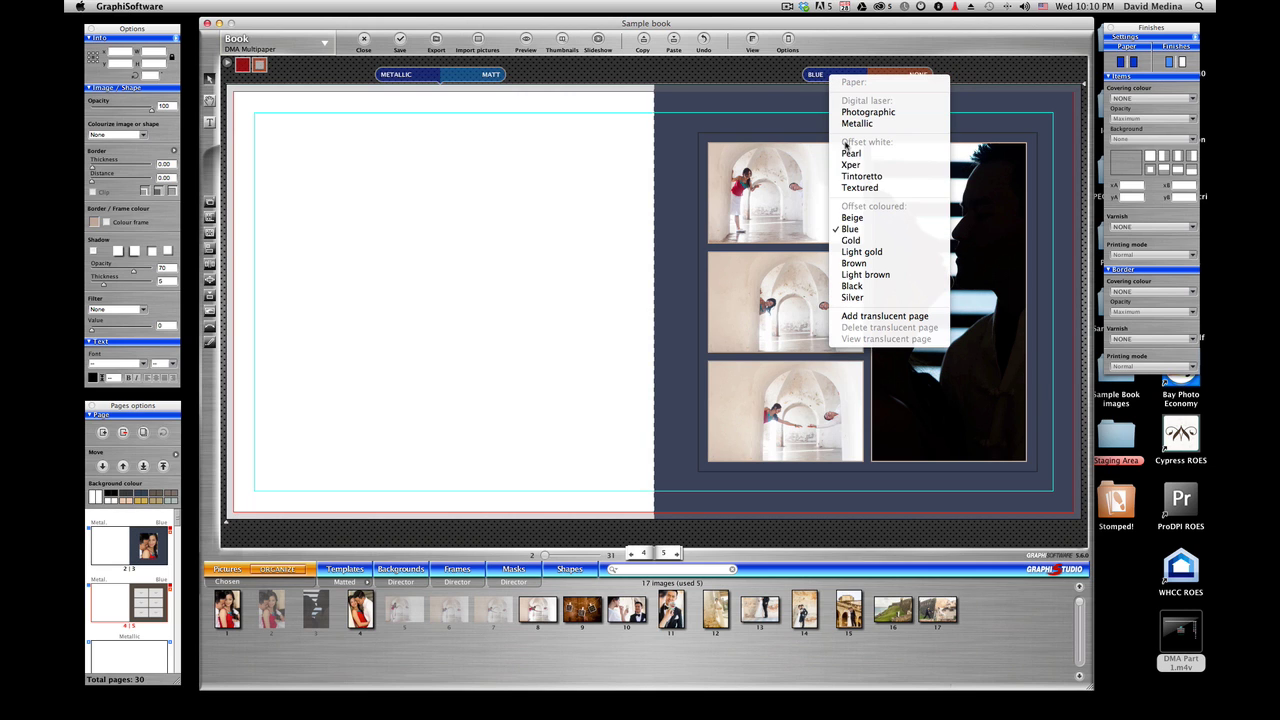
left_click(861, 253)
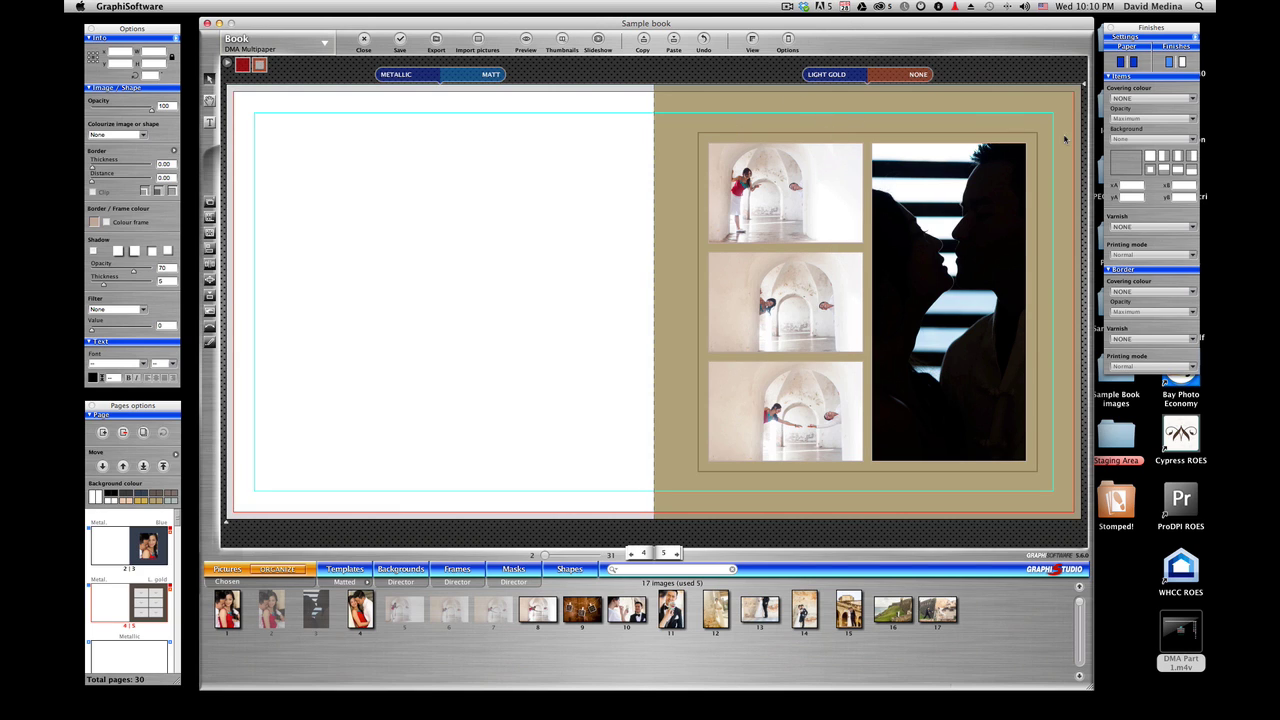
left_click(732, 142)
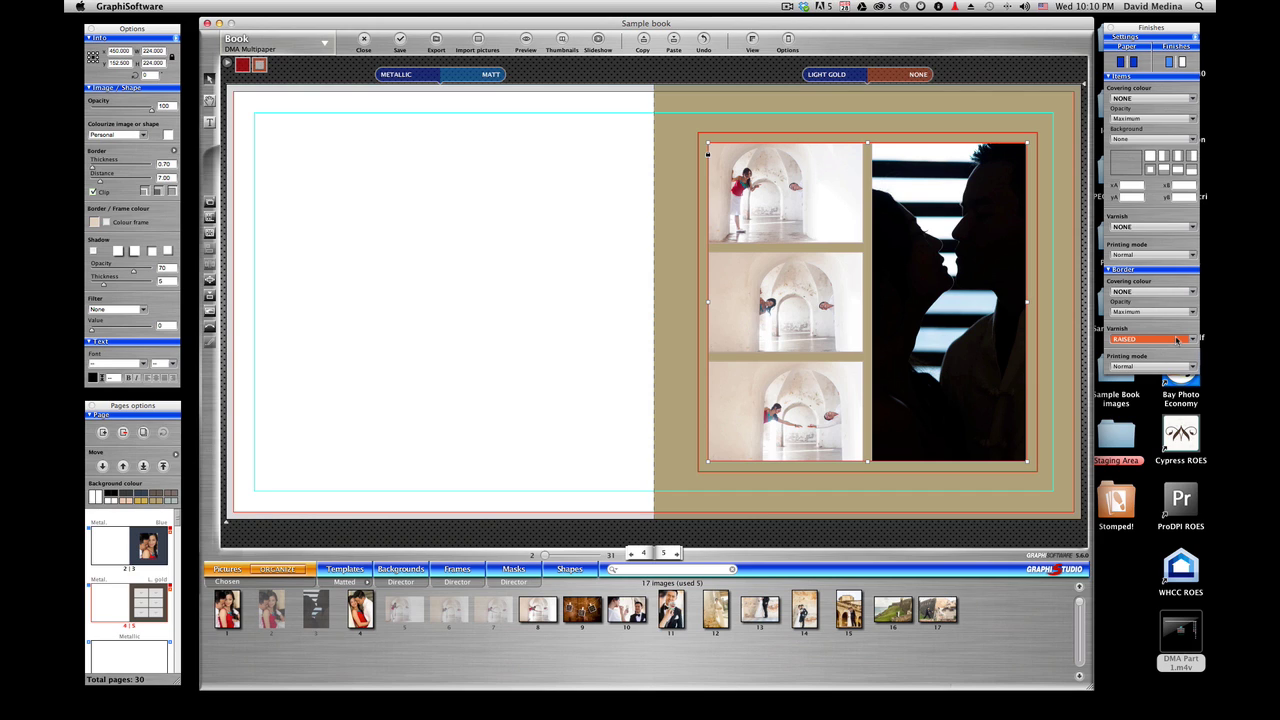
- Set the mat frame's border varnish to Matt and verify the setting
left_click(1160, 345)
left_click(1160, 354)
left_click(711, 118)
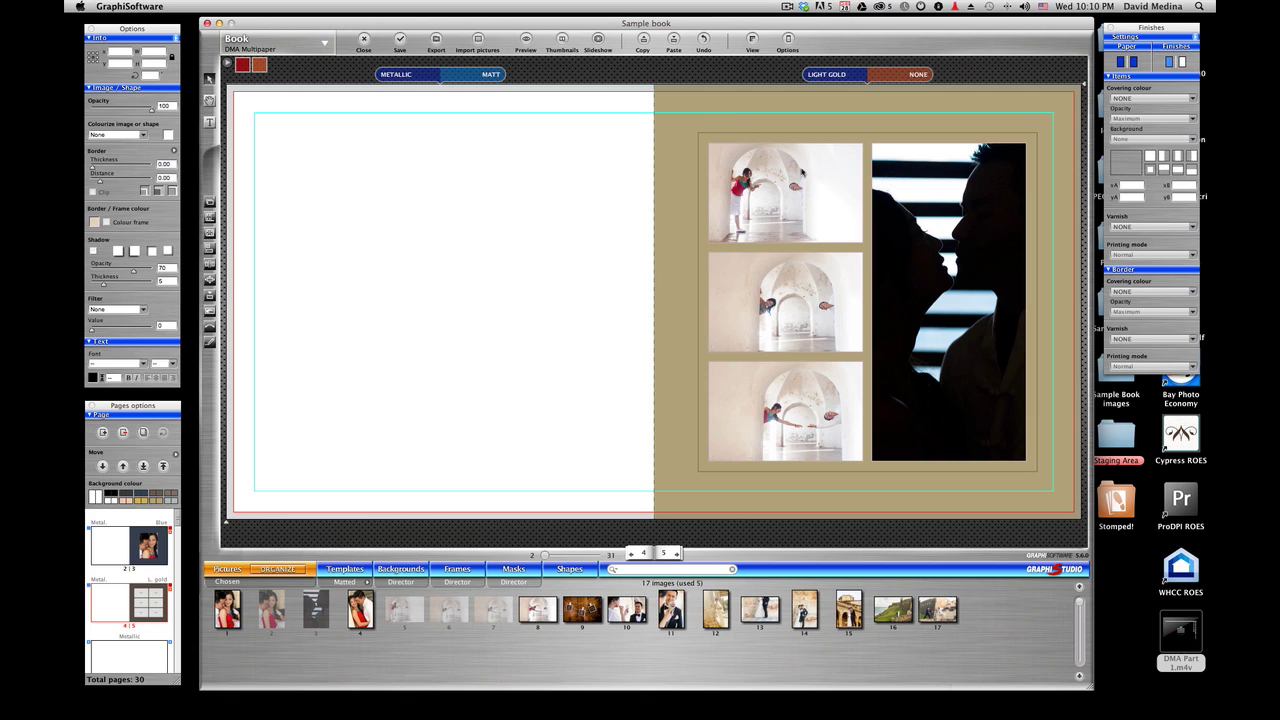
left_click(791, 136)
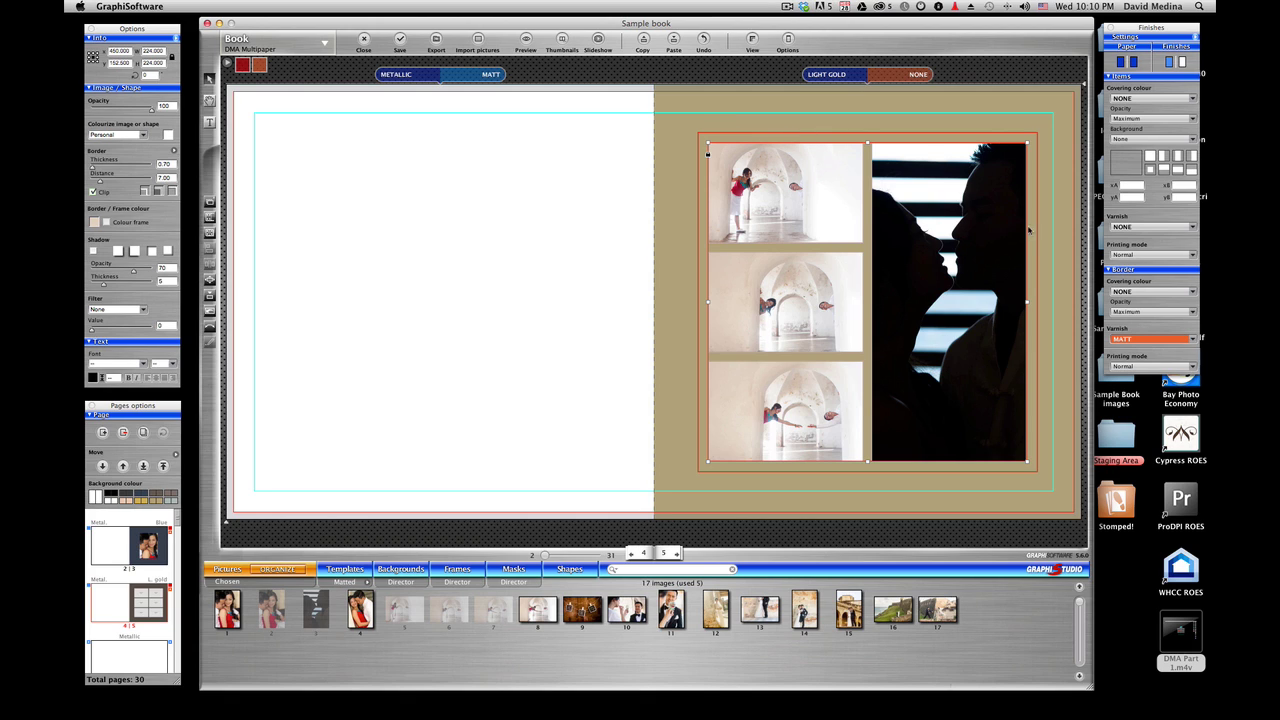
left_click(1192, 339)
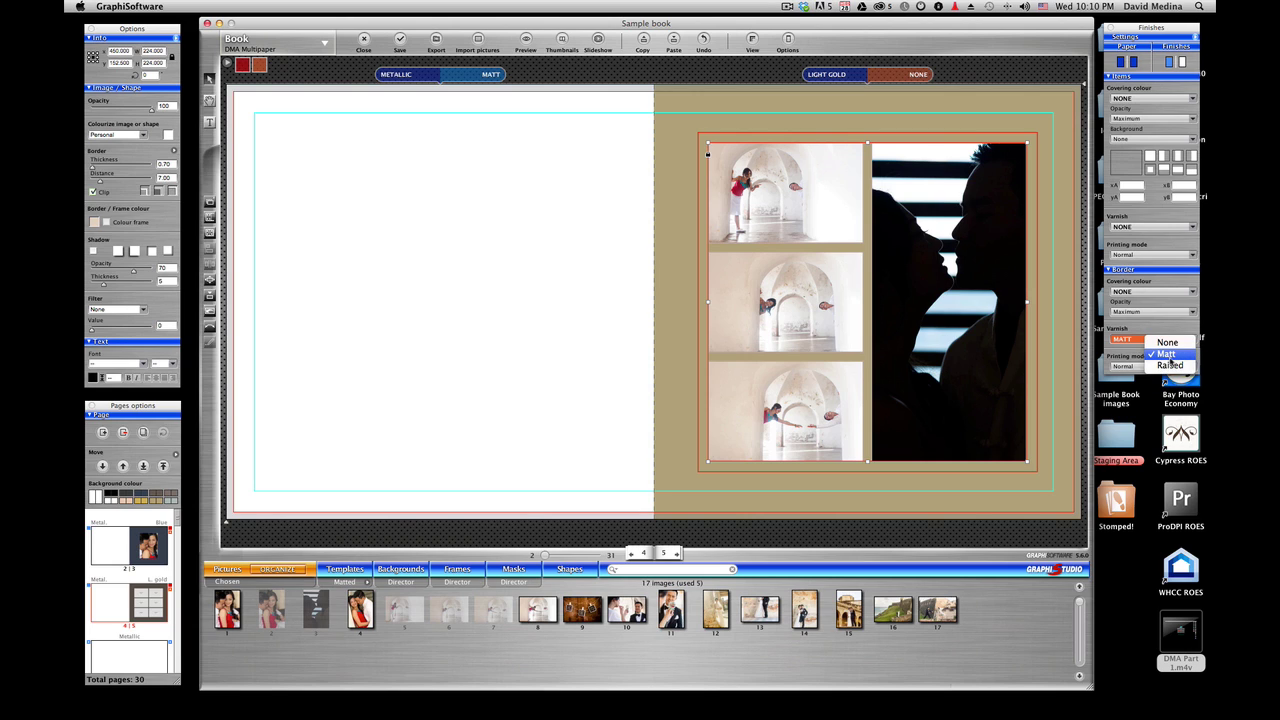
left_click(1167, 354)
left_click(739, 108)
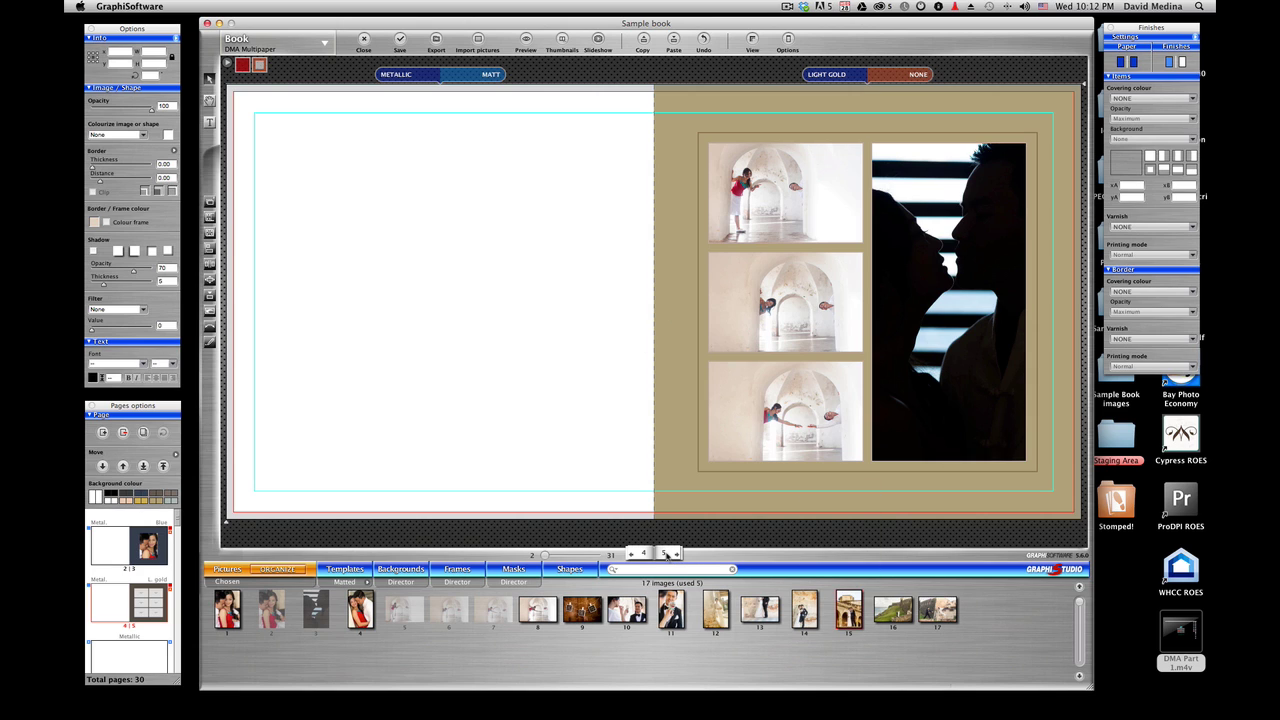
- Go to pages 6–7 and apply the third Matted double-spread, five-image template
left_click(667, 555)
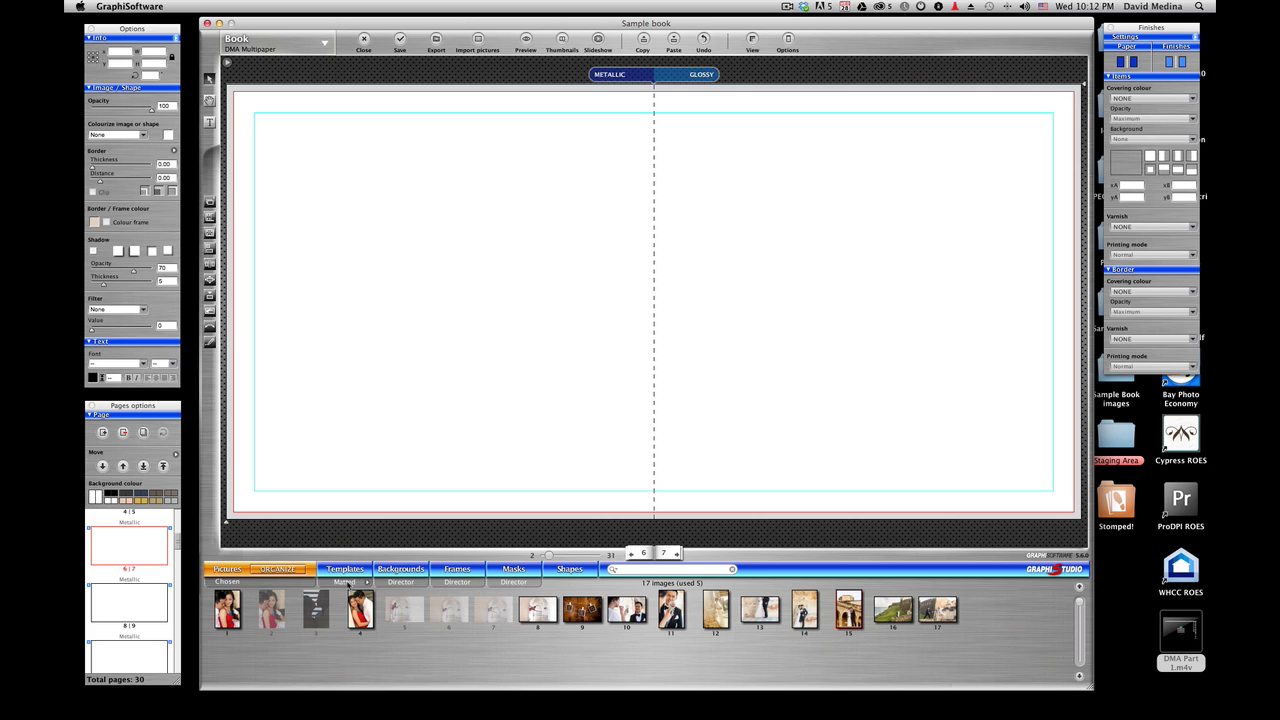
left_click(366, 582)
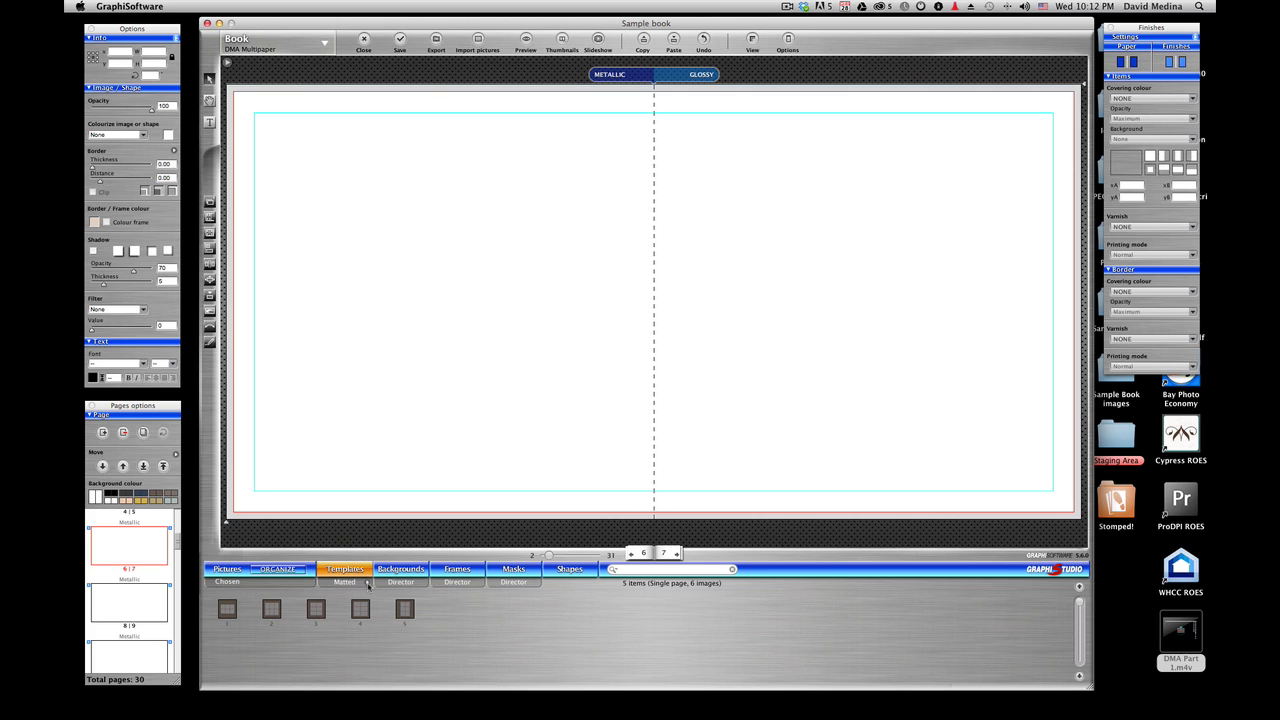
left_click(368, 586)
mouse_move(418, 611)
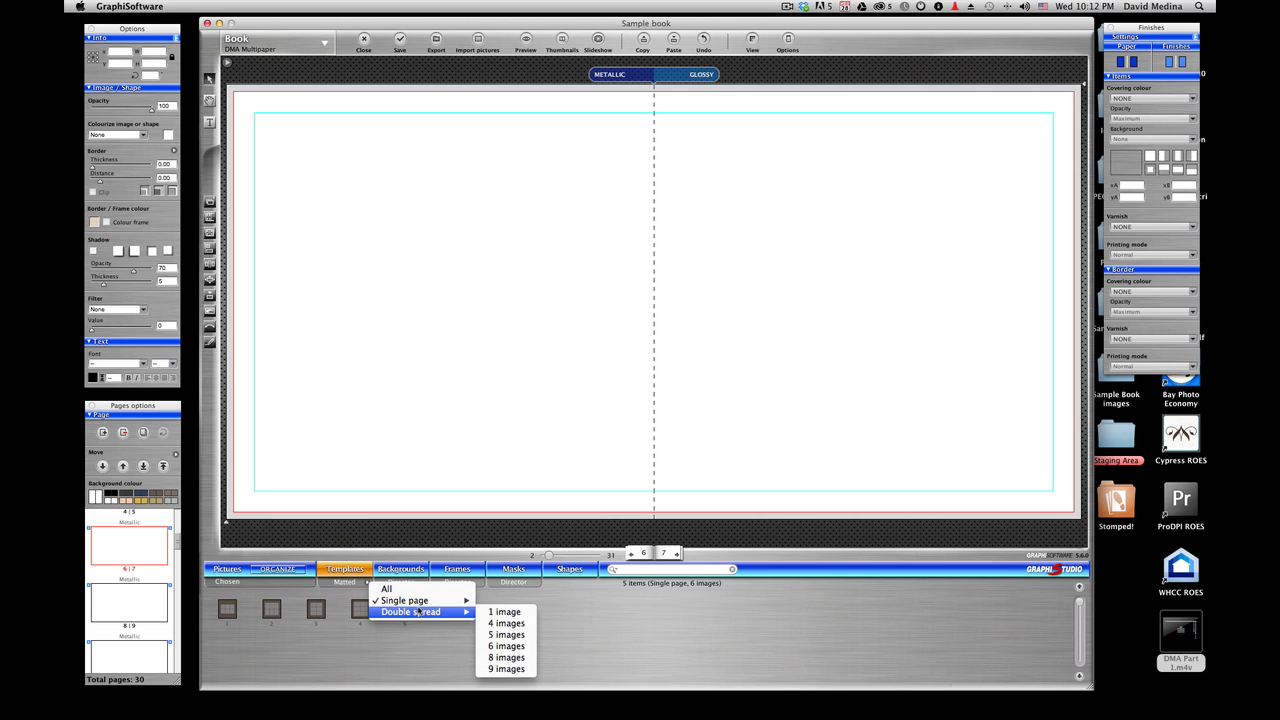
left_click(503, 636)
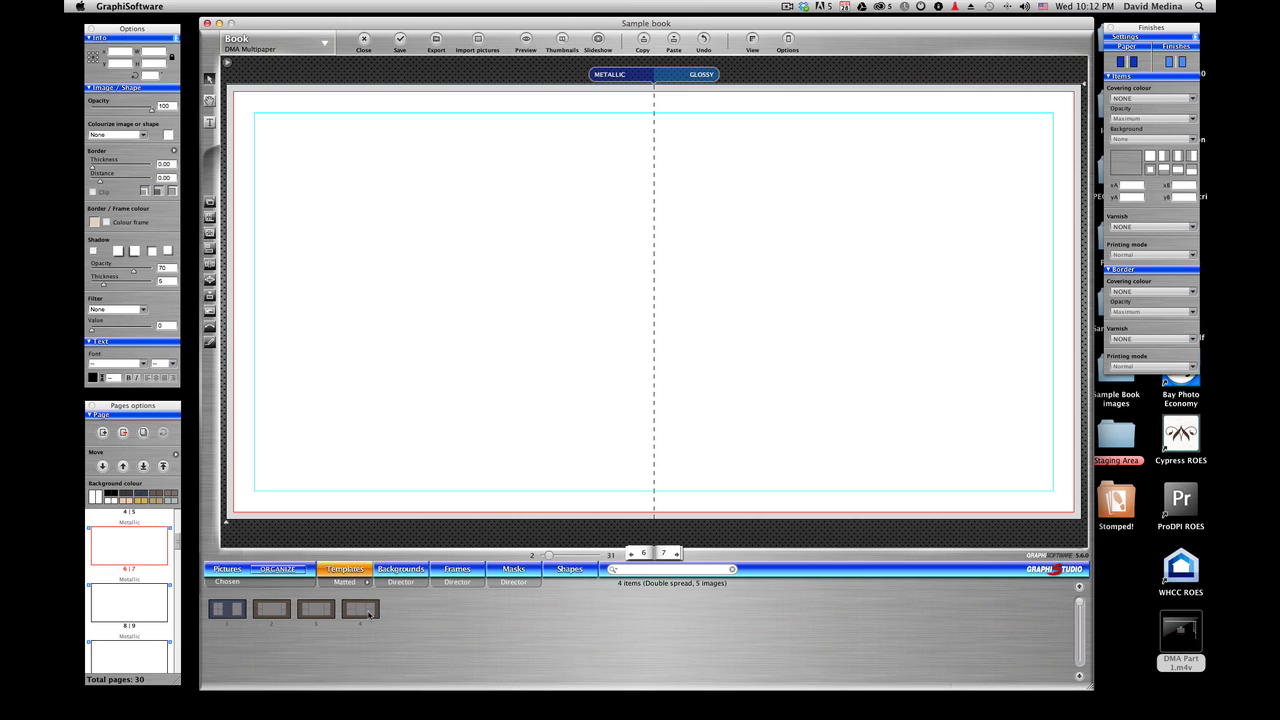
left_click(360, 609)
left_click(316, 609)
left_click_drag(498, 431, 609, 329)
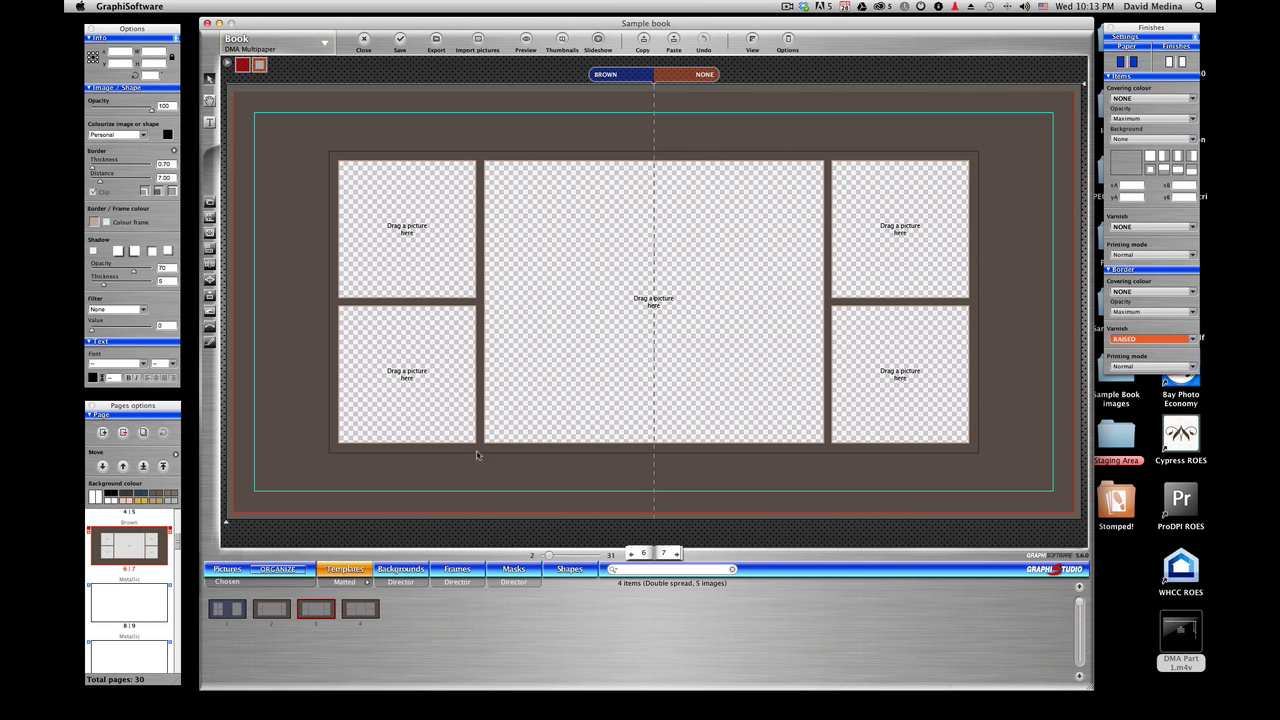
- Unlock the lower-left picture opening and delete it
left_click(381, 343)
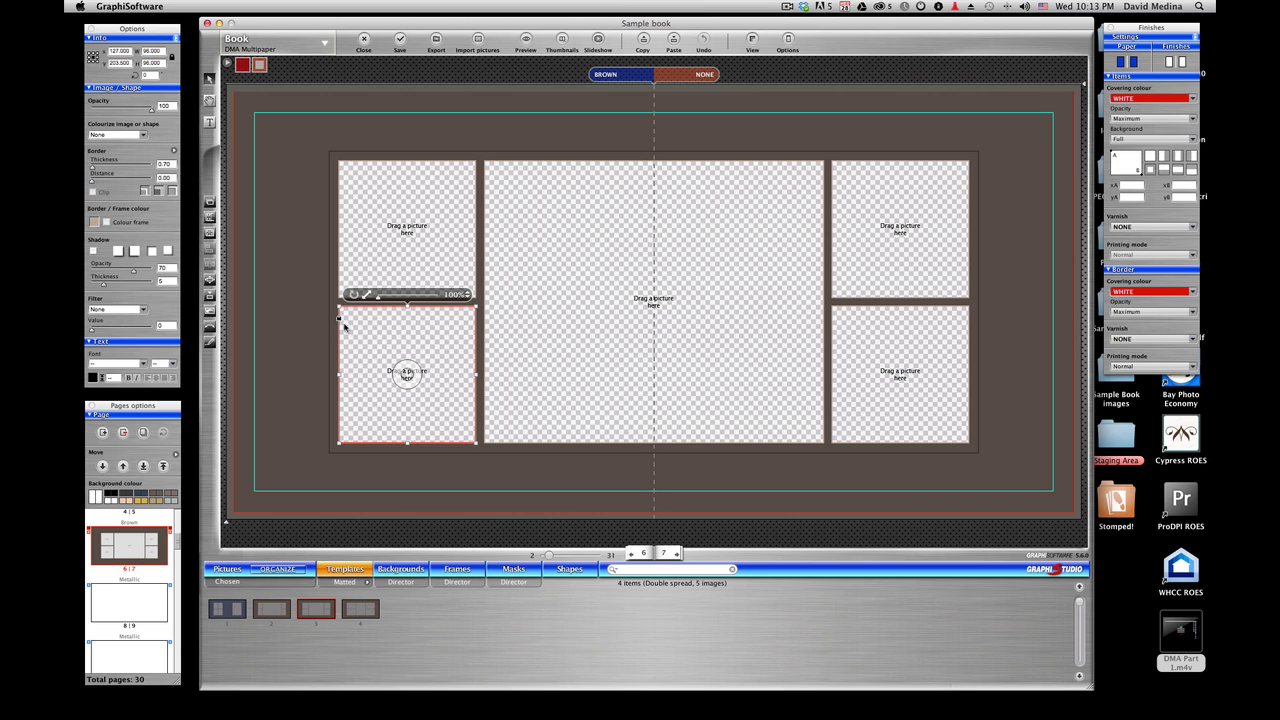
right_click(365, 342)
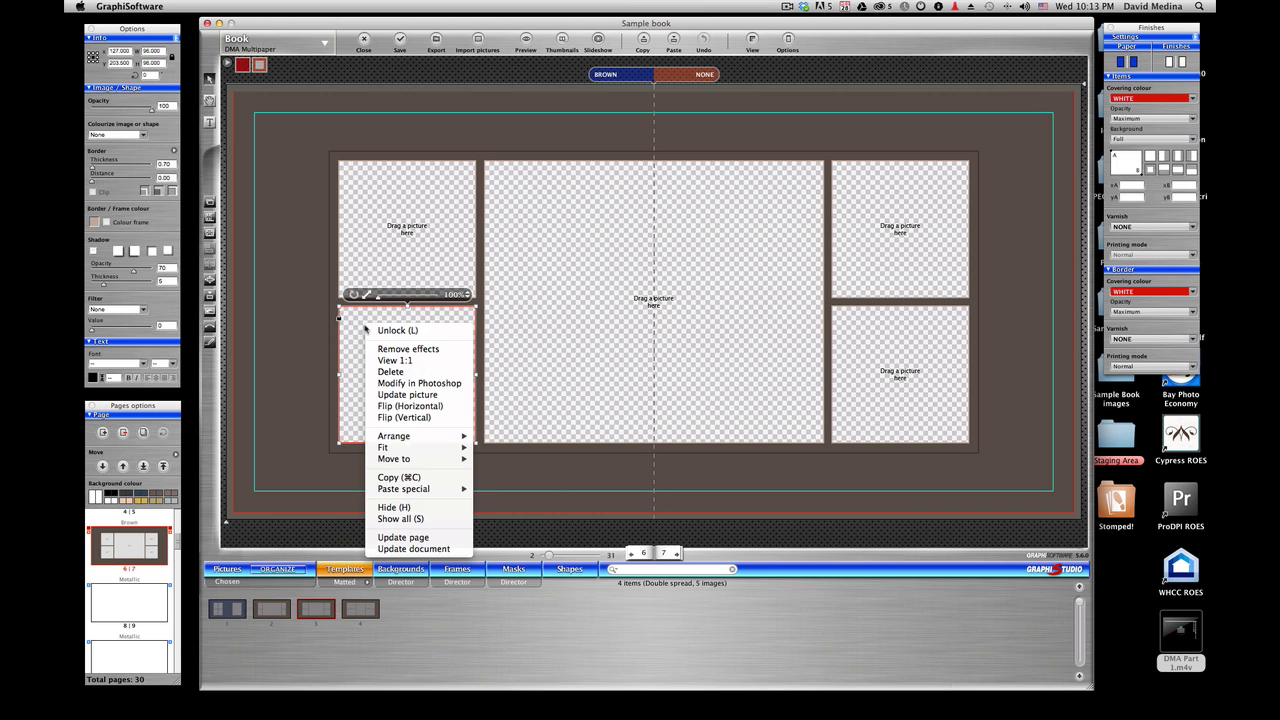
left_click(380, 333)
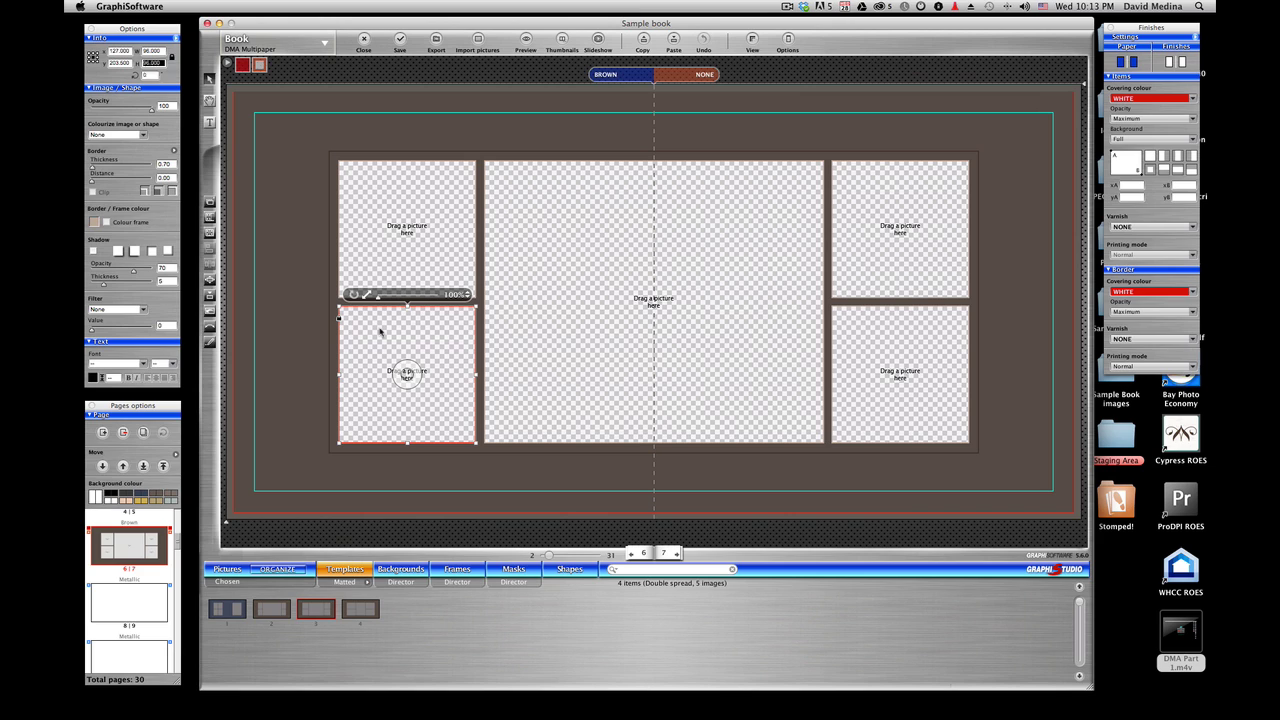
key("Escape")
left_click(386, 321)
key("Delete")
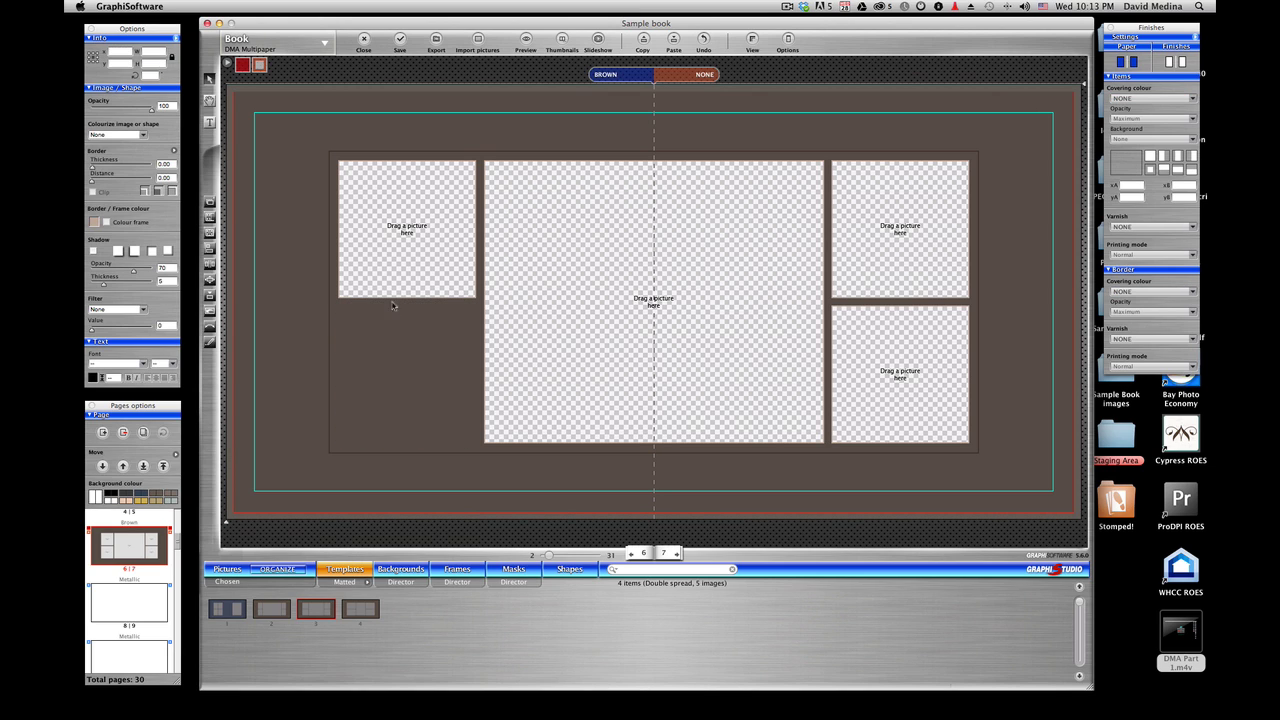
- Unlock the top-left opening and stretch its bottom edge down to the full mat height
left_click(395, 282)
right_click(395, 276)
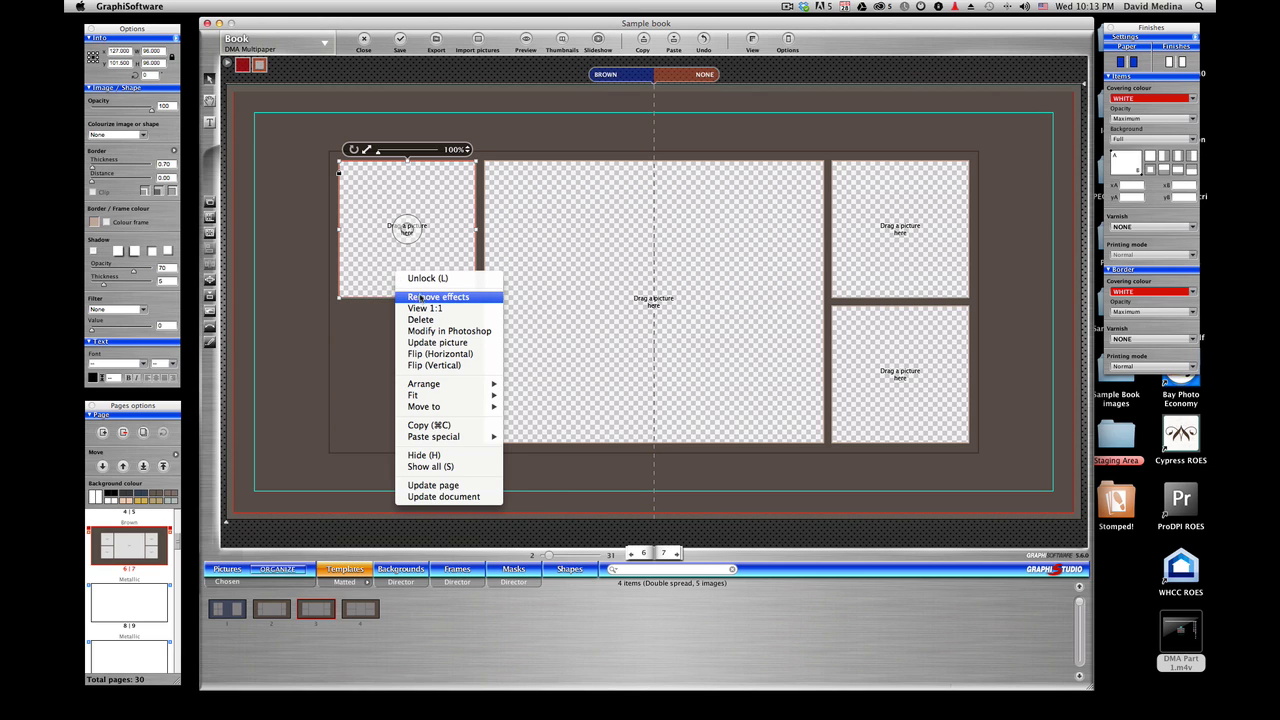
left_click(420, 278)
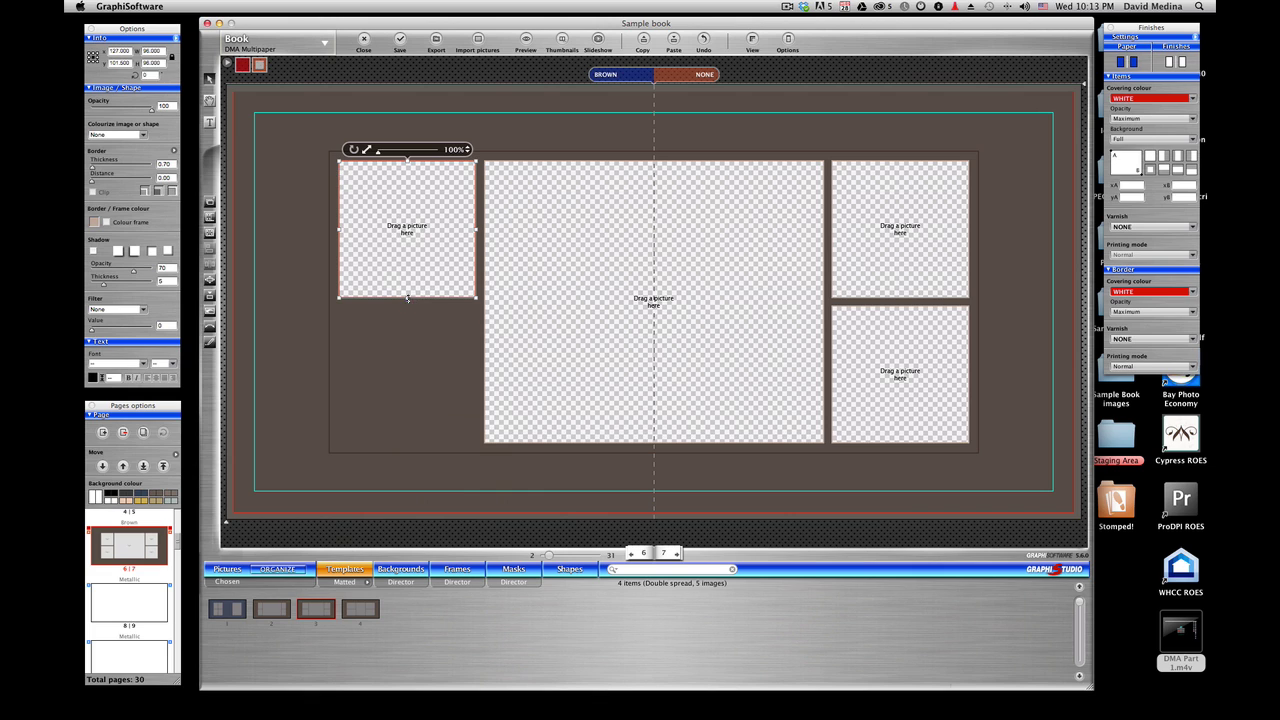
left_click_drag(408, 298, 424, 443)
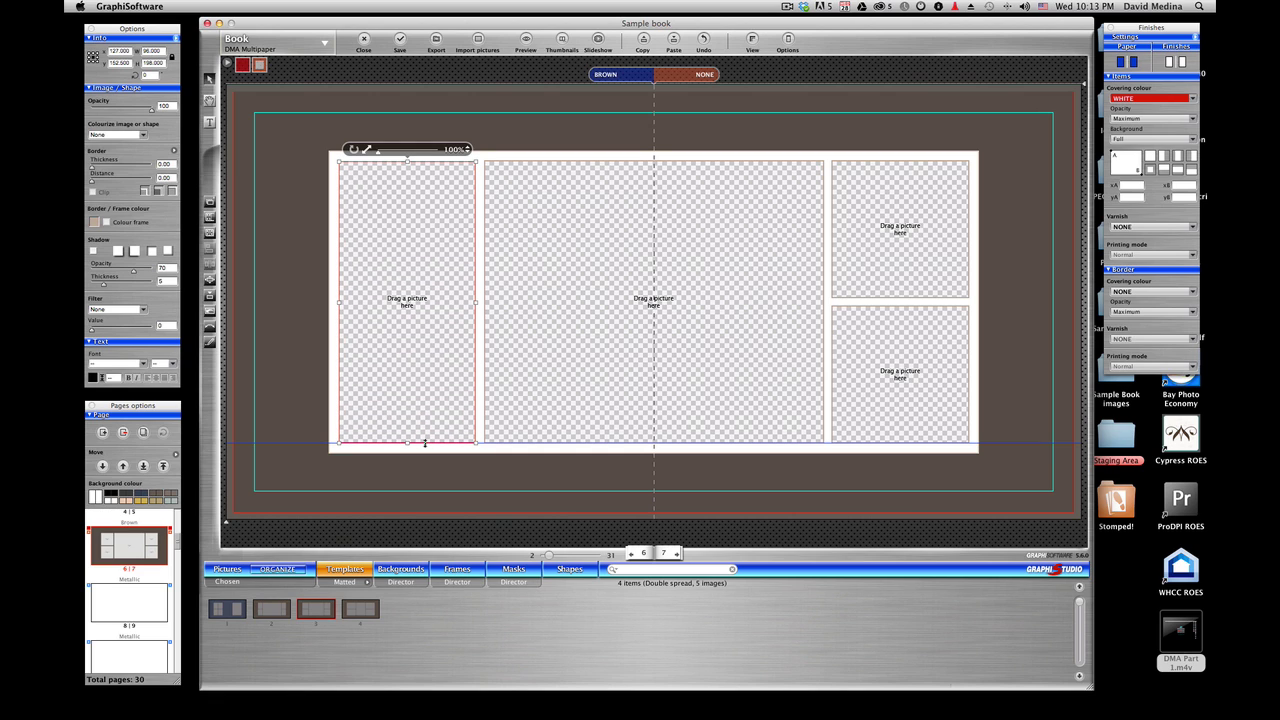
- Lock the tall left opening, then unlock the left picture frame
right_click(410, 338)
left_click(419, 342)
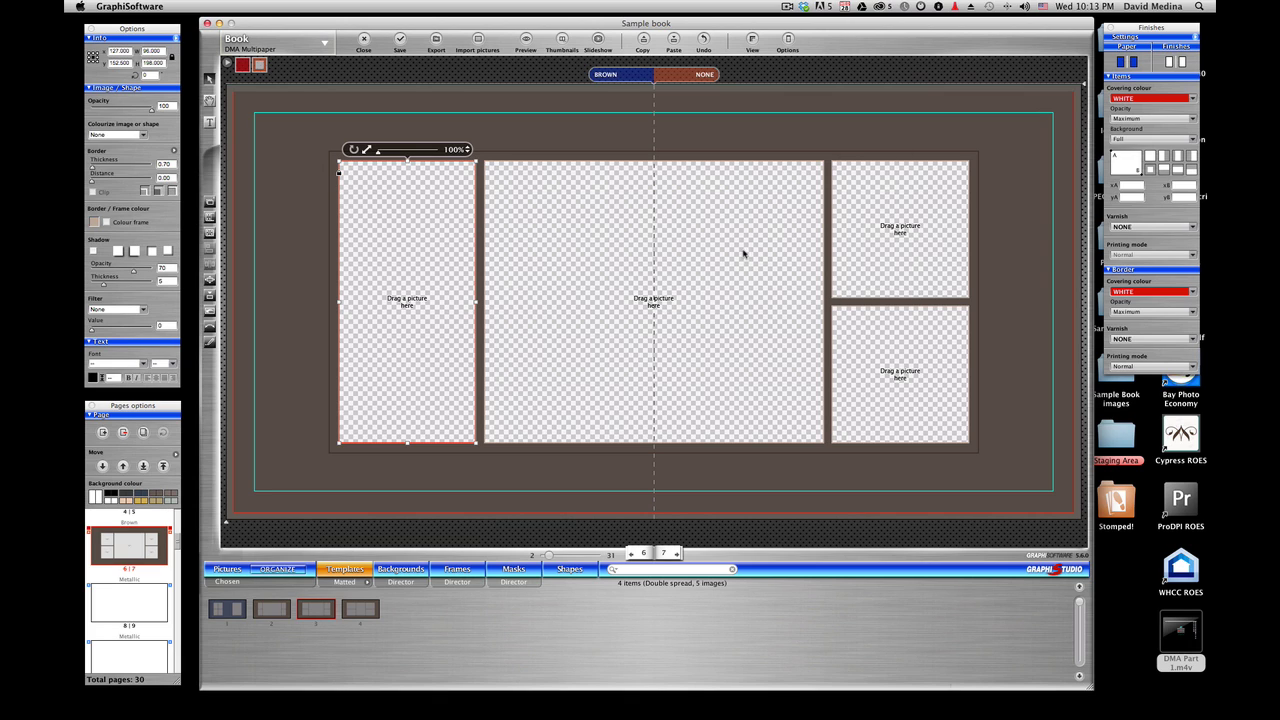
left_click(605, 222)
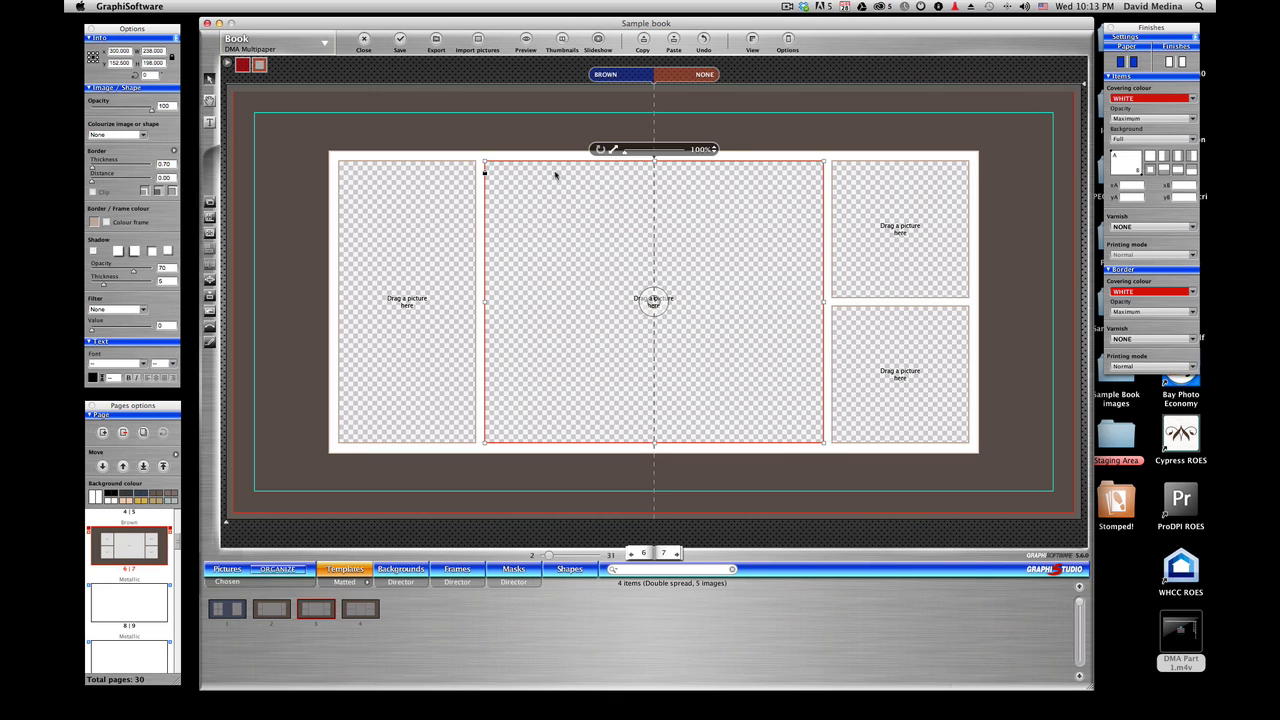
left_click(391, 210)
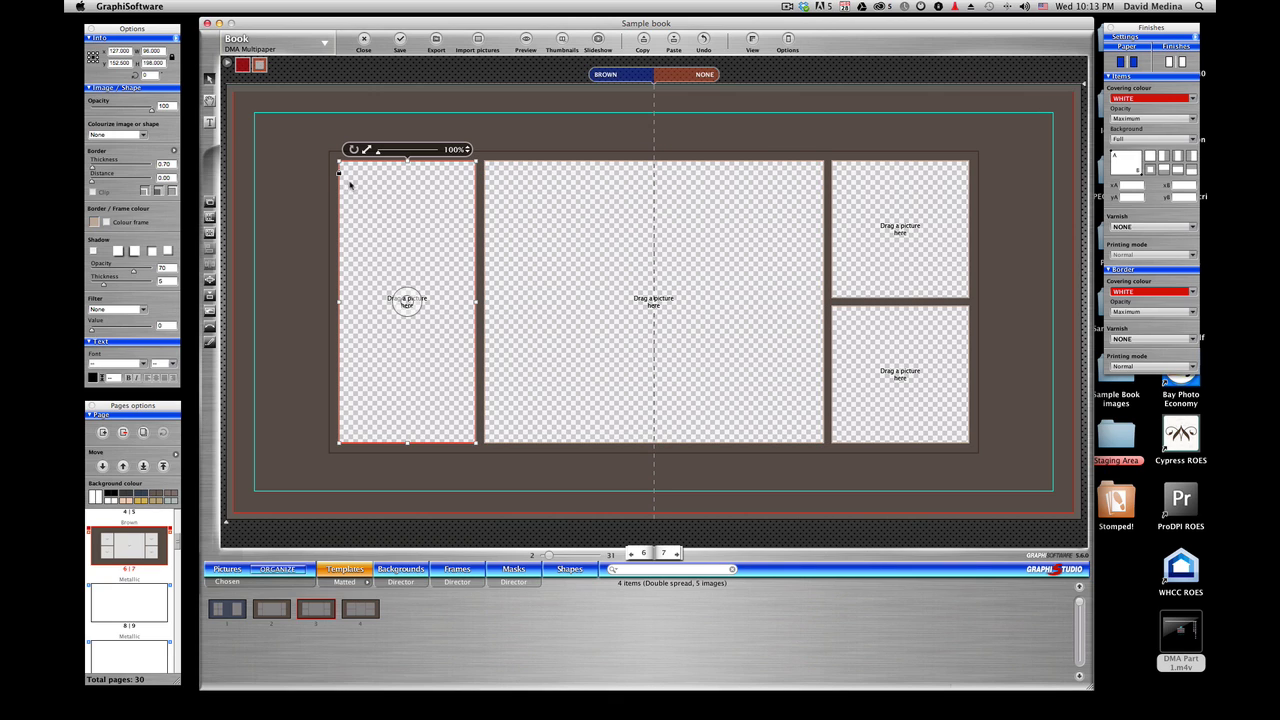
right_click(352, 184)
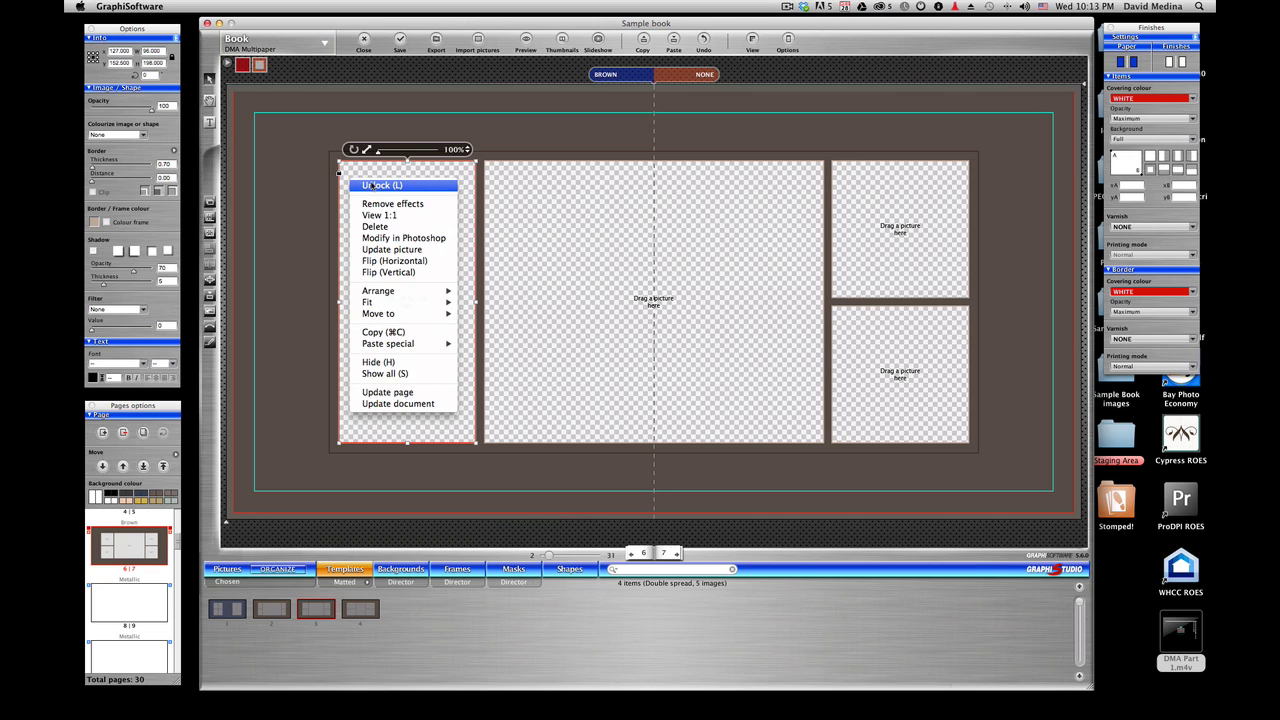
left_click(354, 185)
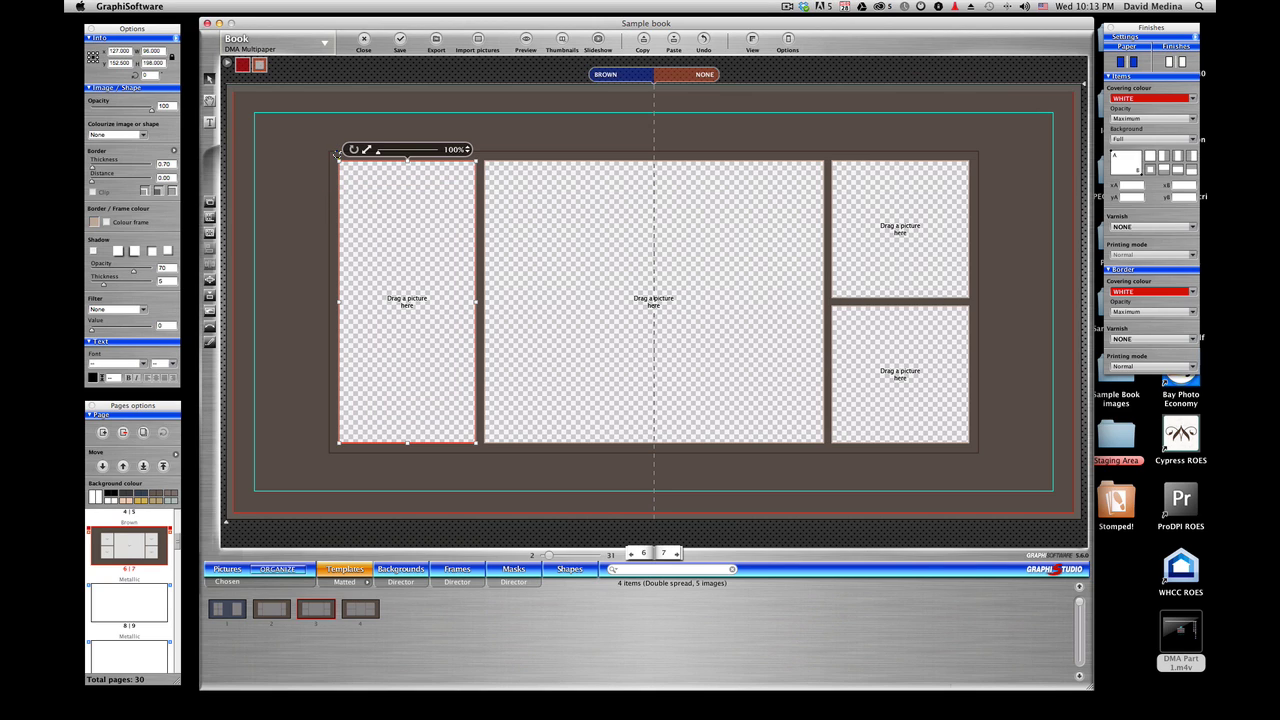
- Unlock the large middle picture frame, then select the right-hand frames and the whole group
left_click(568, 197)
right_click(585, 202)
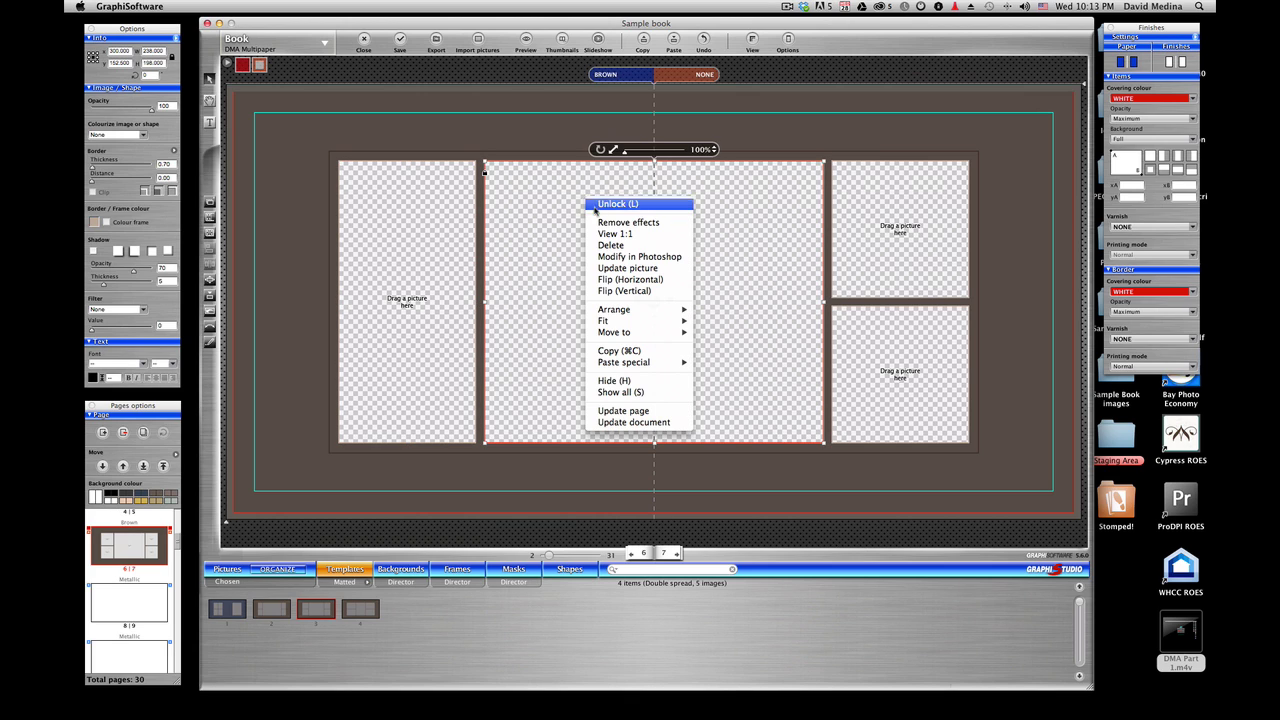
left_click(608, 210)
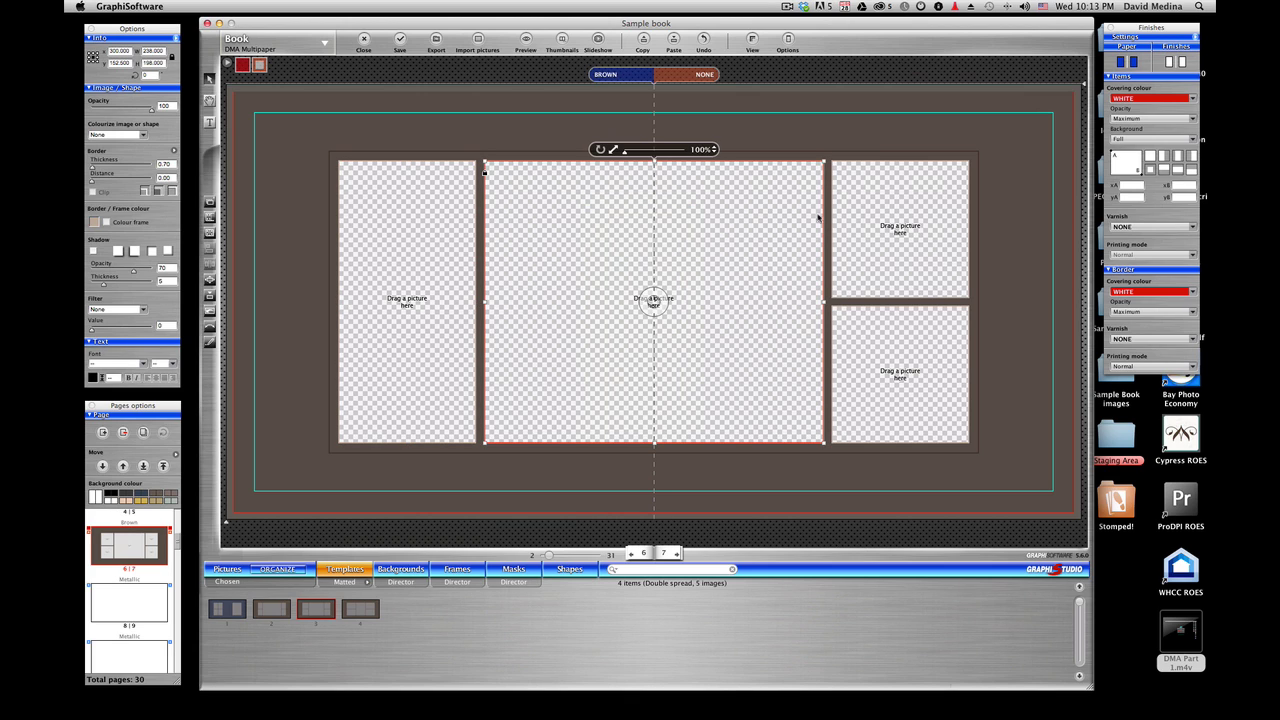
left_click(869, 217)
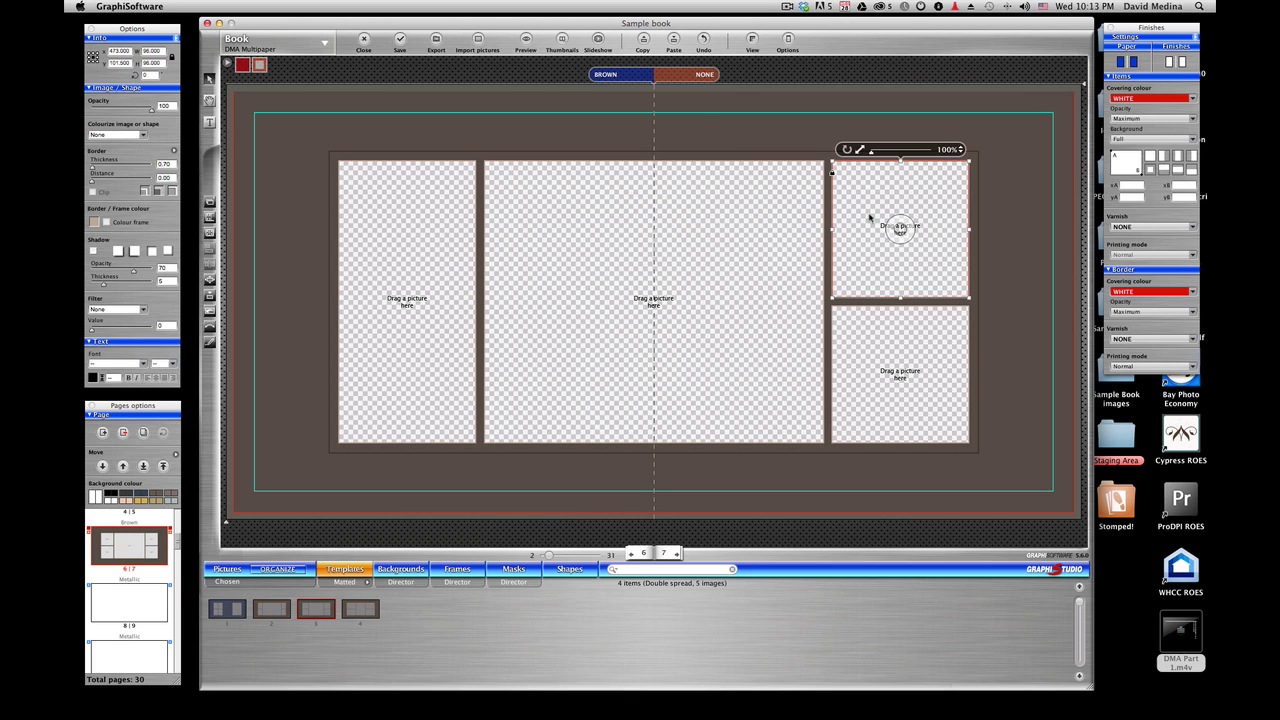
left_click(879, 346)
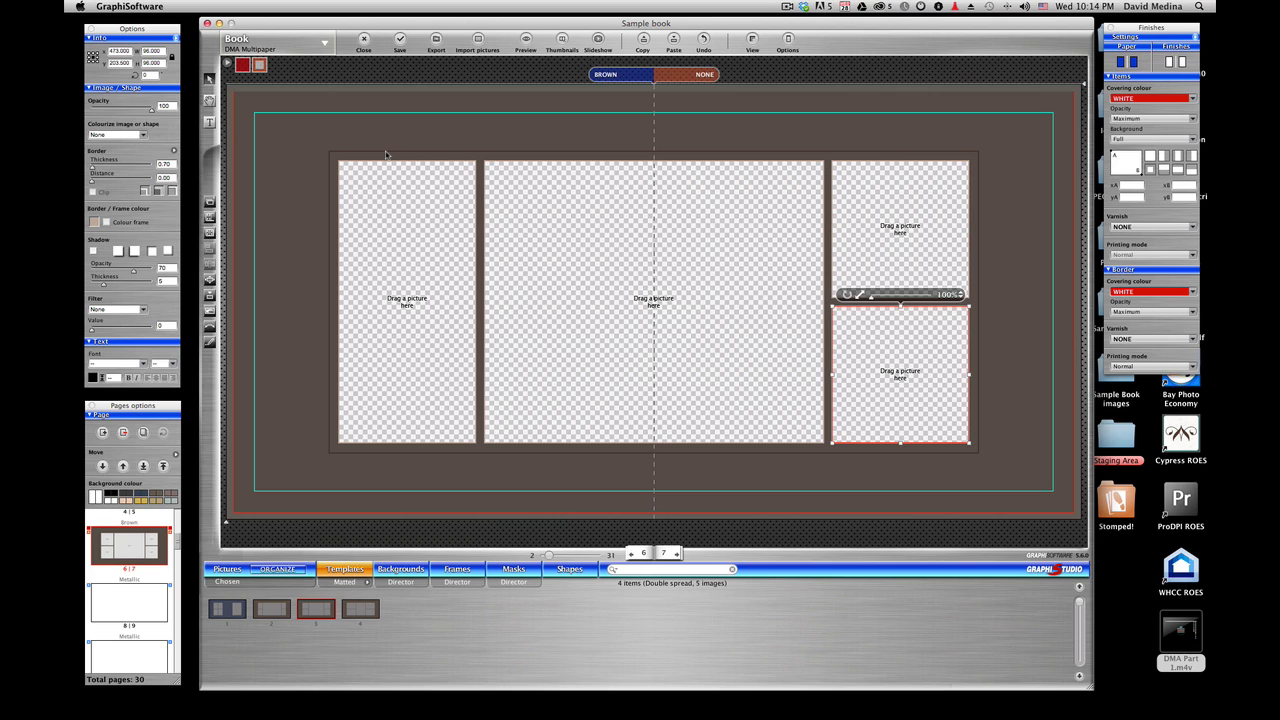
left_click(386, 154)
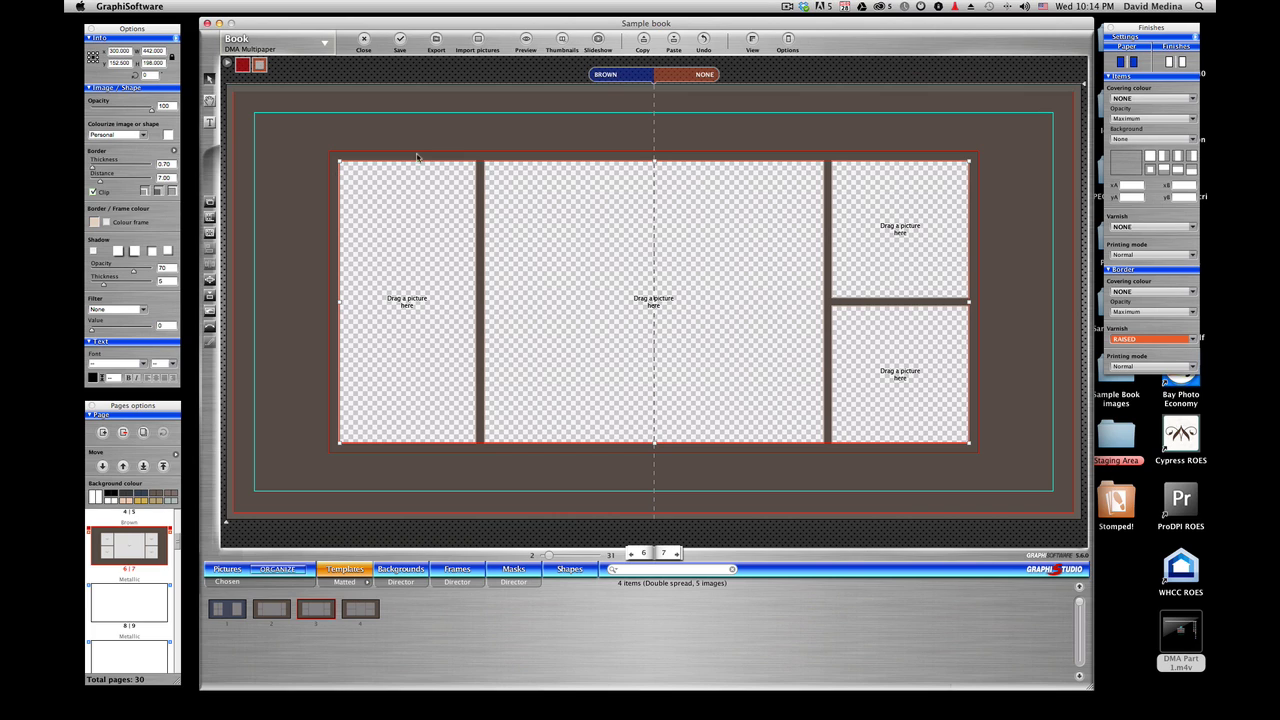
- Nudge the left picture frame slightly up-left, then move it back into line
left_click(288, 140)
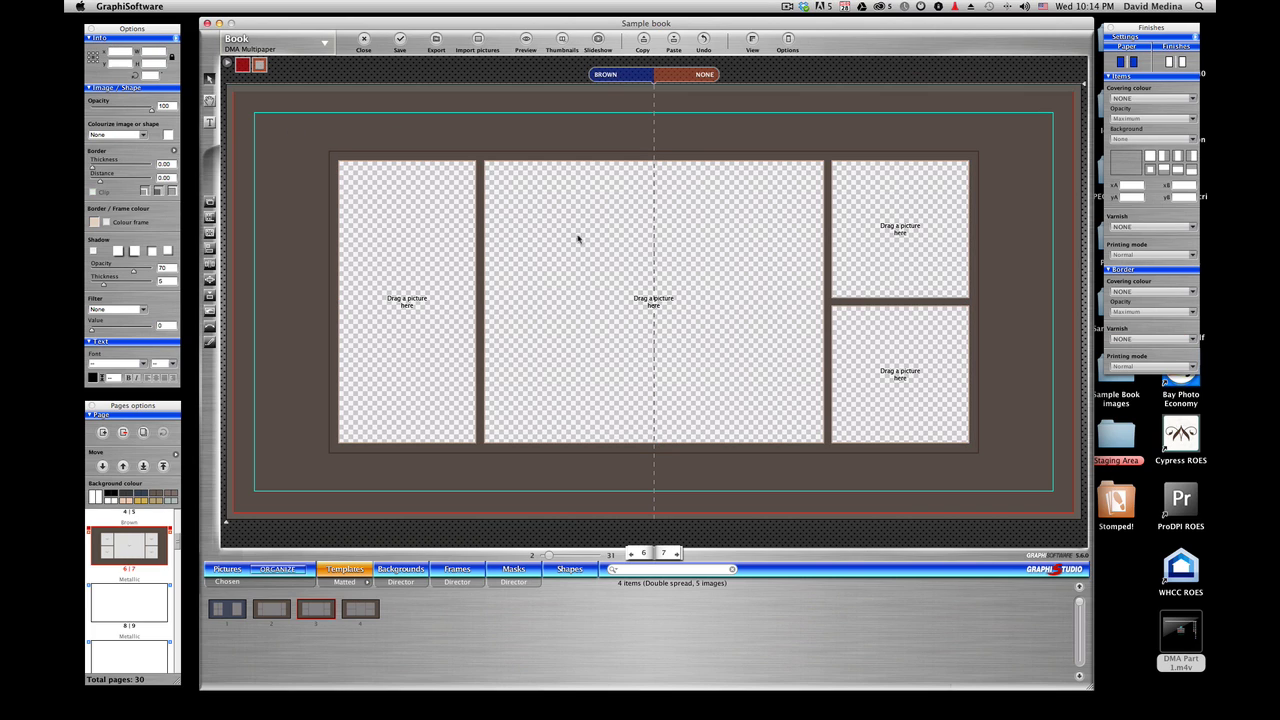
left_click_drag(356, 174, 350, 162)
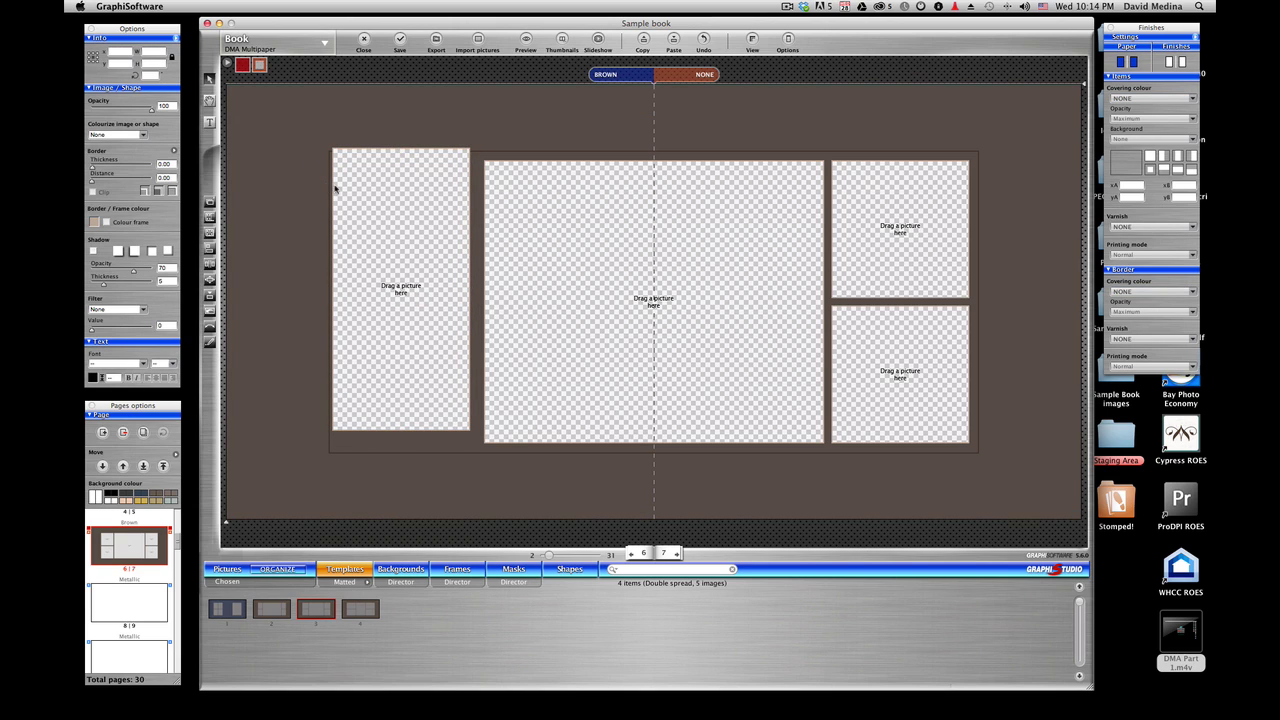
left_click(340, 190)
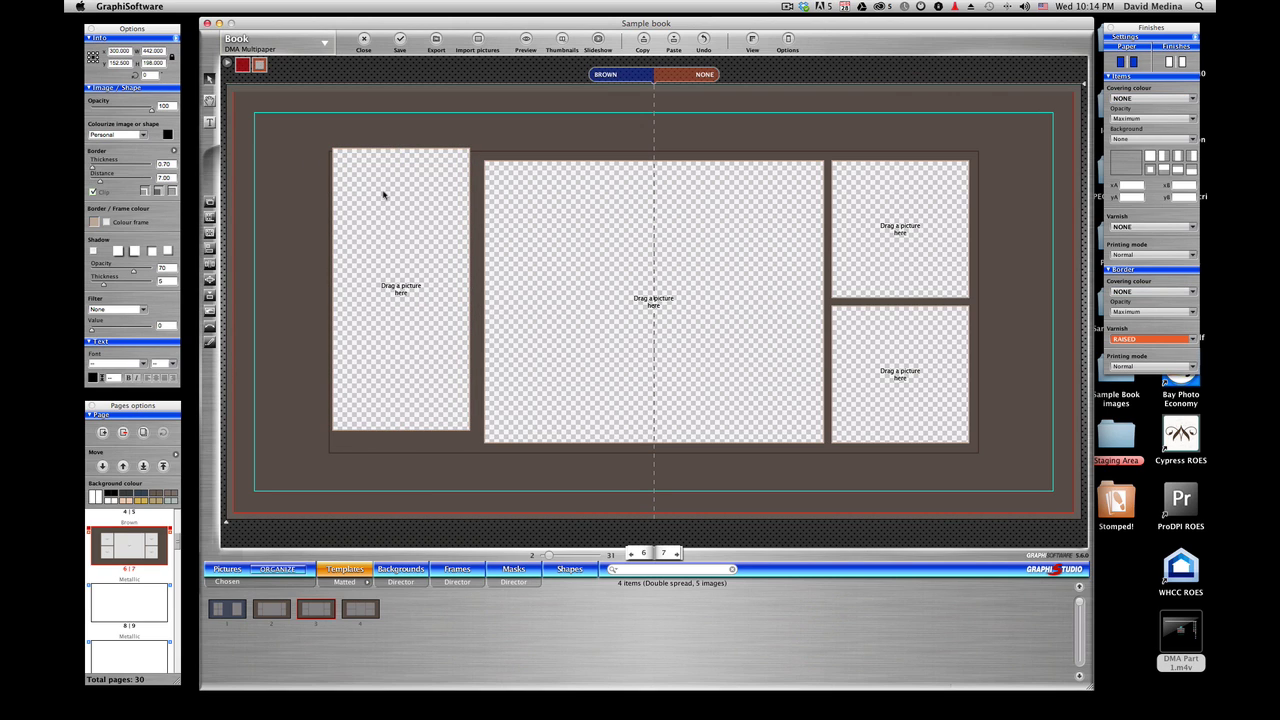
left_click(376, 196)
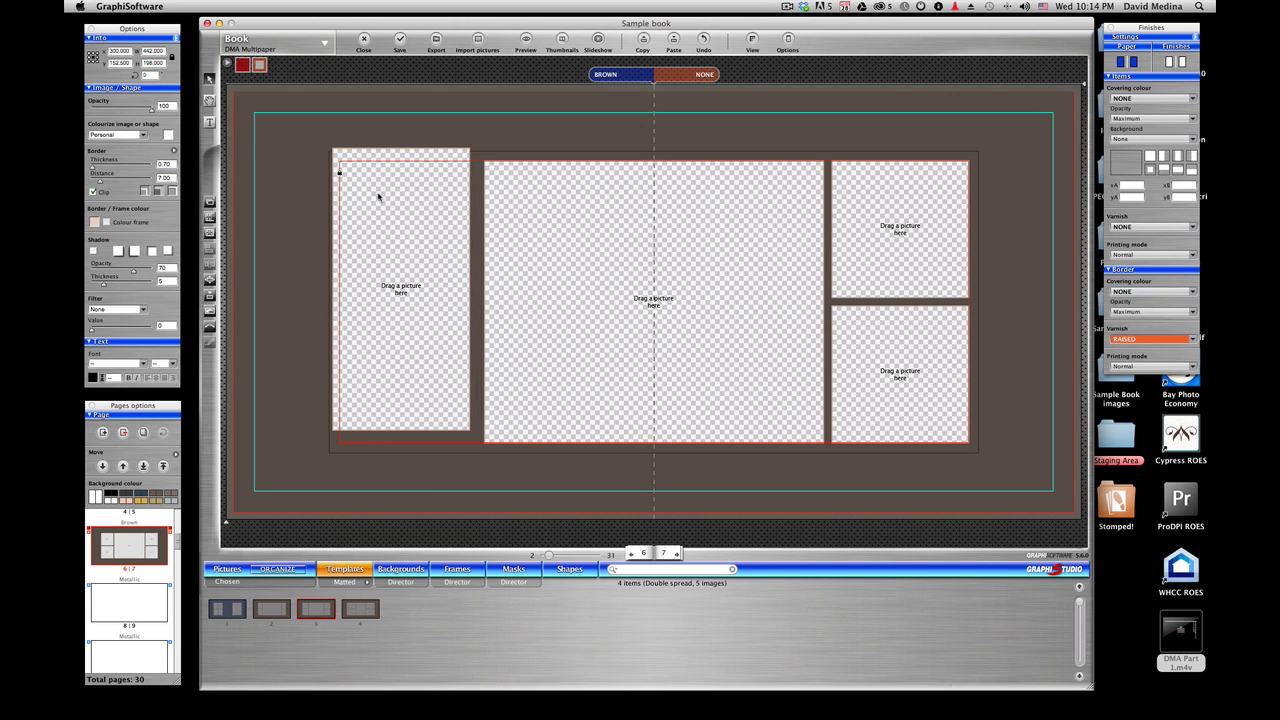
left_click(295, 148)
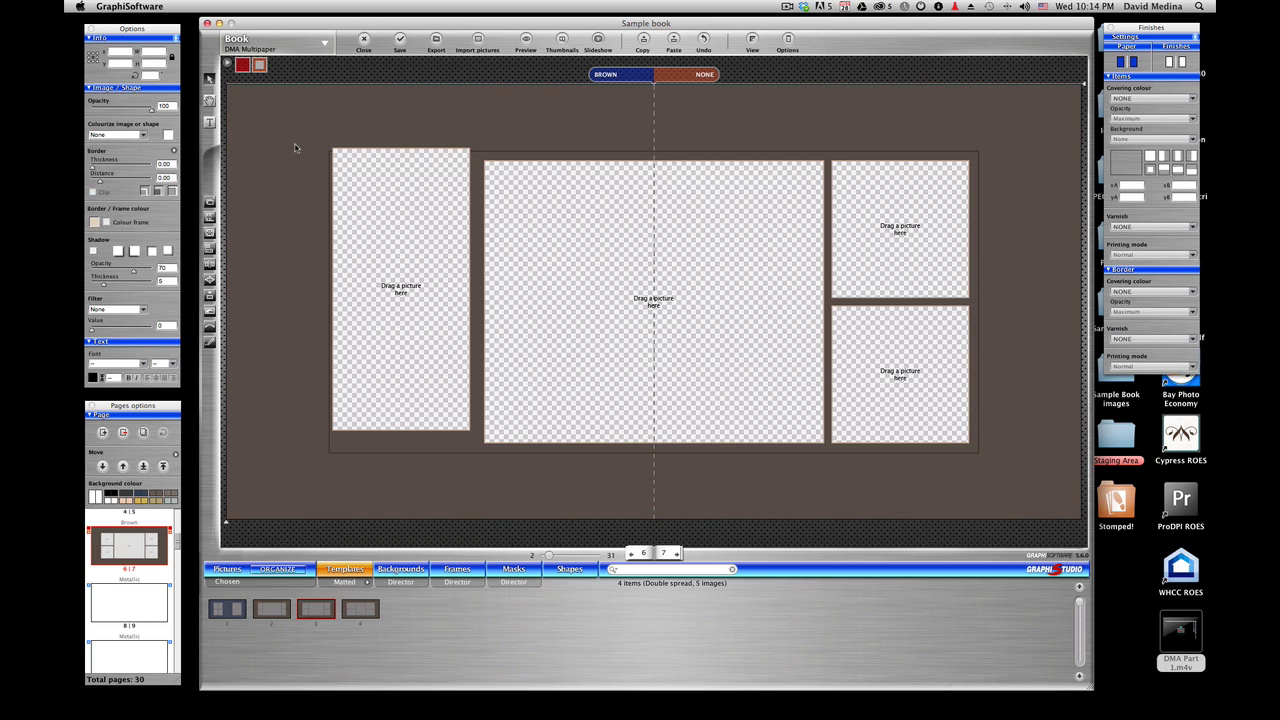
mouse_move(383, 200)
left_mouse_down()
mouse_move(400, 225)
mouse_move(394, 209)
left_mouse_up()
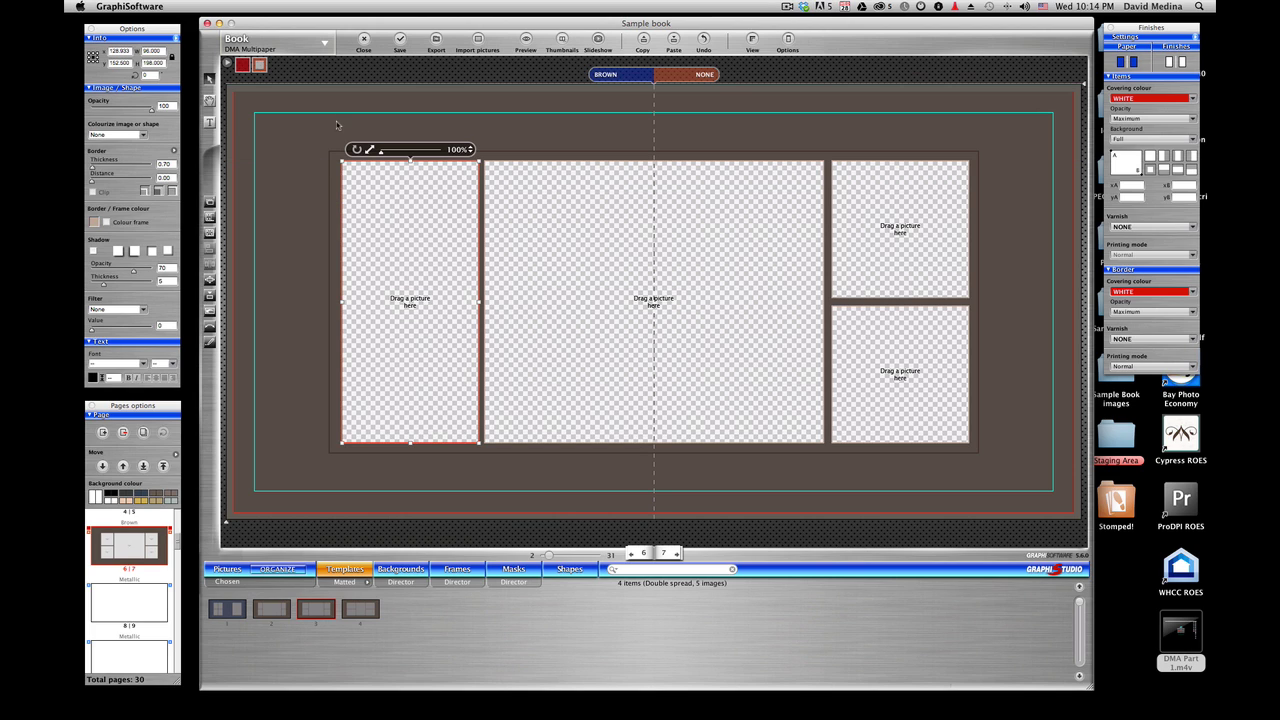
- Select the whole frame group and slide all four openings about 65 px left
left_click(316, 166)
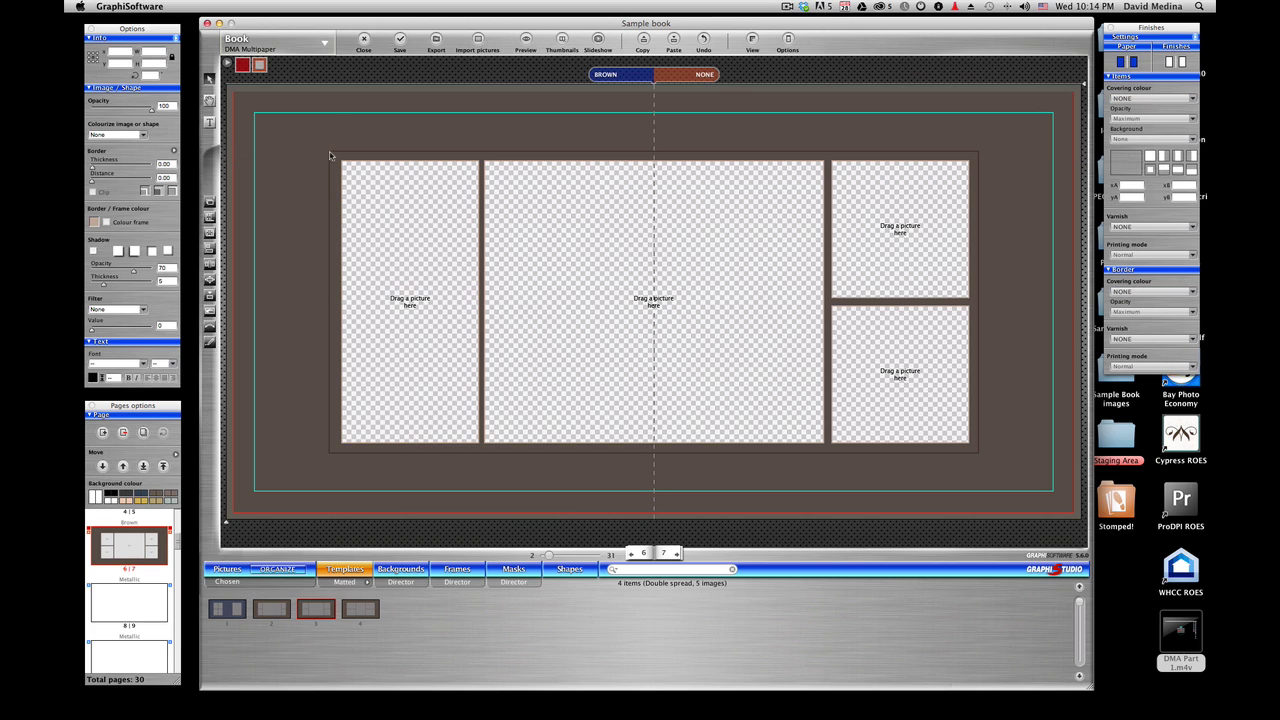
left_click(332, 156)
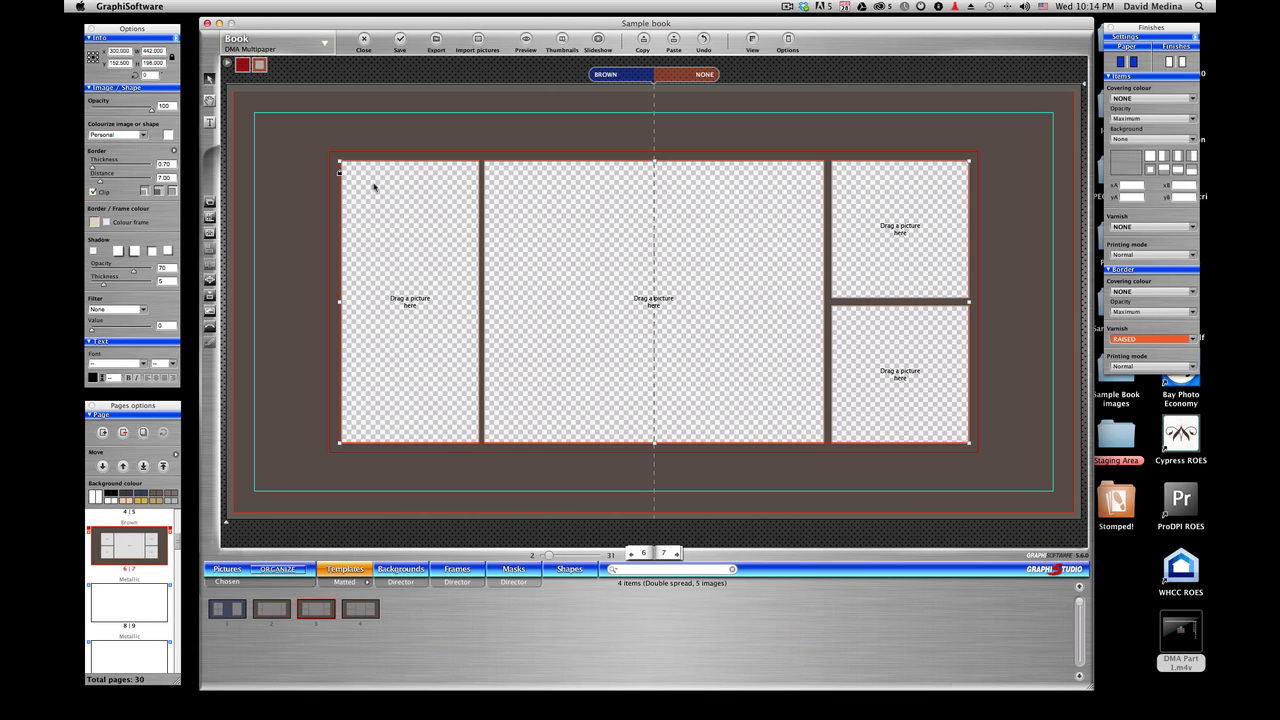
left_click(380, 182)
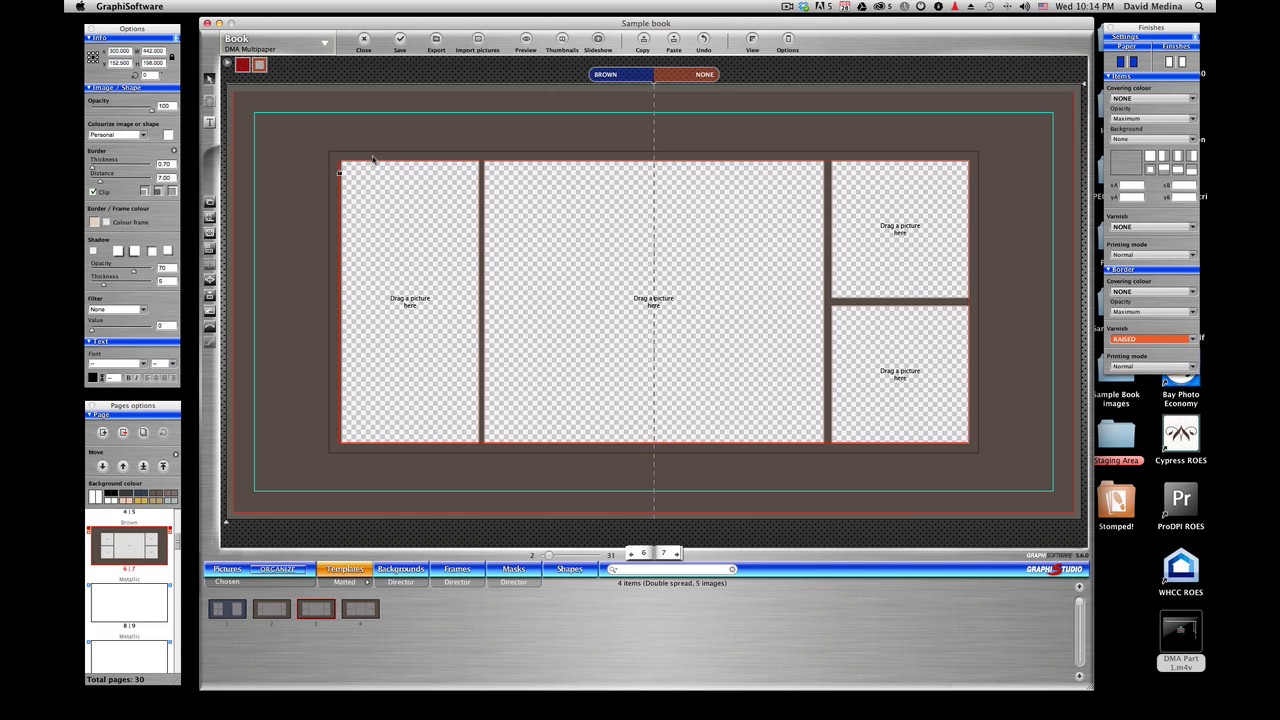
left_click(368, 156)
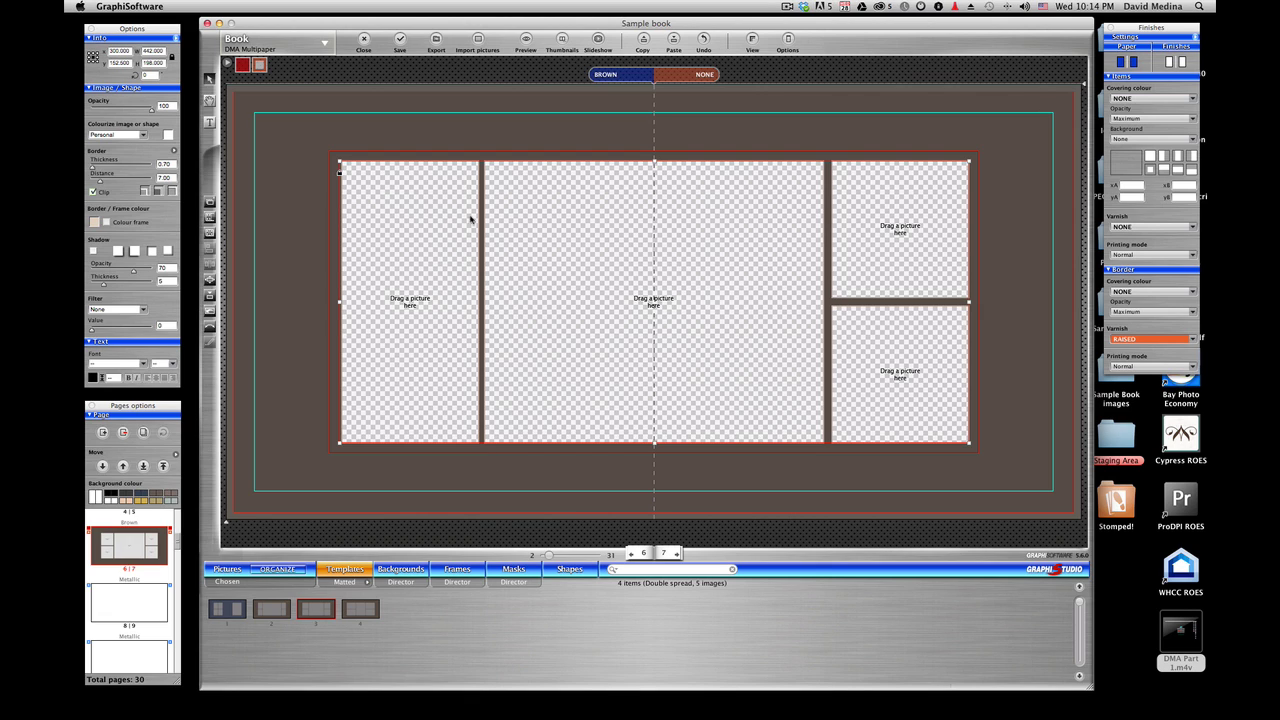
left_click(545, 226)
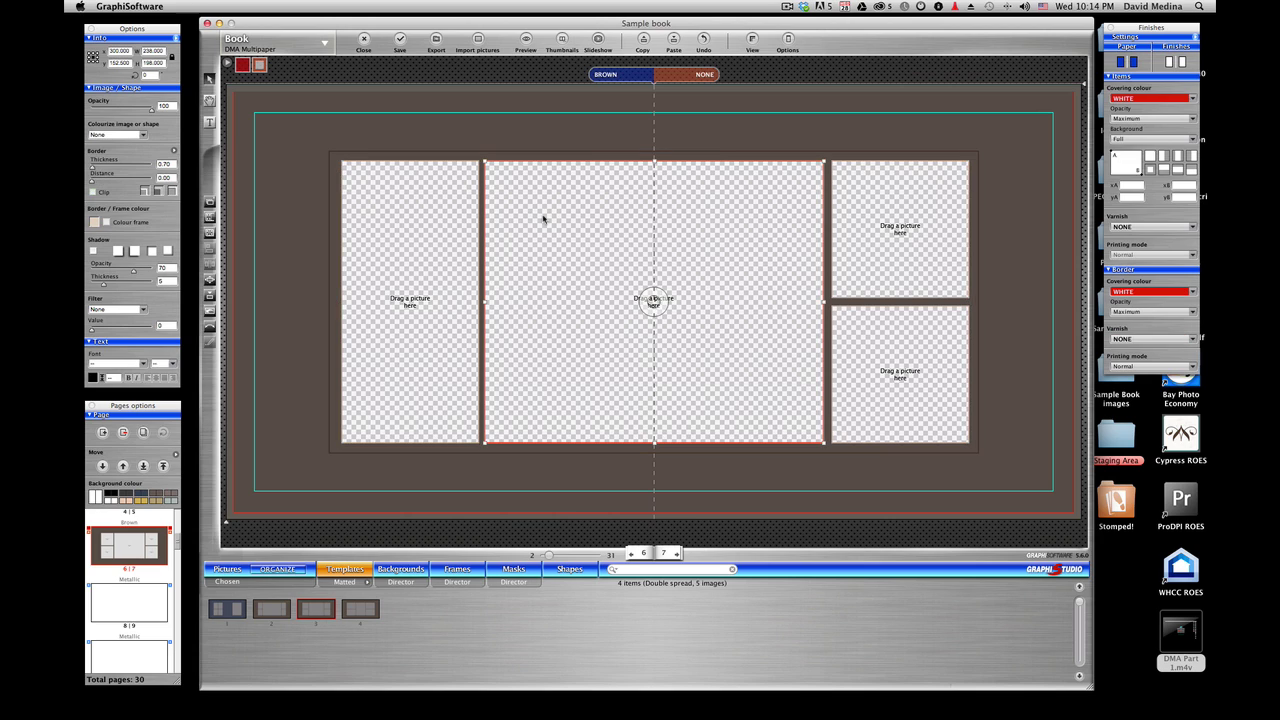
left_click(418, 197)
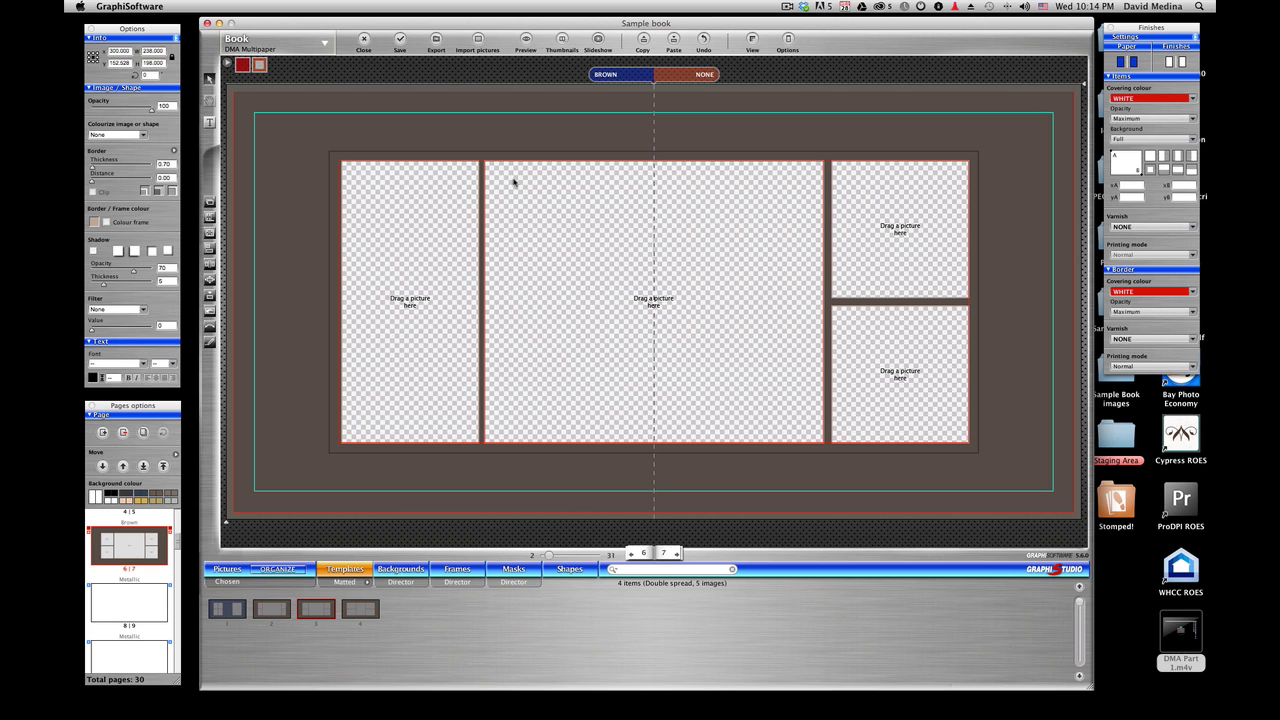
left_click_drag(514, 181, 462, 158)
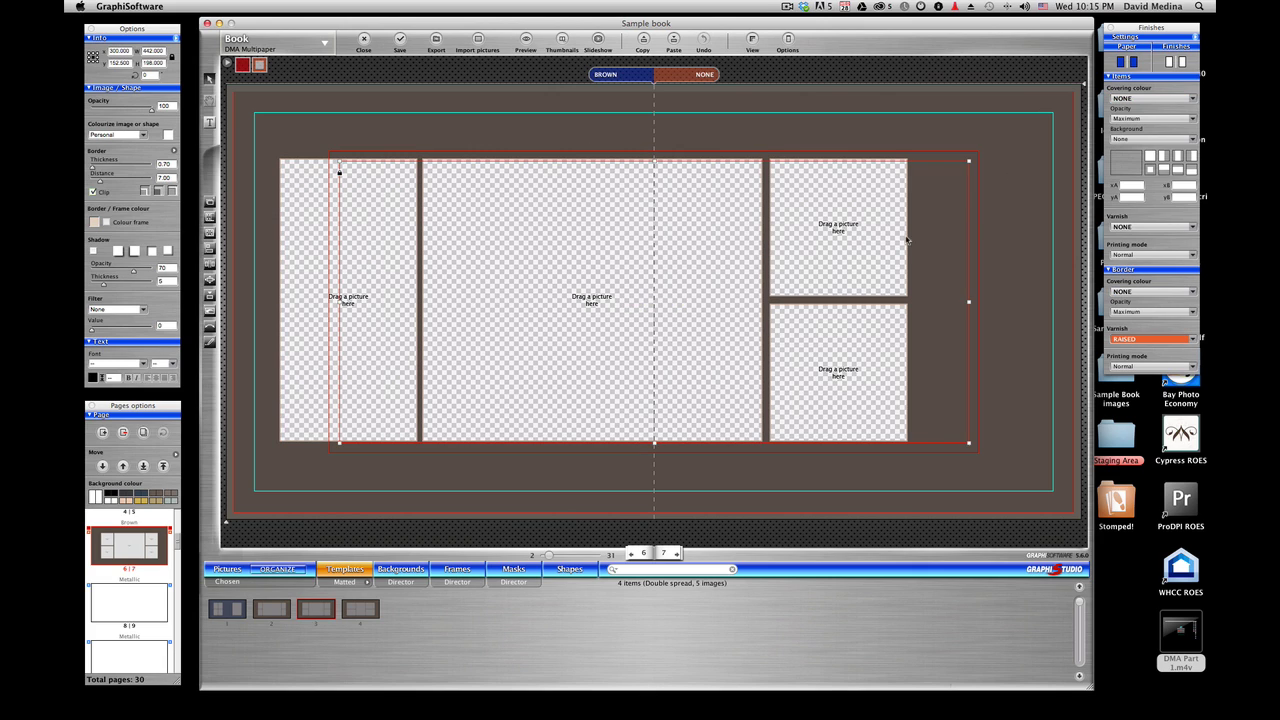
- Widen the top-right and lower-right openings by pulling their right edges about 50 px outward
left_click(995, 230)
left_click(885, 222)
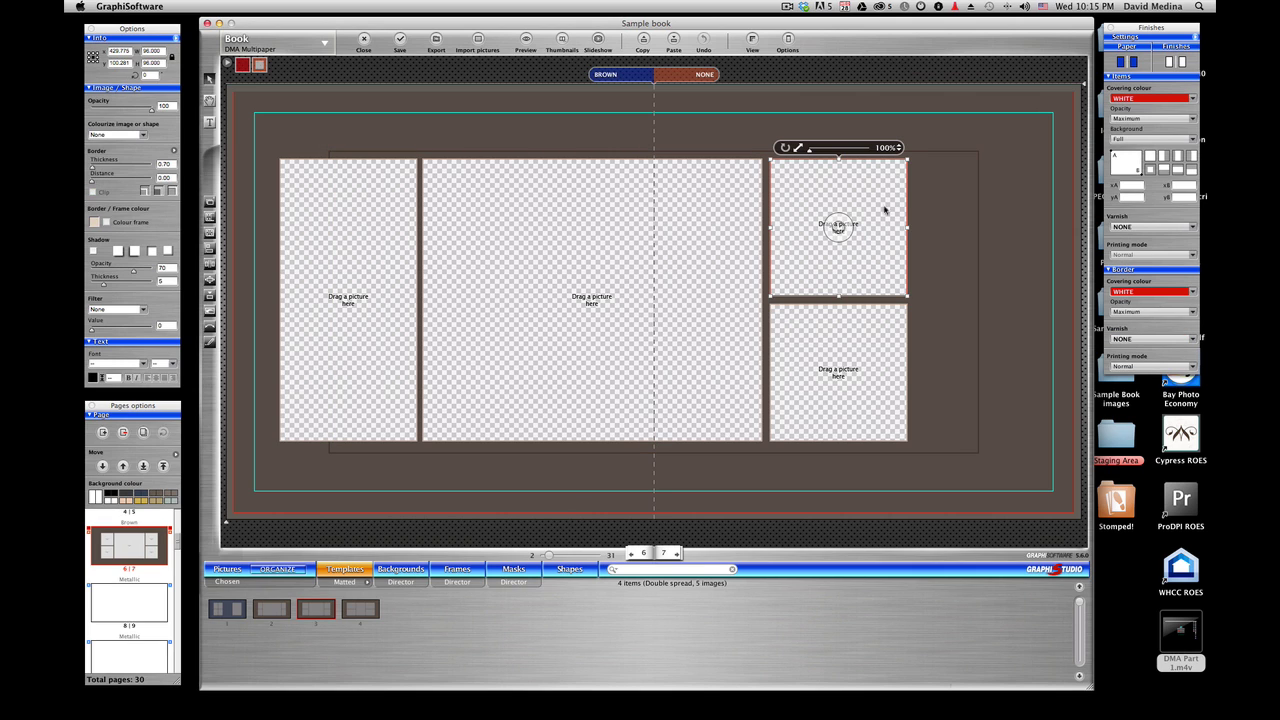
left_click_drag(907, 228, 958, 228)
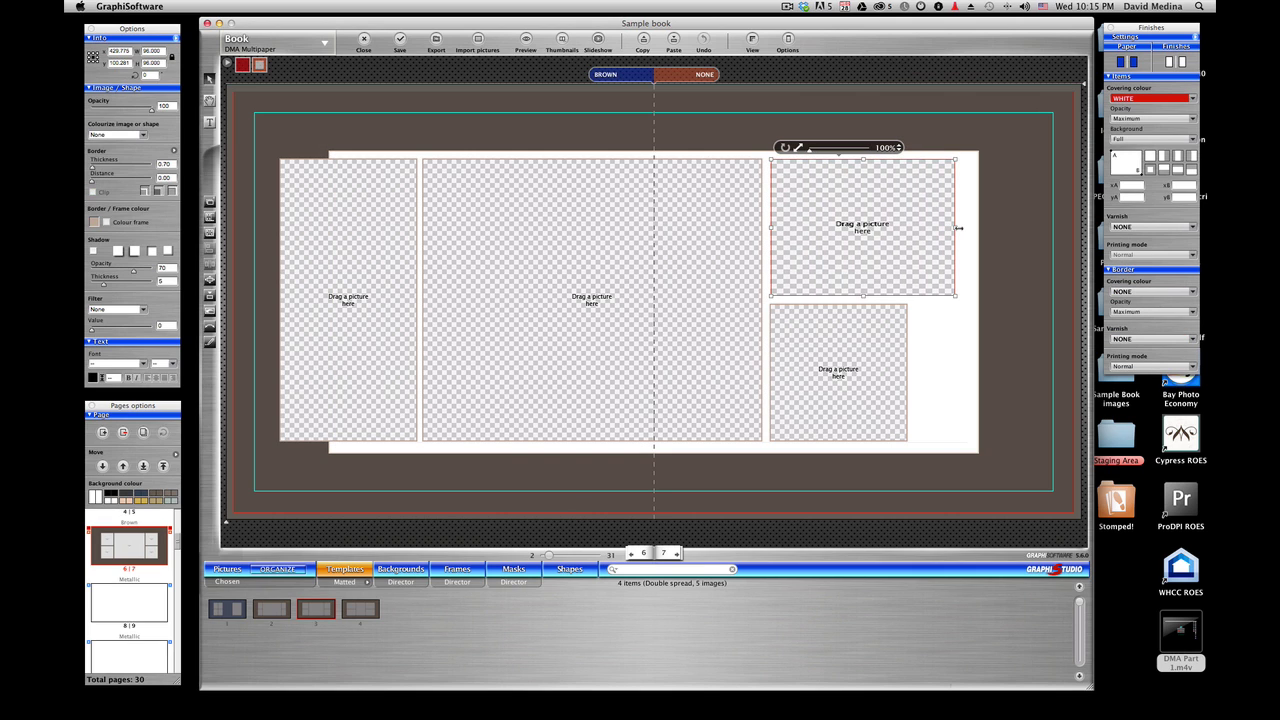
left_click(877, 344)
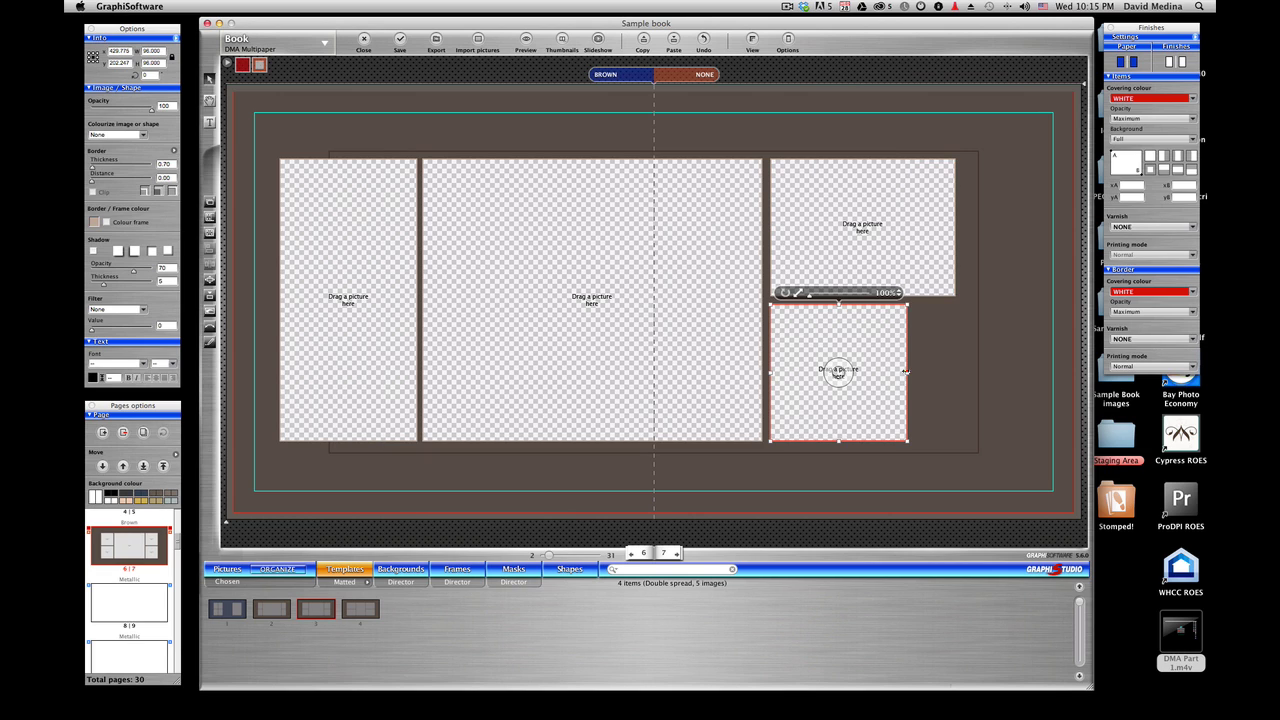
left_click_drag(905, 371, 954, 369)
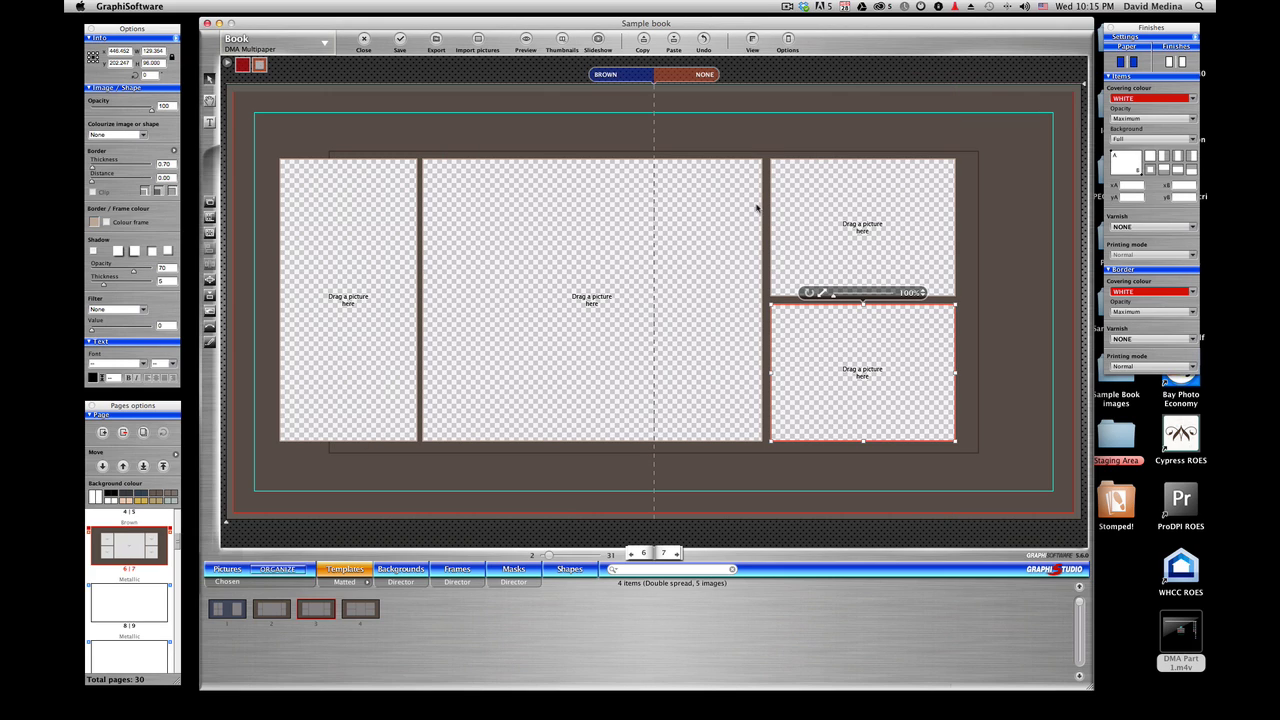
- Select all four picture frames together
left_click(379, 224)
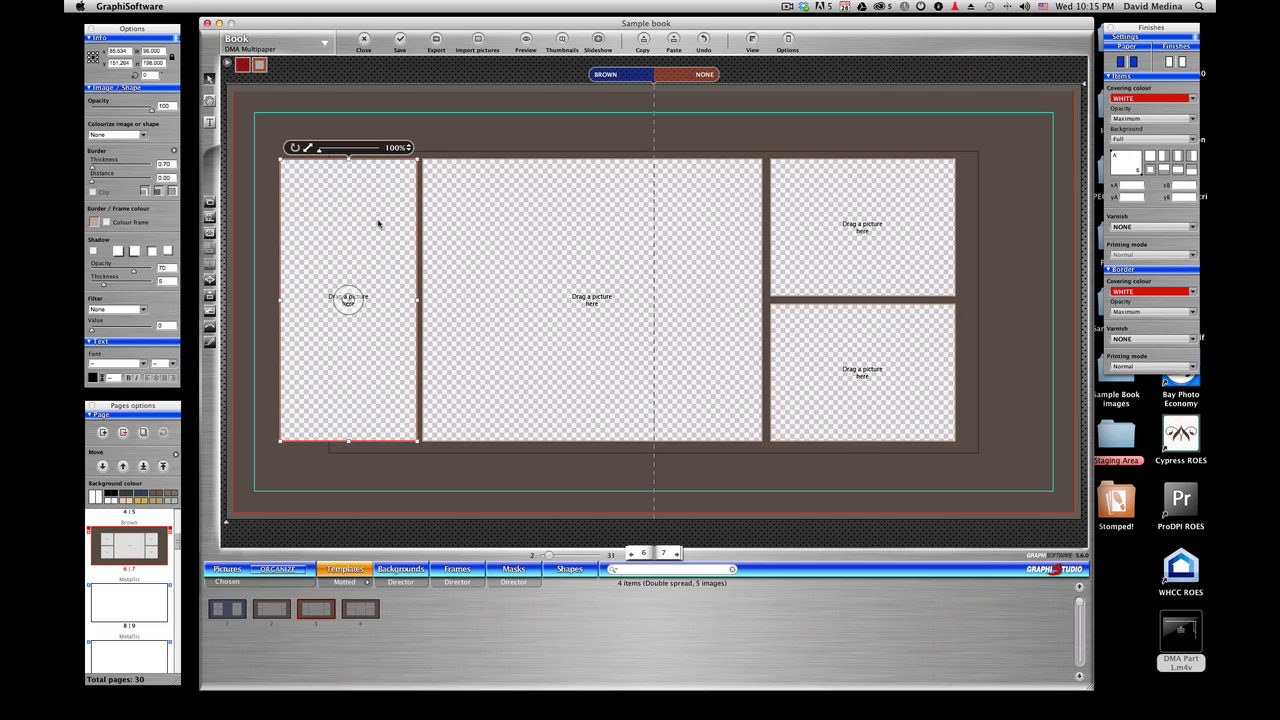
left_click(470, 215, "shift")
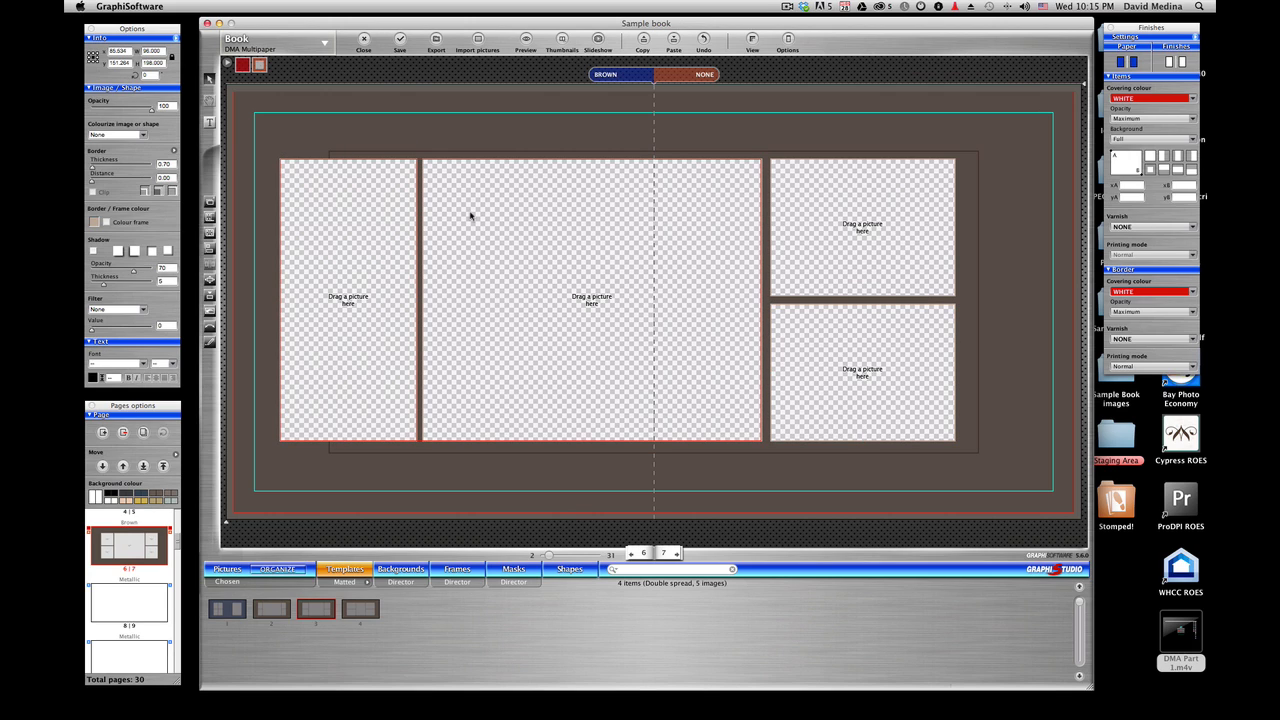
left_click(815, 212, "shift")
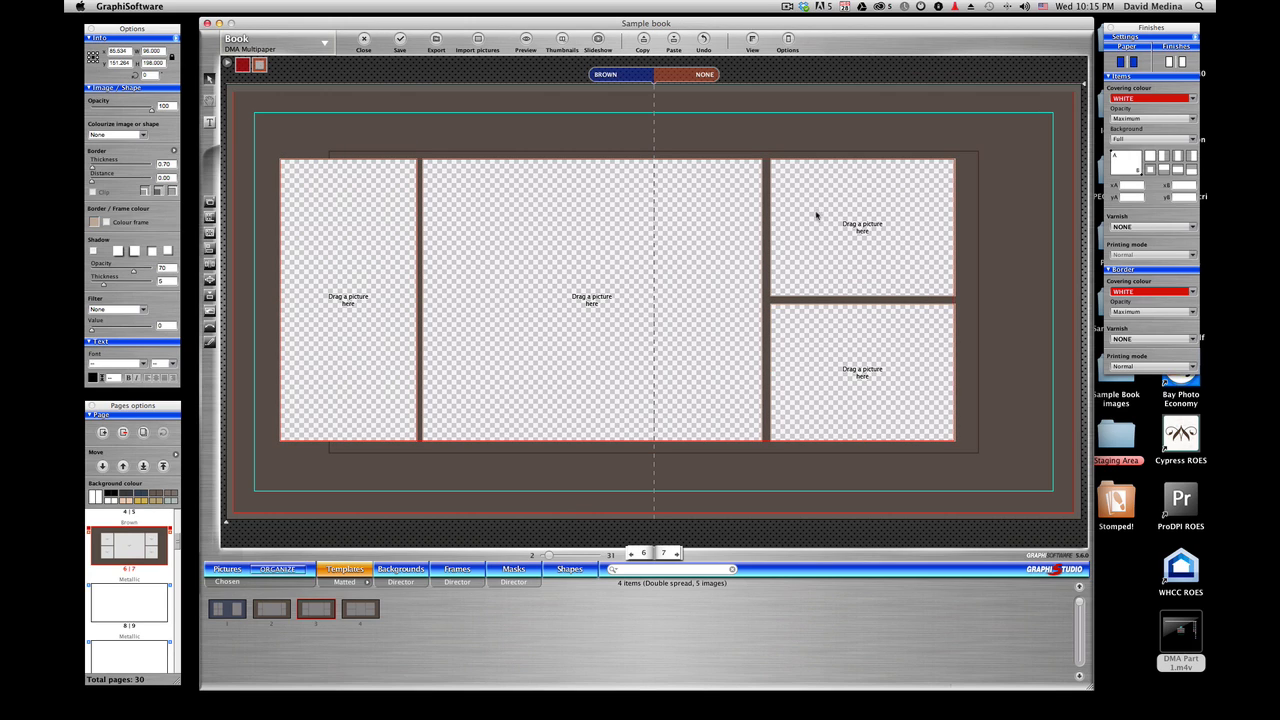
- Centre the four selected frames on the spread
right_click(827, 346)
mouse_move(867, 455)
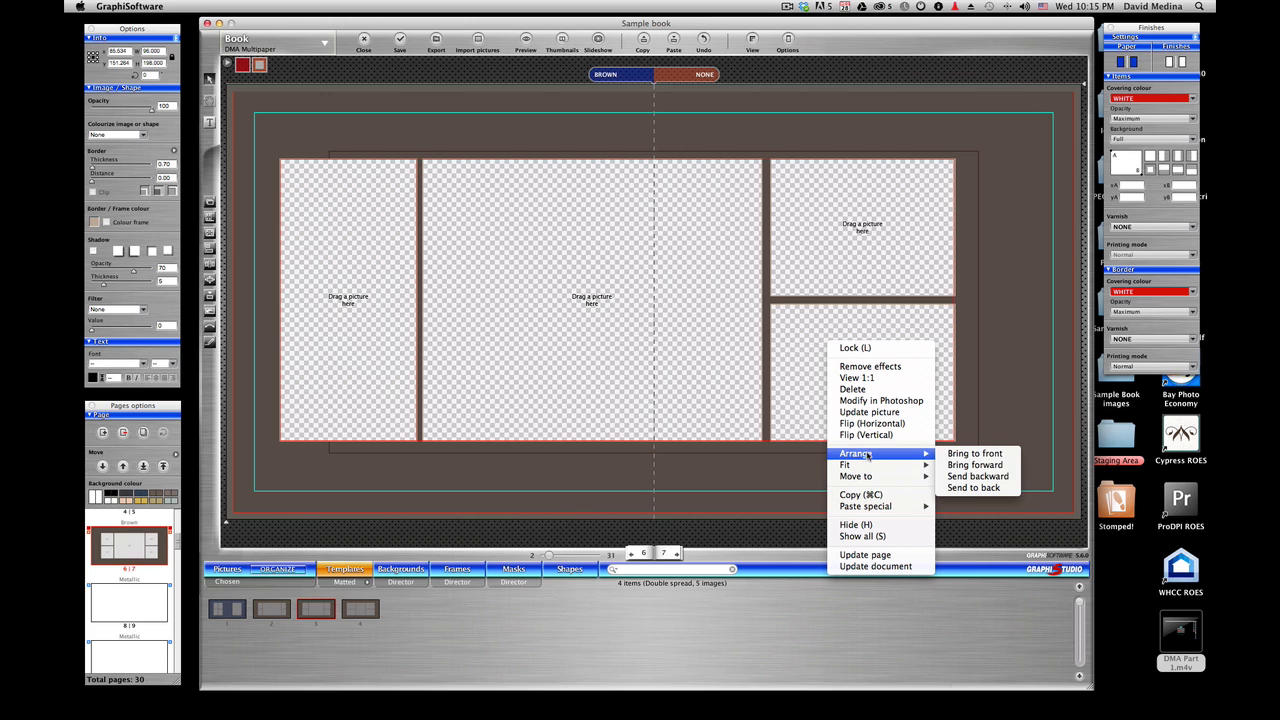
mouse_move(868, 477)
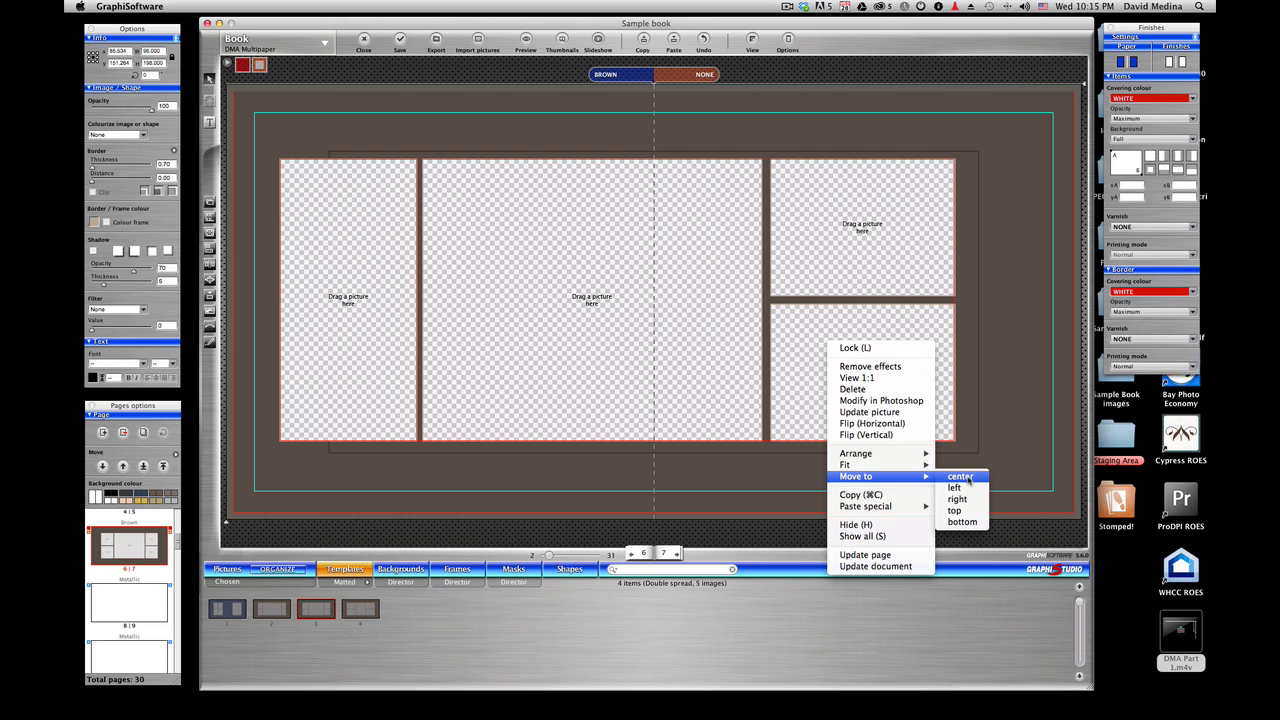
left_click(960, 477)
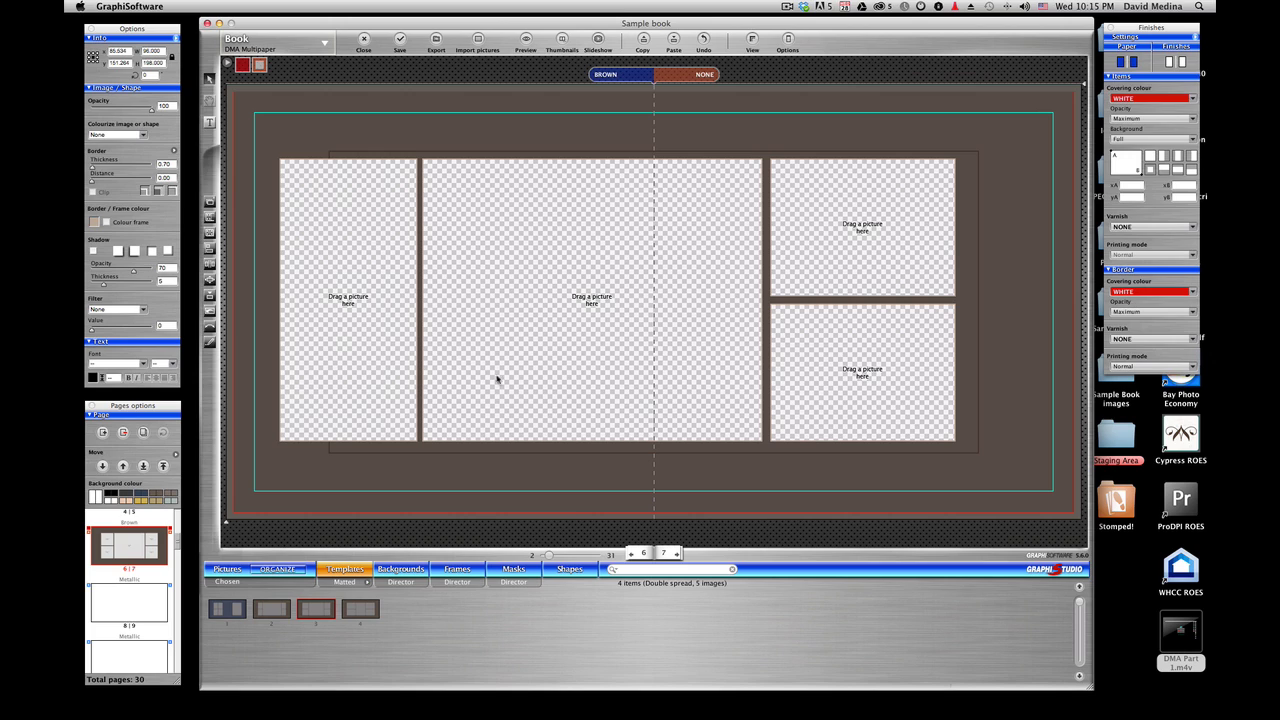
- Reselect all four openings and shift them slightly to the right
left_click(328, 302)
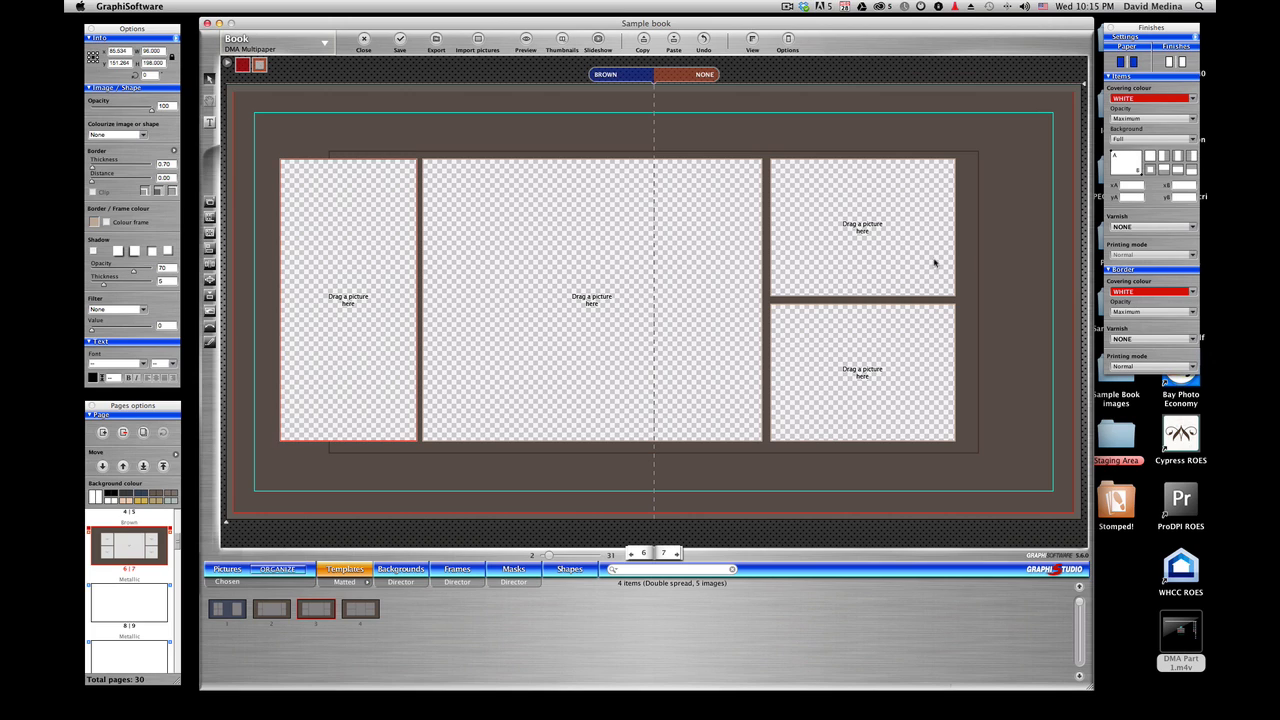
left_click(490, 212)
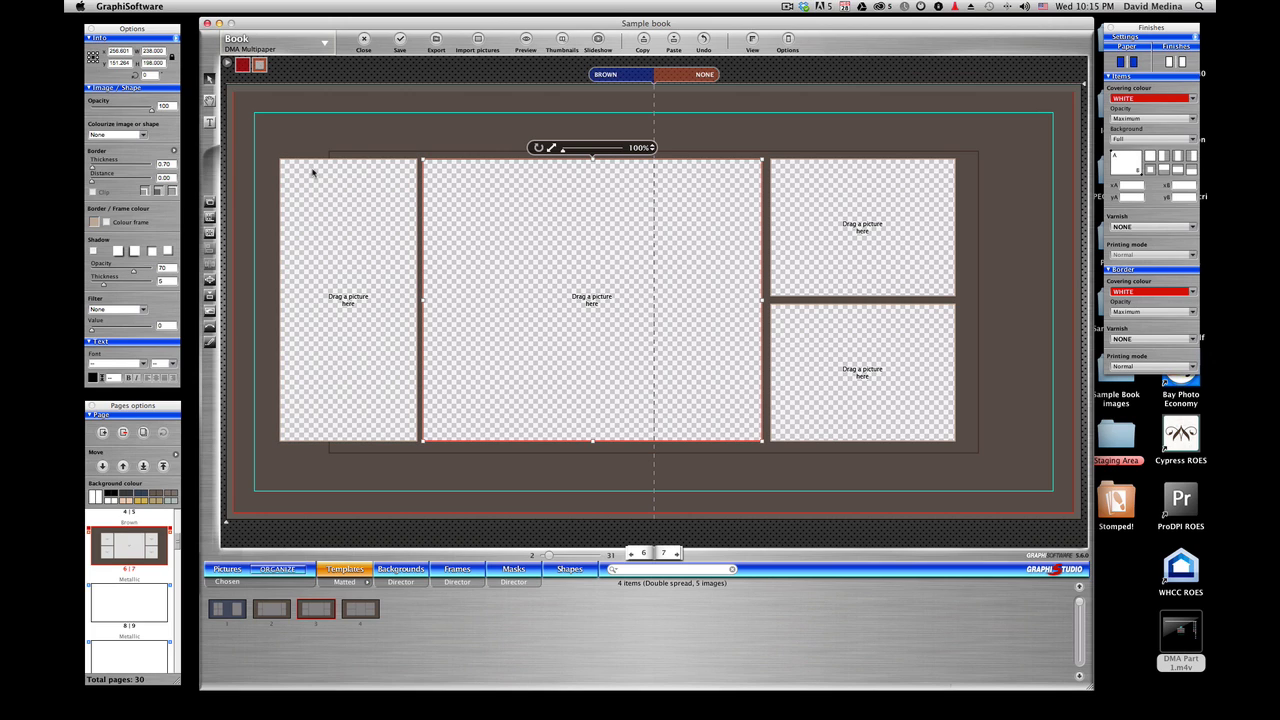
left_click(348, 300)
left_click(700, 215, "shift")
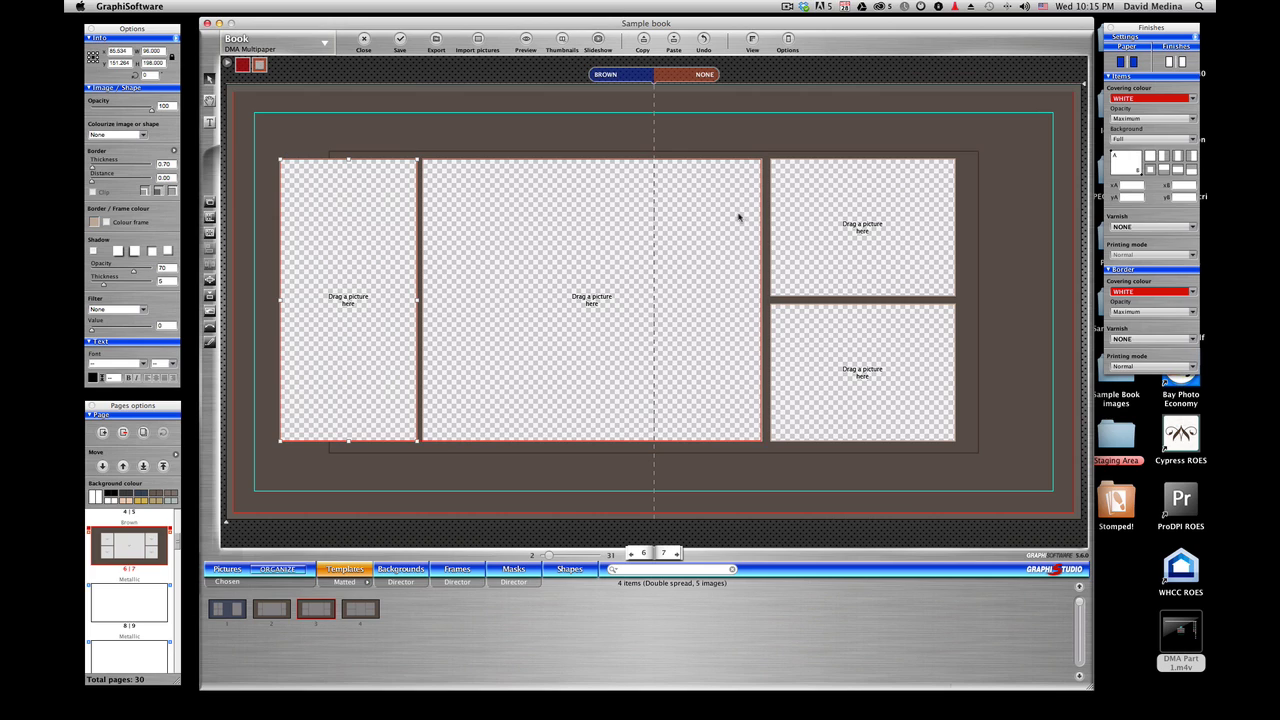
left_click(818, 265, "shift")
left_click(822, 332, "shift")
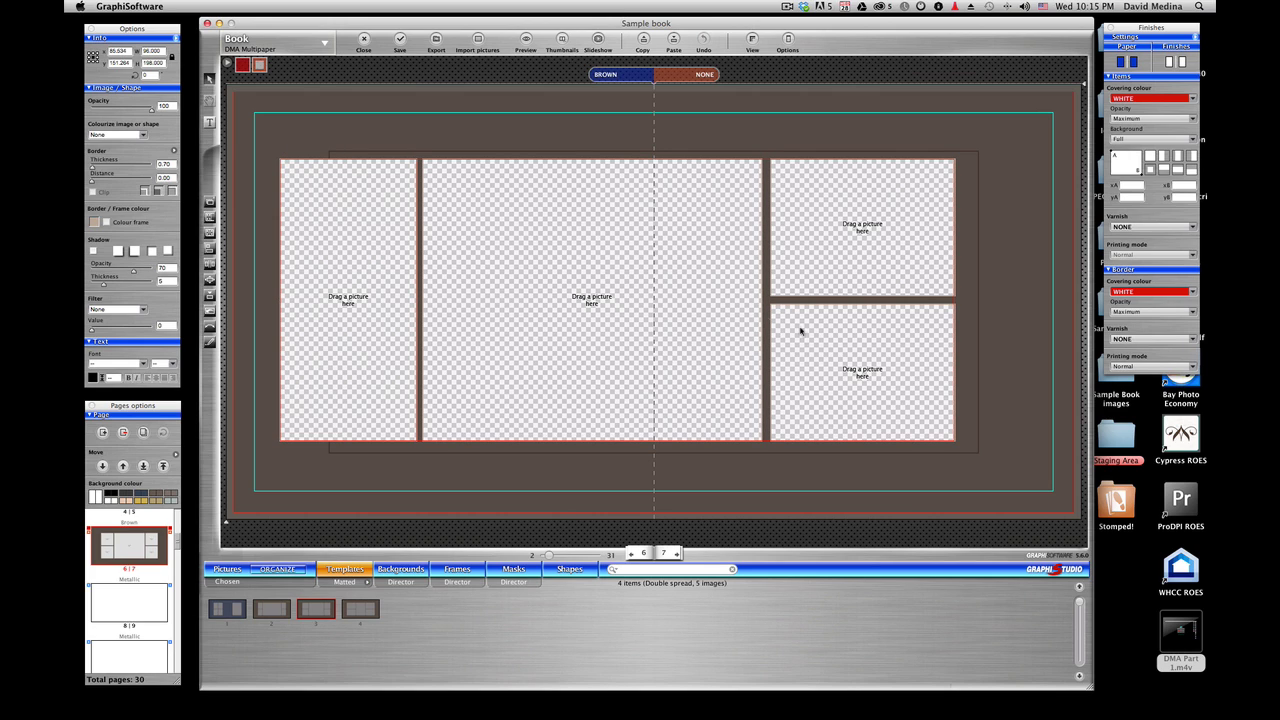
left_click_drag(731, 305, 734, 306)
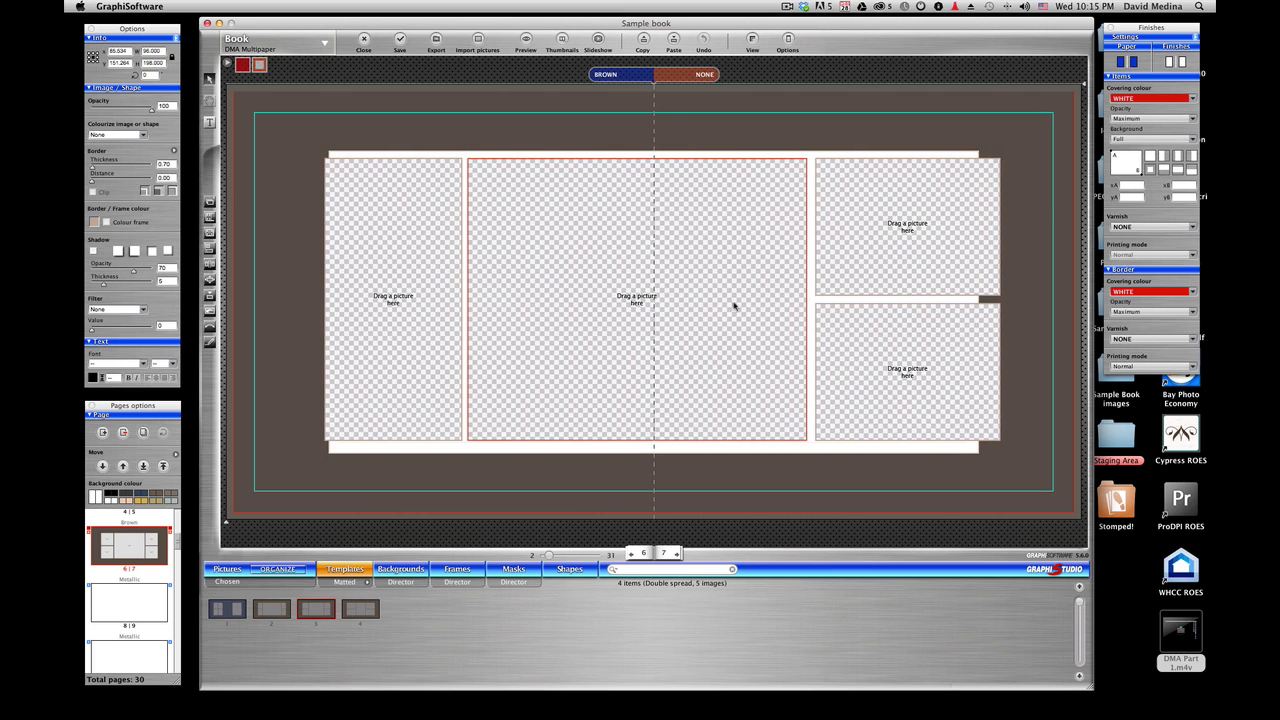
left_click(524, 130)
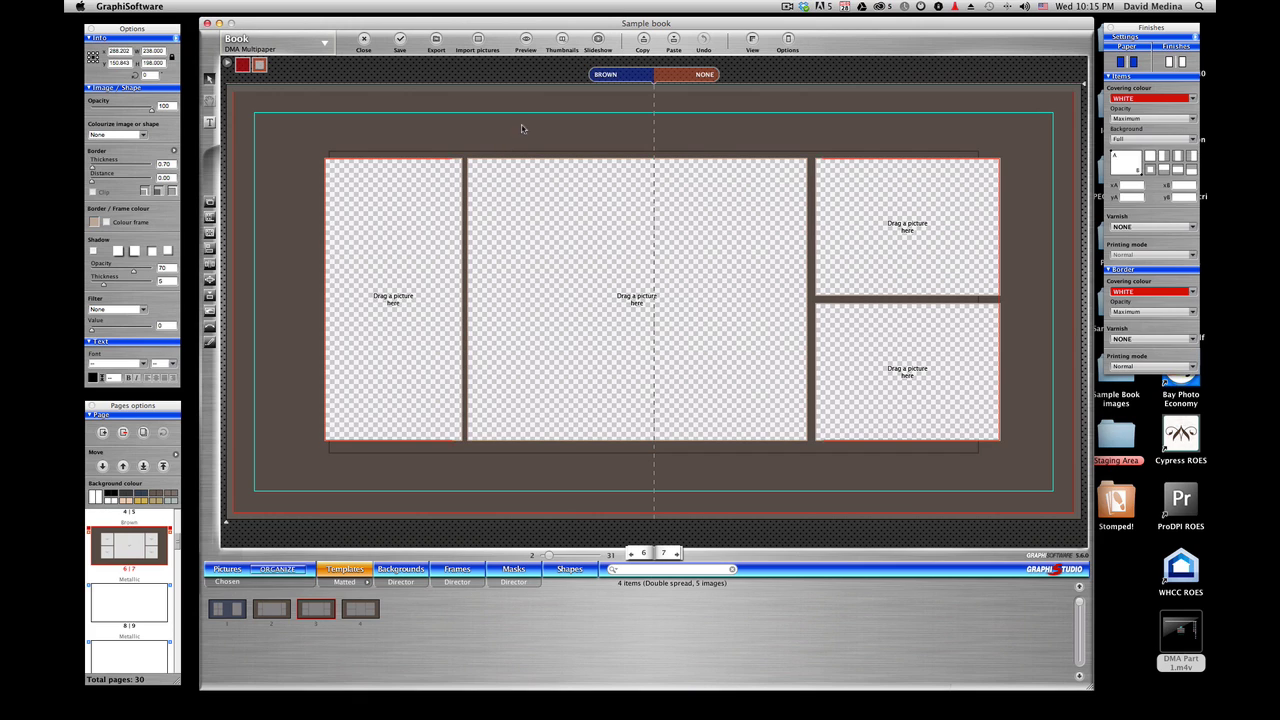
left_click(532, 153)
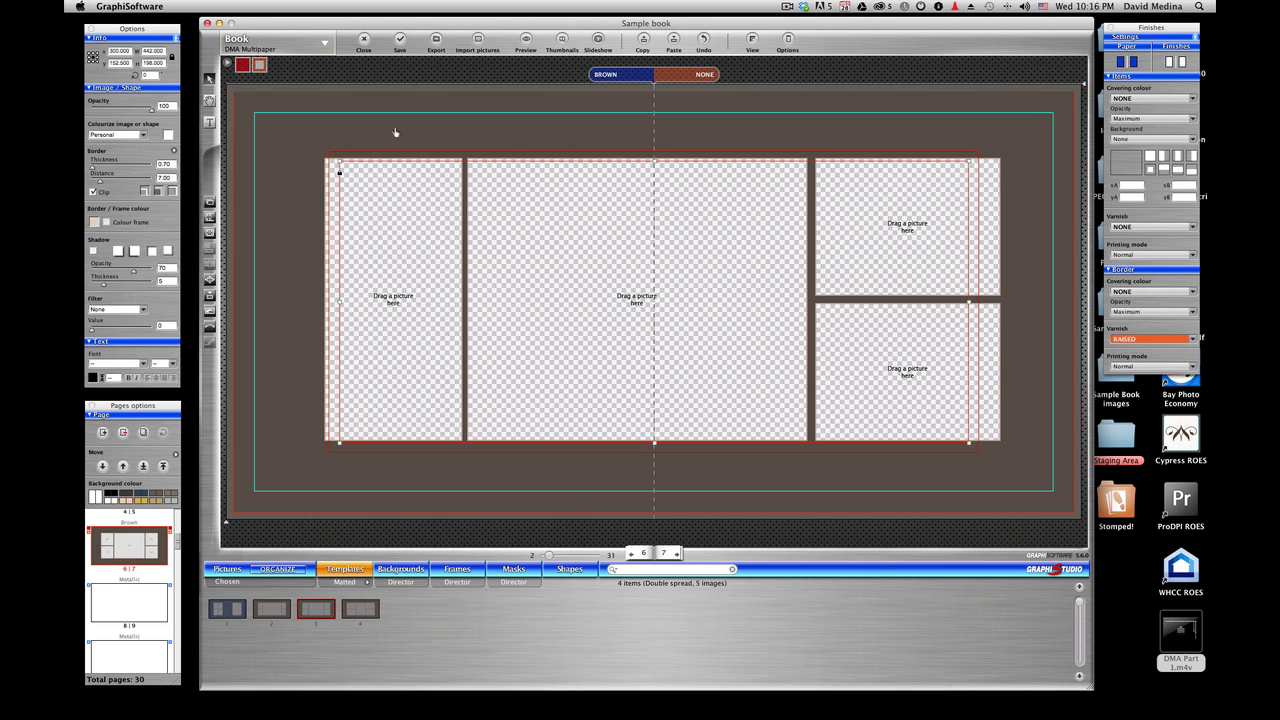
- Nudge the group of openings left onto the alignment guides
left_click(493, 125)
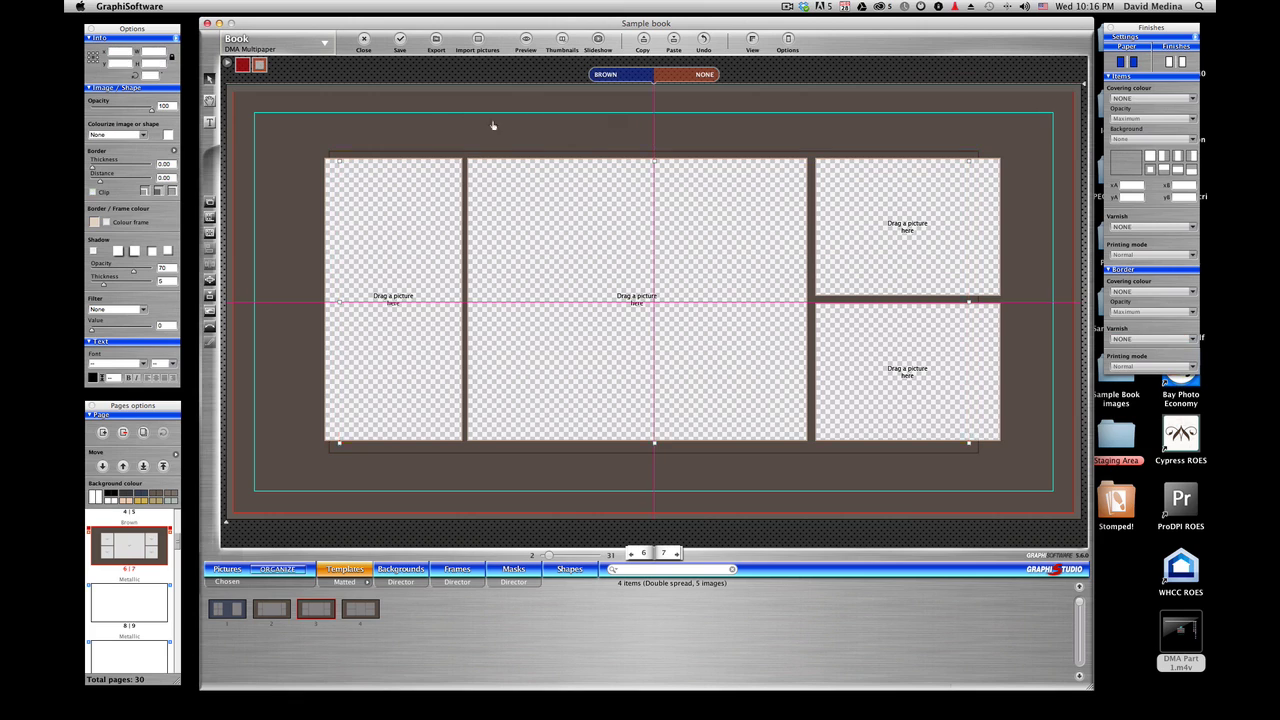
left_click(574, 156)
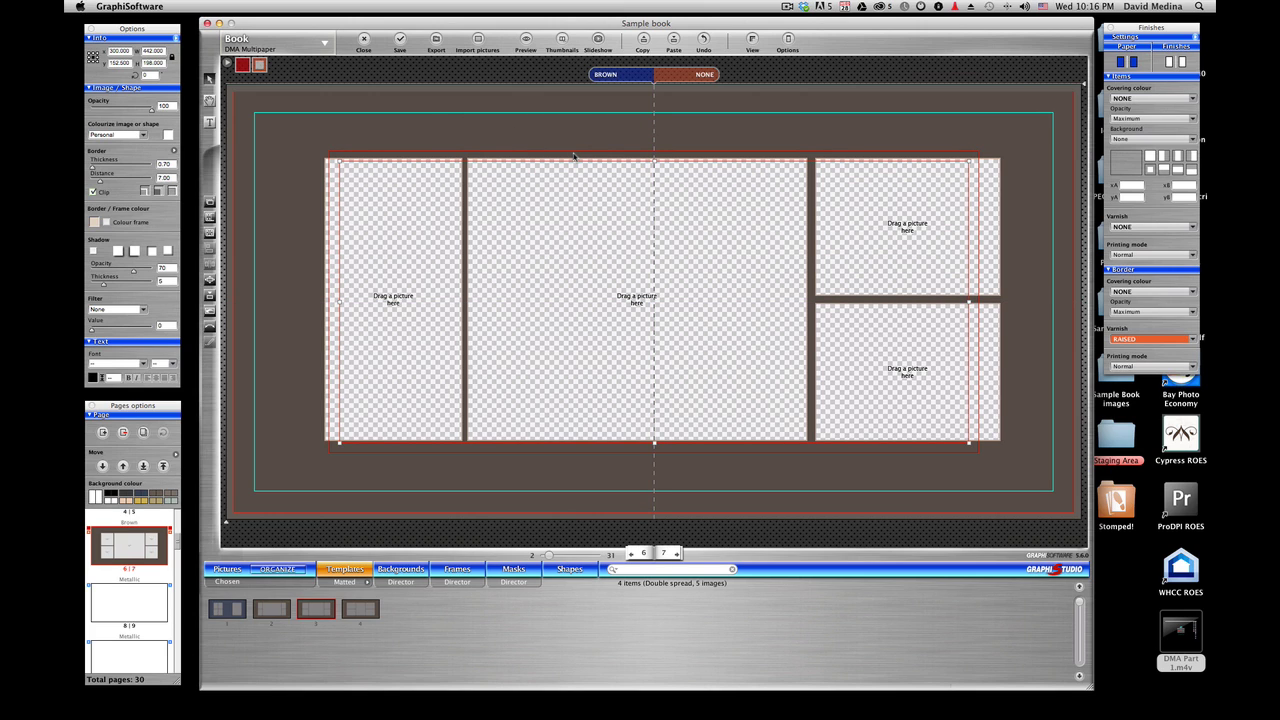
left_click_drag(570, 156, 558, 155)
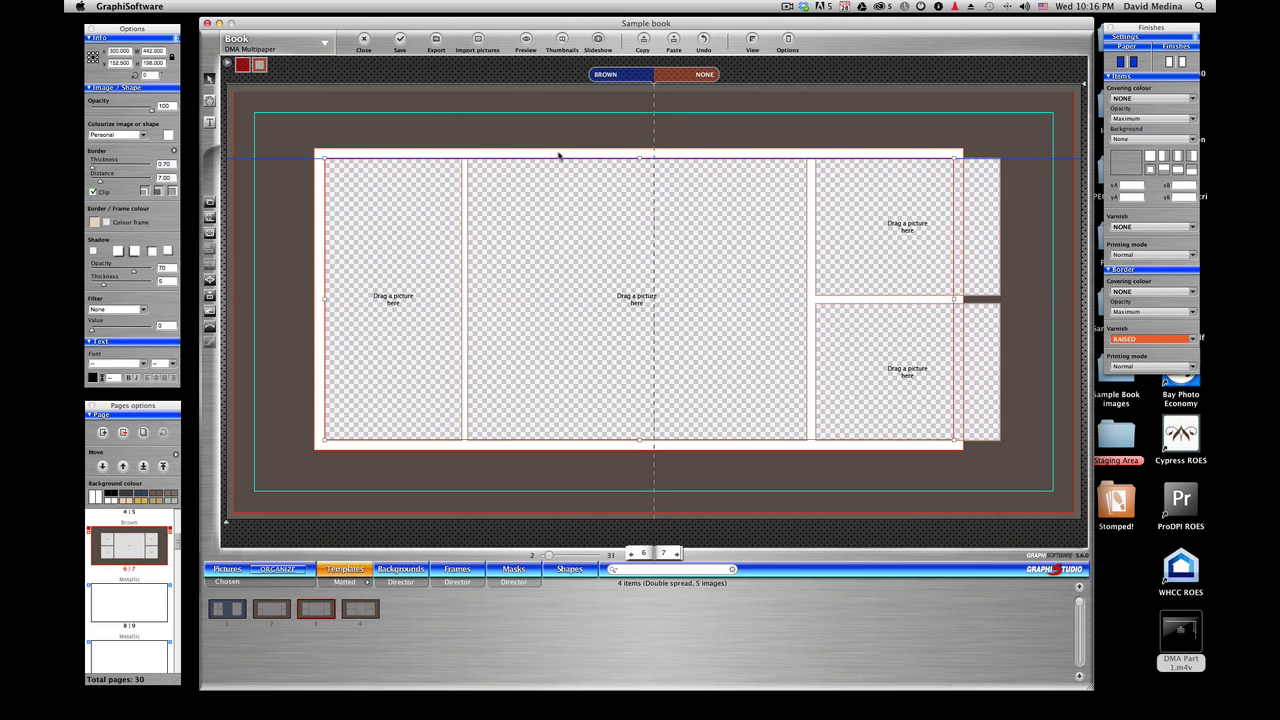
- Stretch the mat's right edge out to the guide so it encloses all four openings
left_click(558, 155)
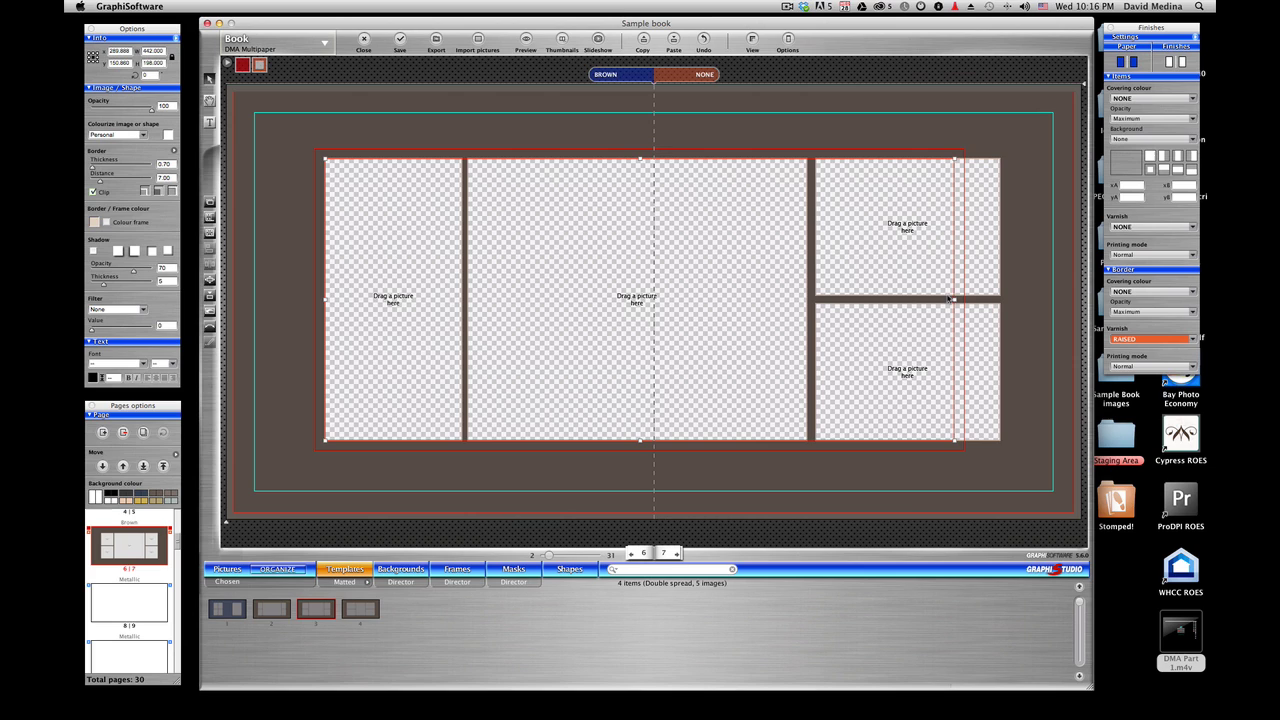
left_click_drag(952, 299, 998, 299)
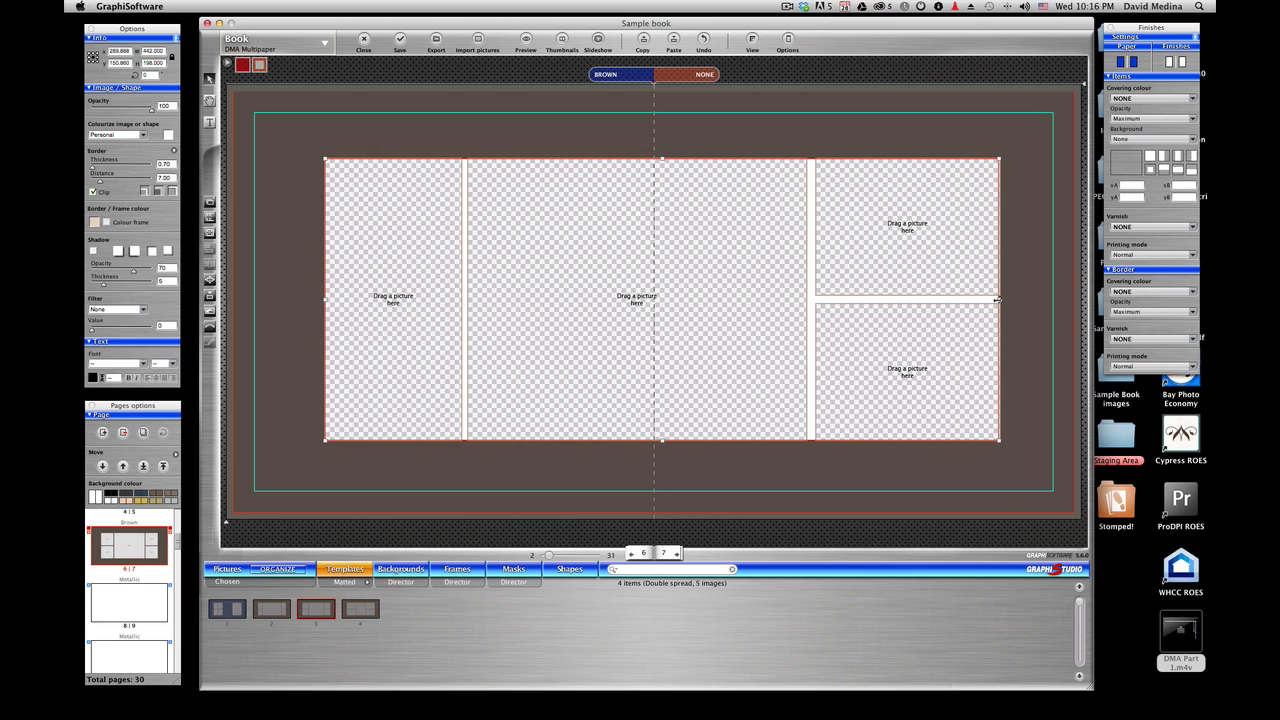
left_click_drag(998, 299, 997, 298)
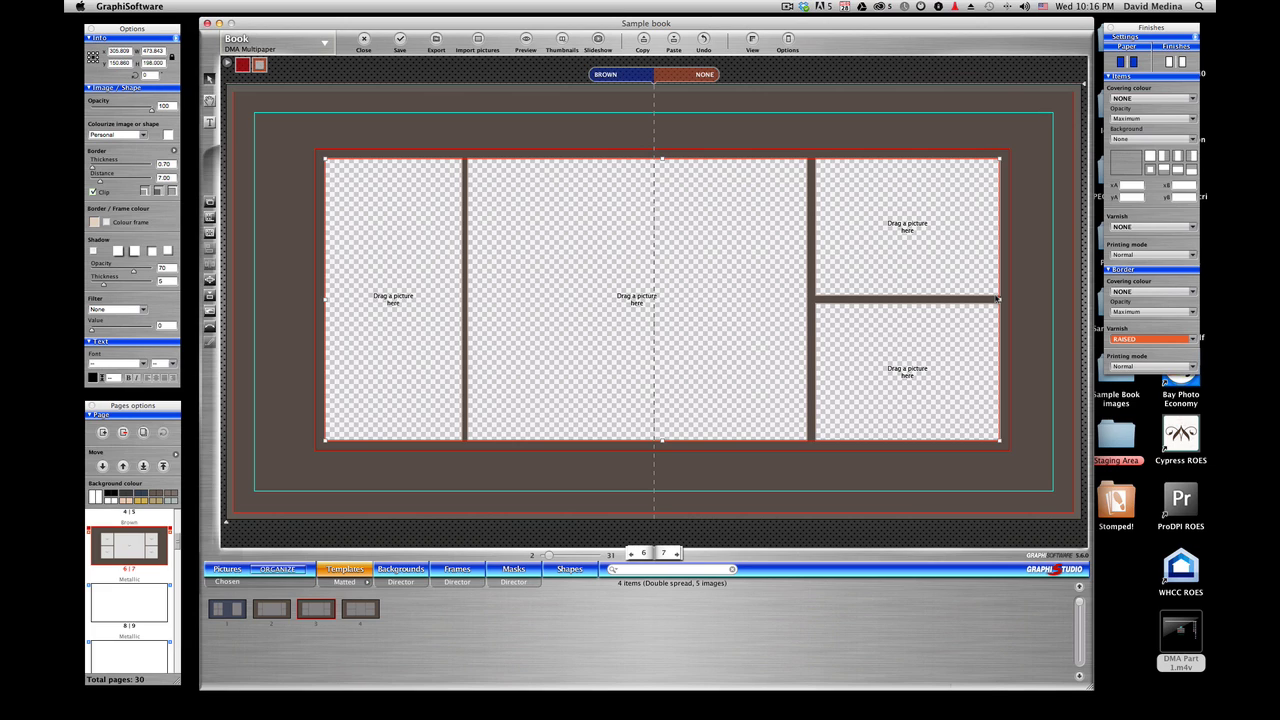
- Check each of the four openings individually and review the left opening's actions without changes
left_click(499, 135)
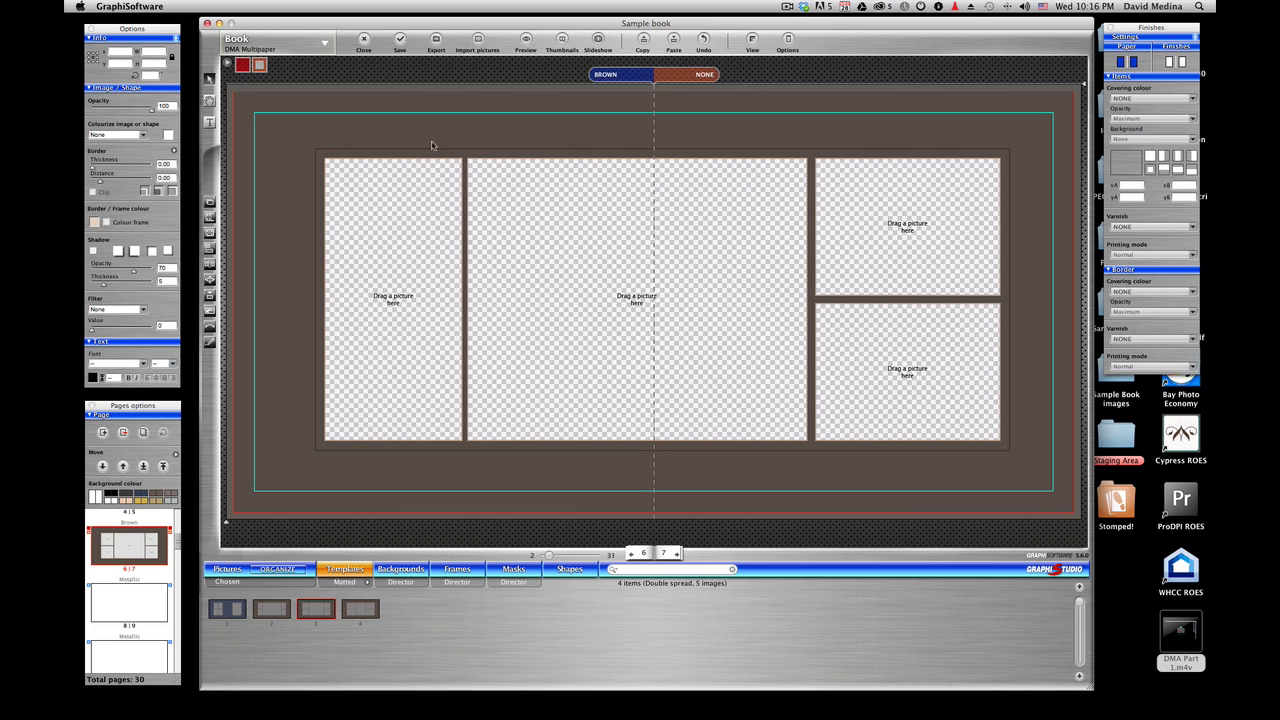
left_click(389, 153)
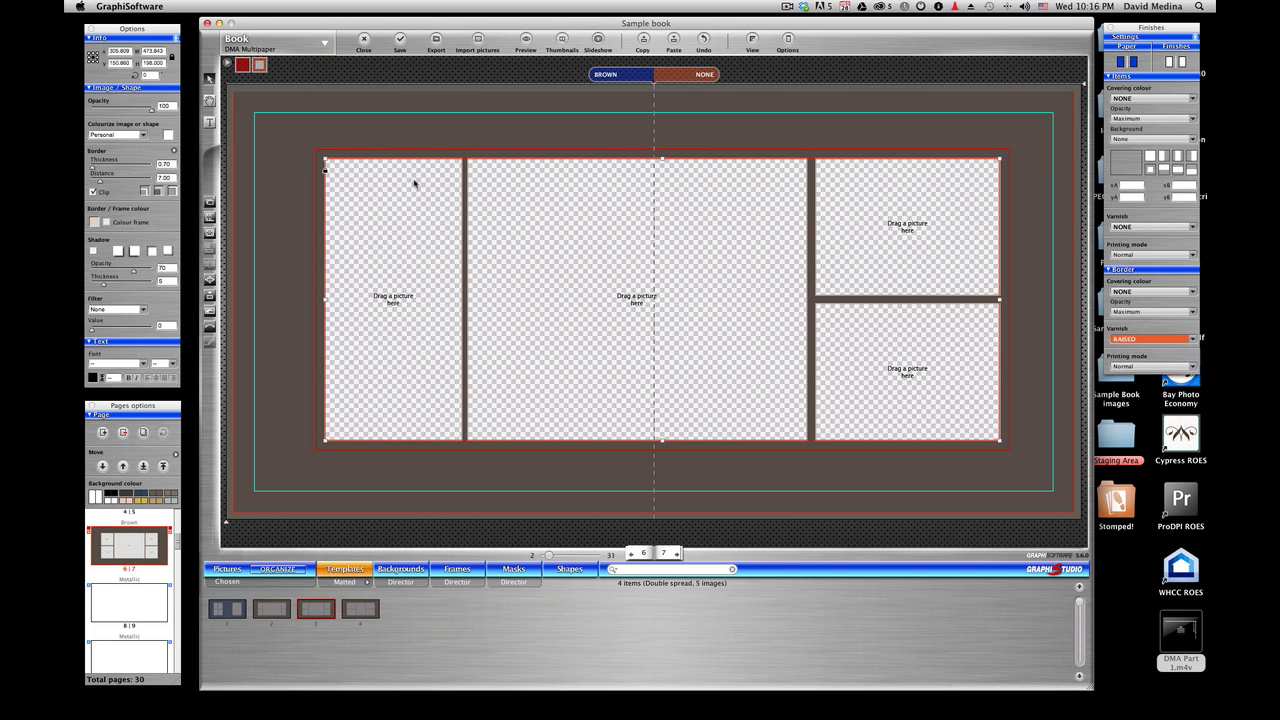
left_click(414, 183)
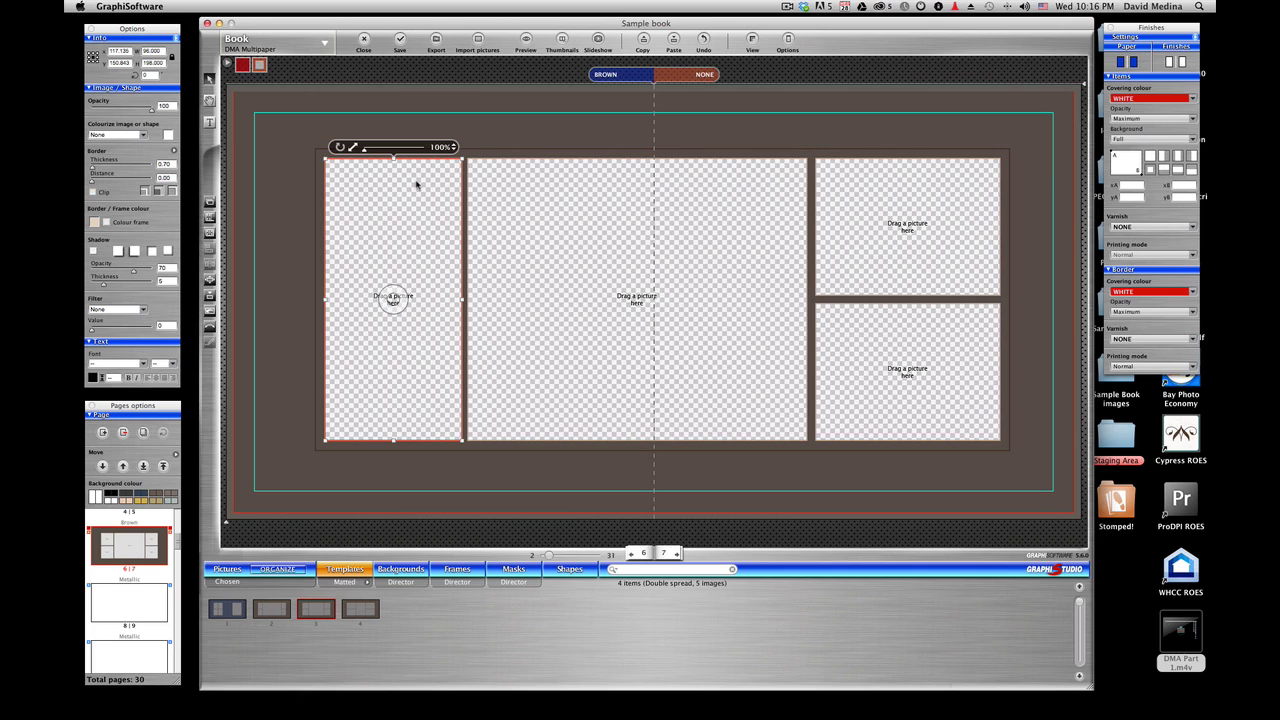
left_click(496, 193)
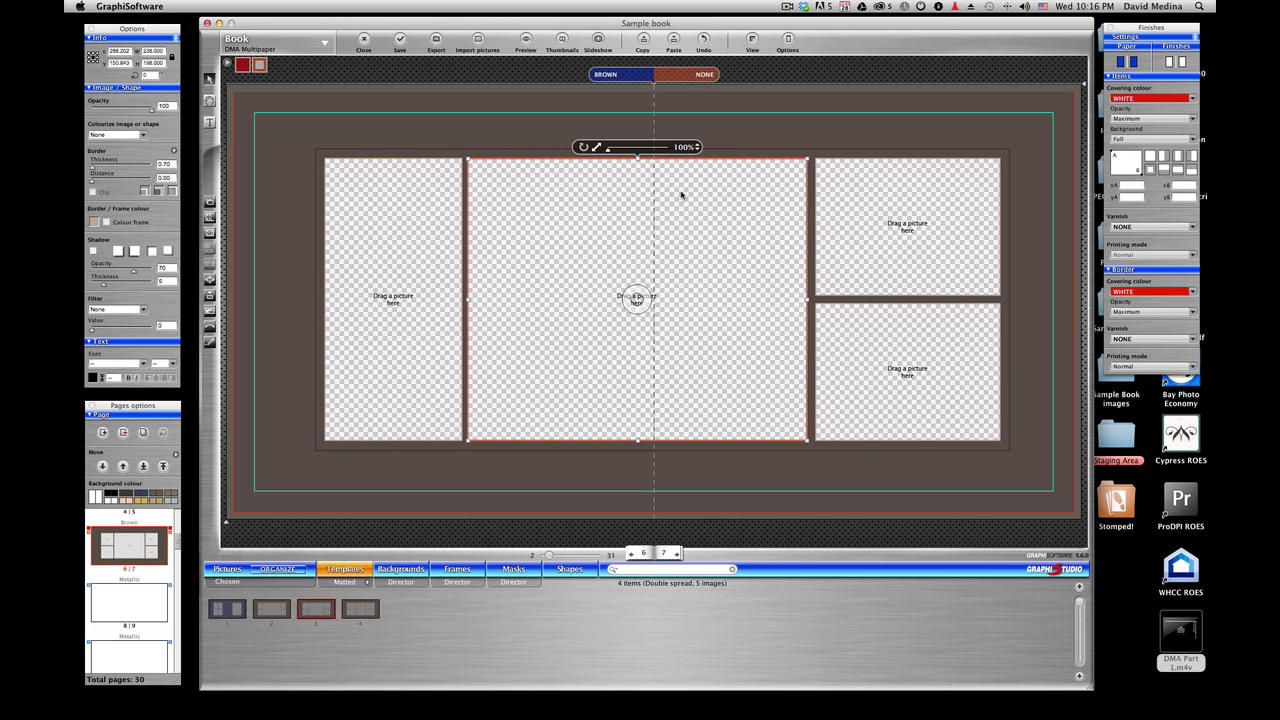
left_click(834, 202)
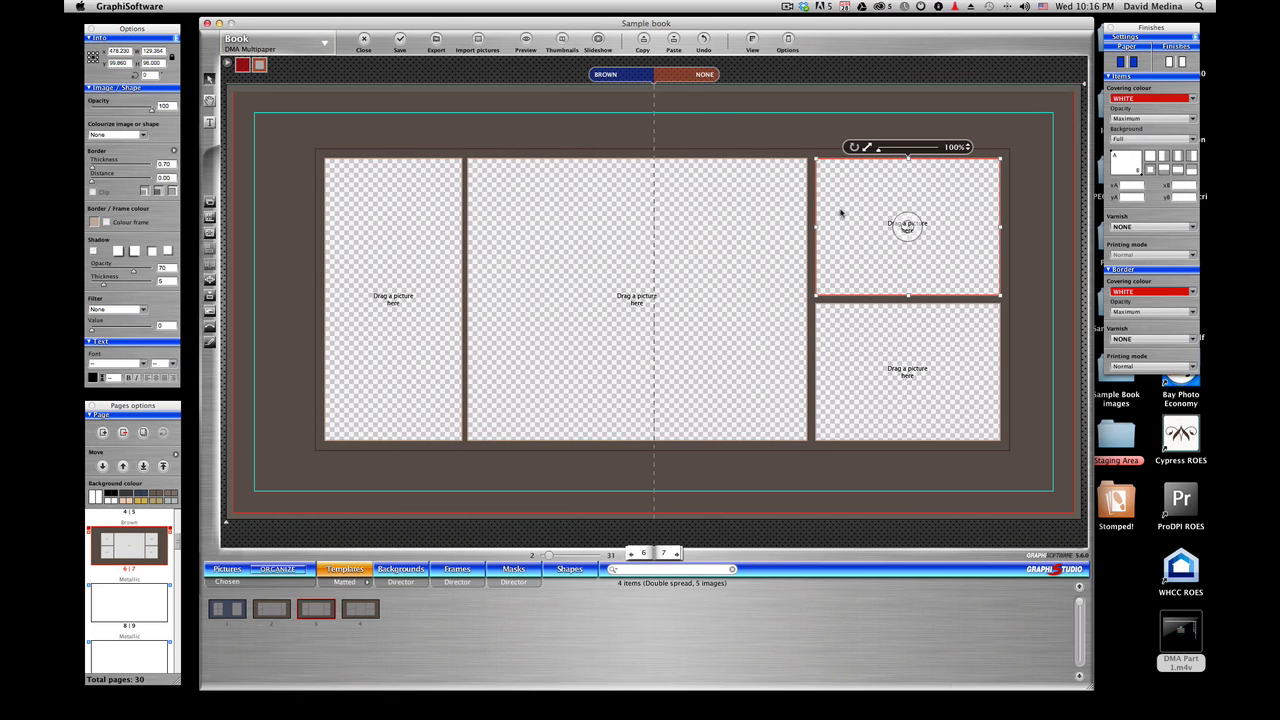
left_click(856, 324)
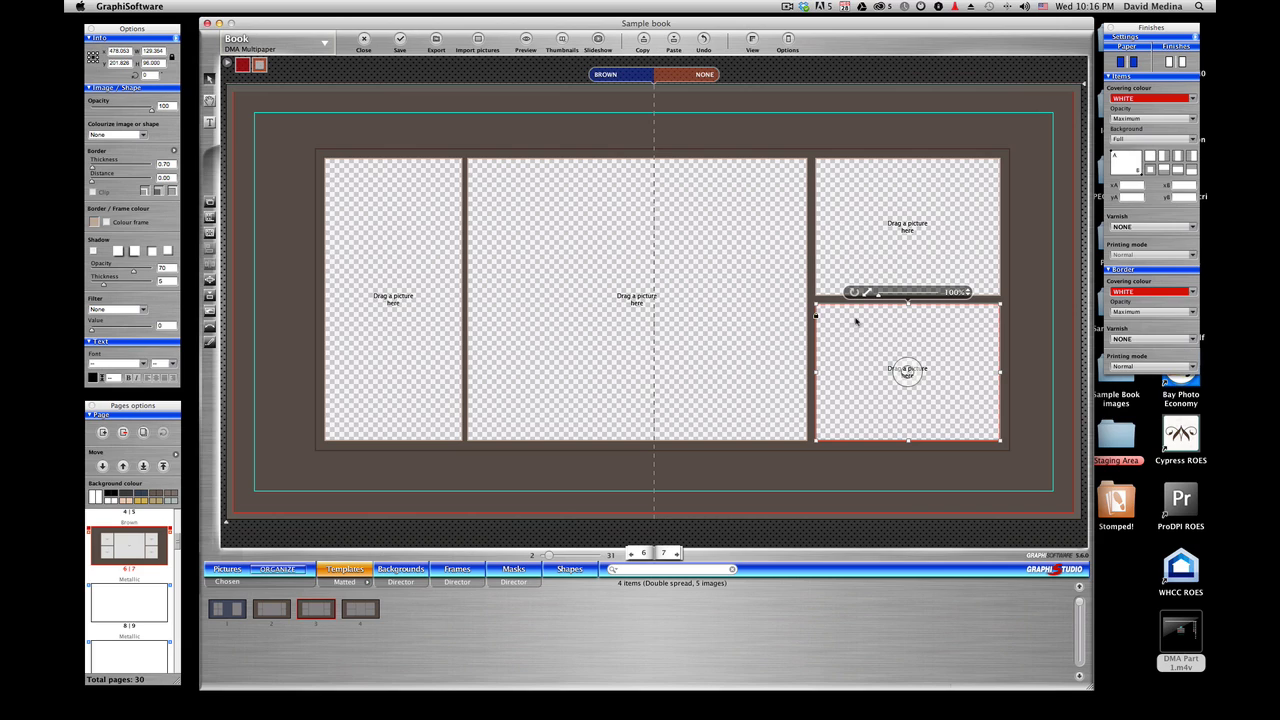
left_click(830, 230)
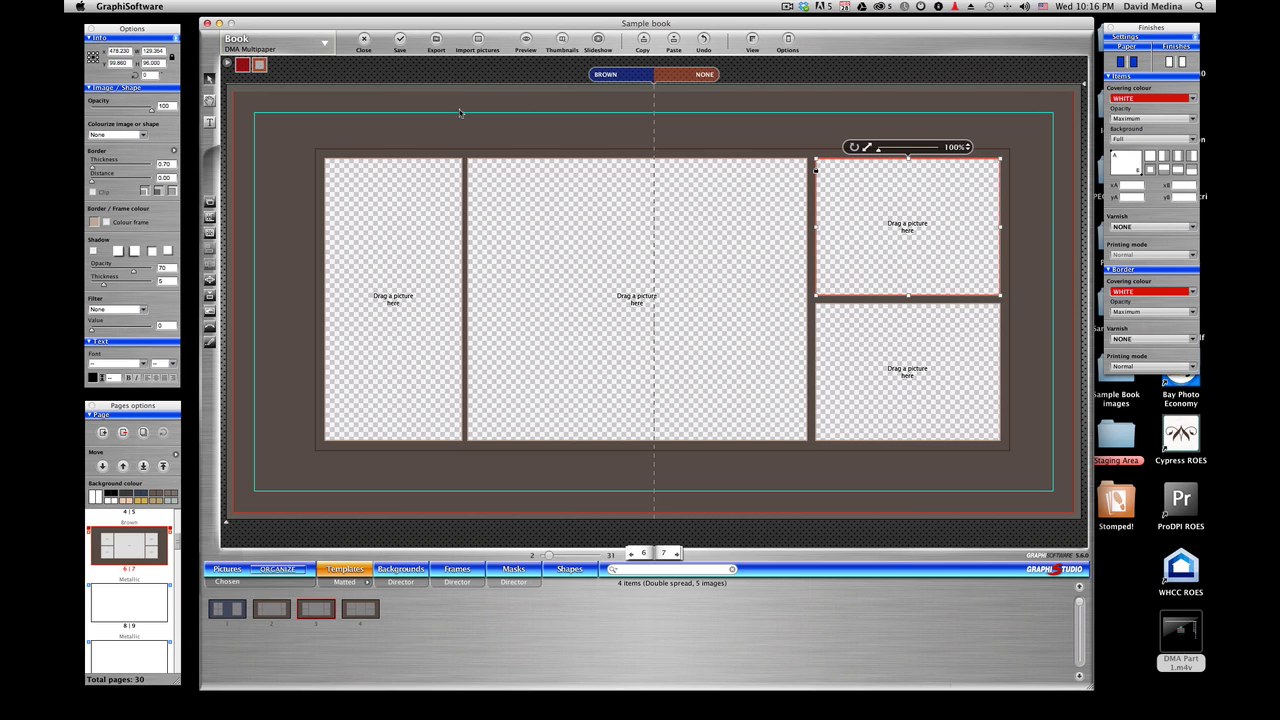
right_click(378, 183)
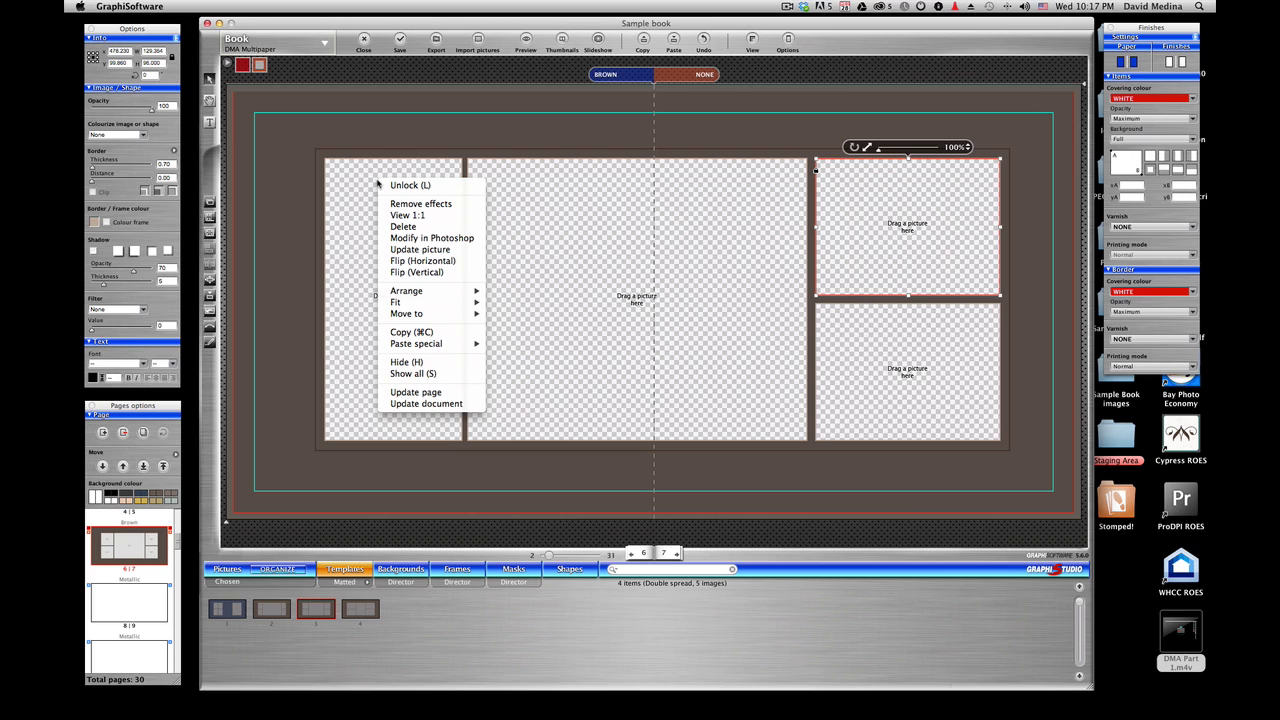
left_click(455, 136)
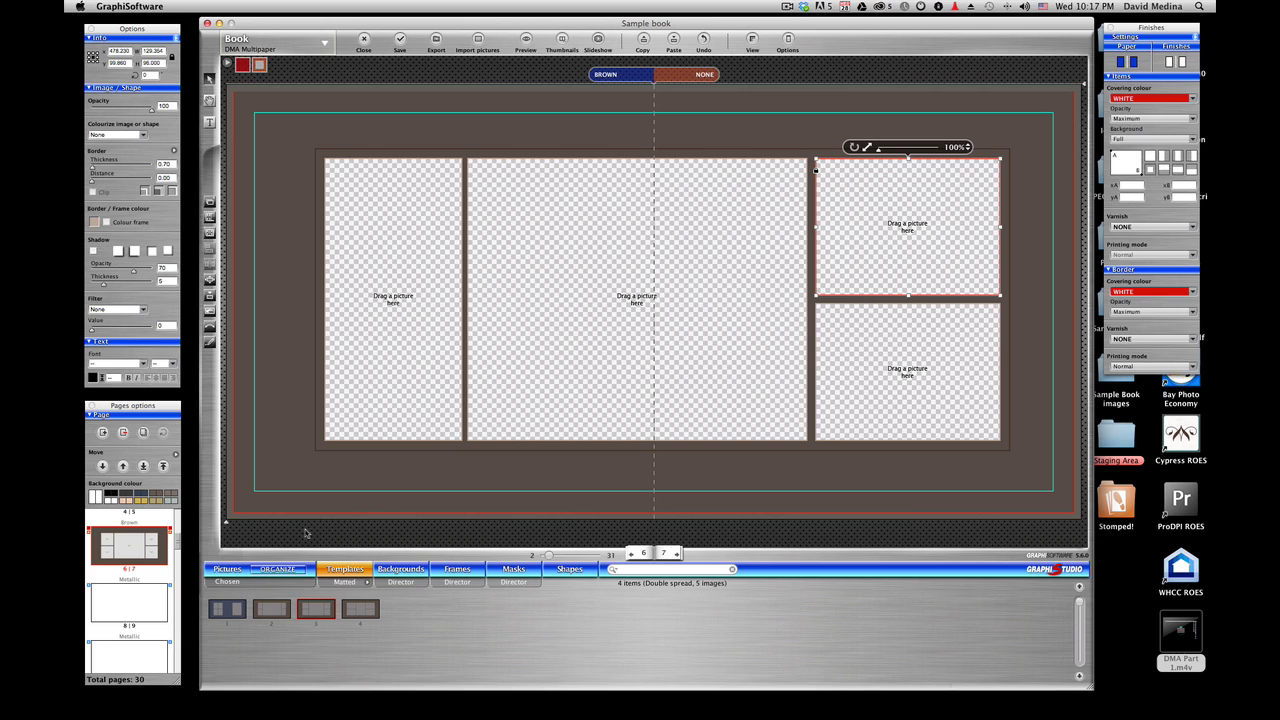
- Place the red-dress couple, chalkboard, stone-wall and wedding-dress photos in the left, centre, bottom-right and top-right openings
left_click(229, 568)
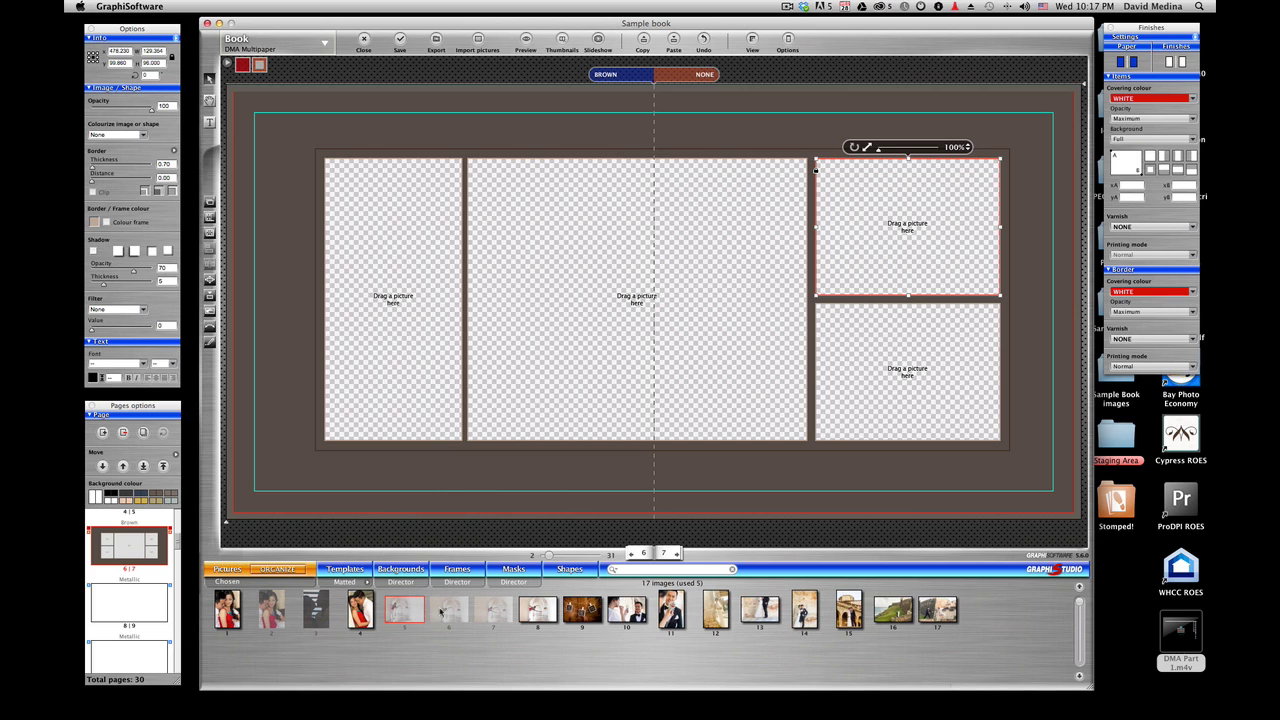
left_click_drag(360, 608, 394, 262)
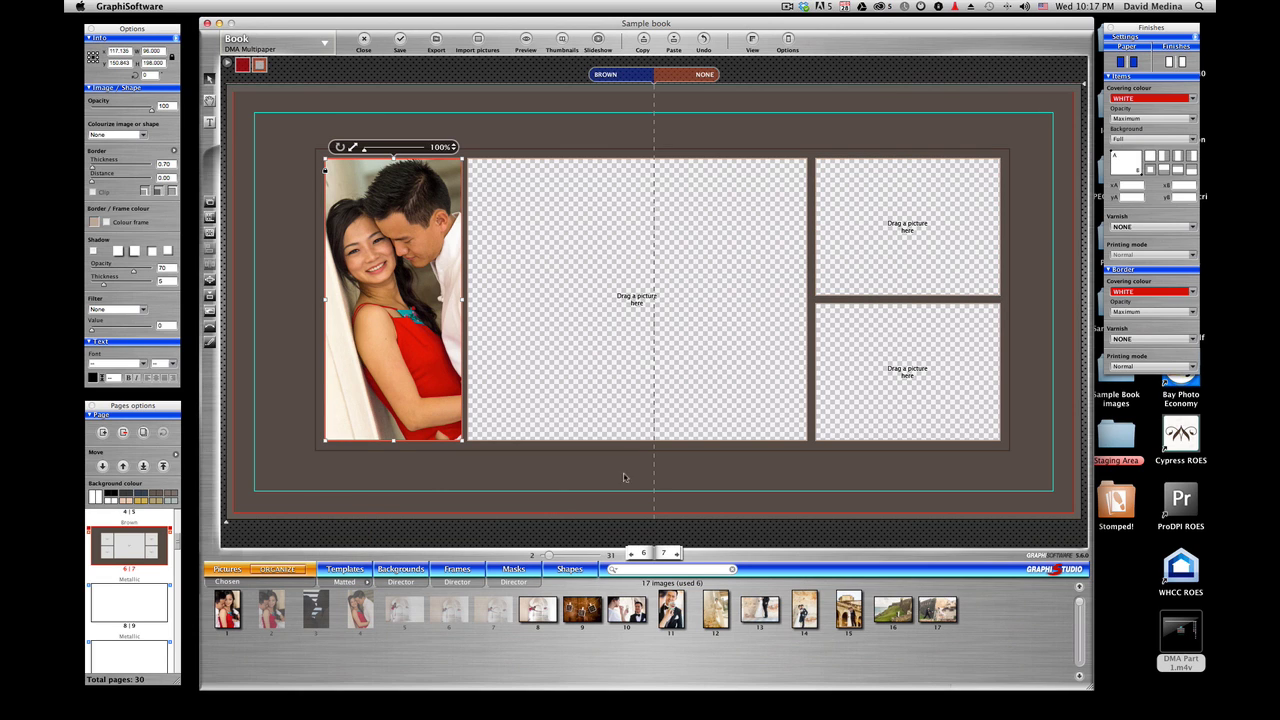
left_click_drag(584, 609, 605, 375)
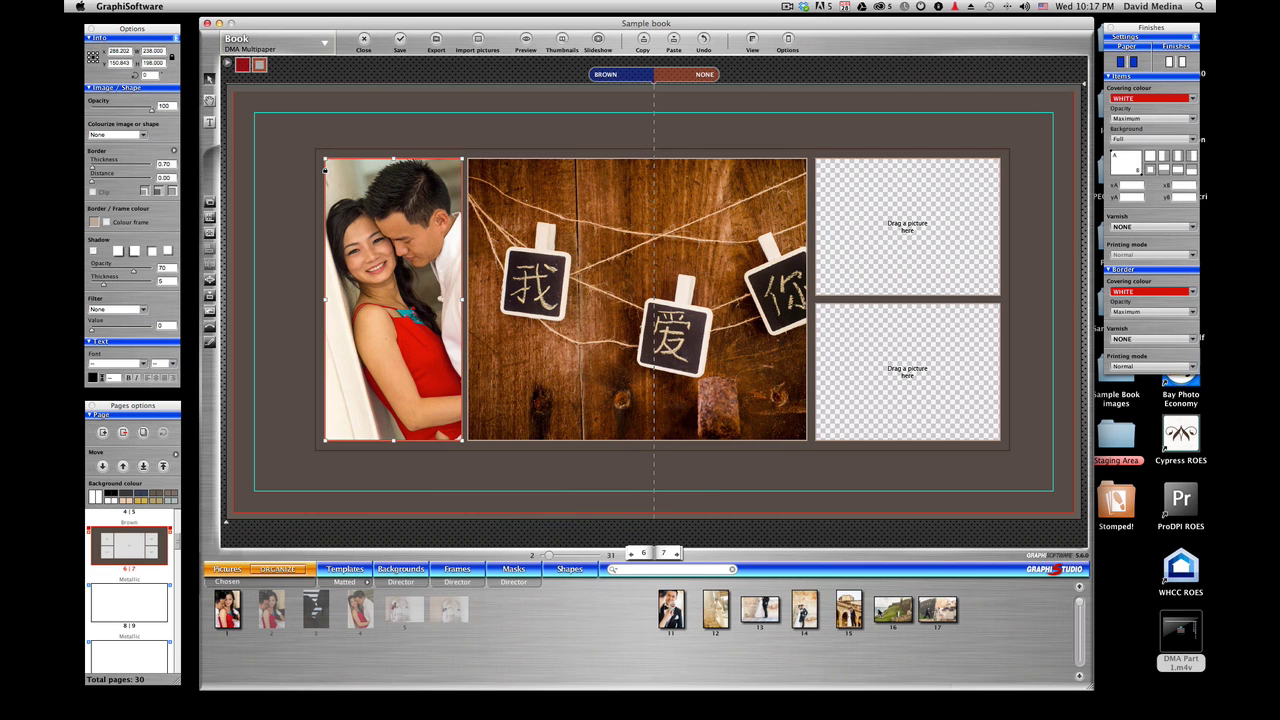
left_click_drag(937, 609, 911, 430)
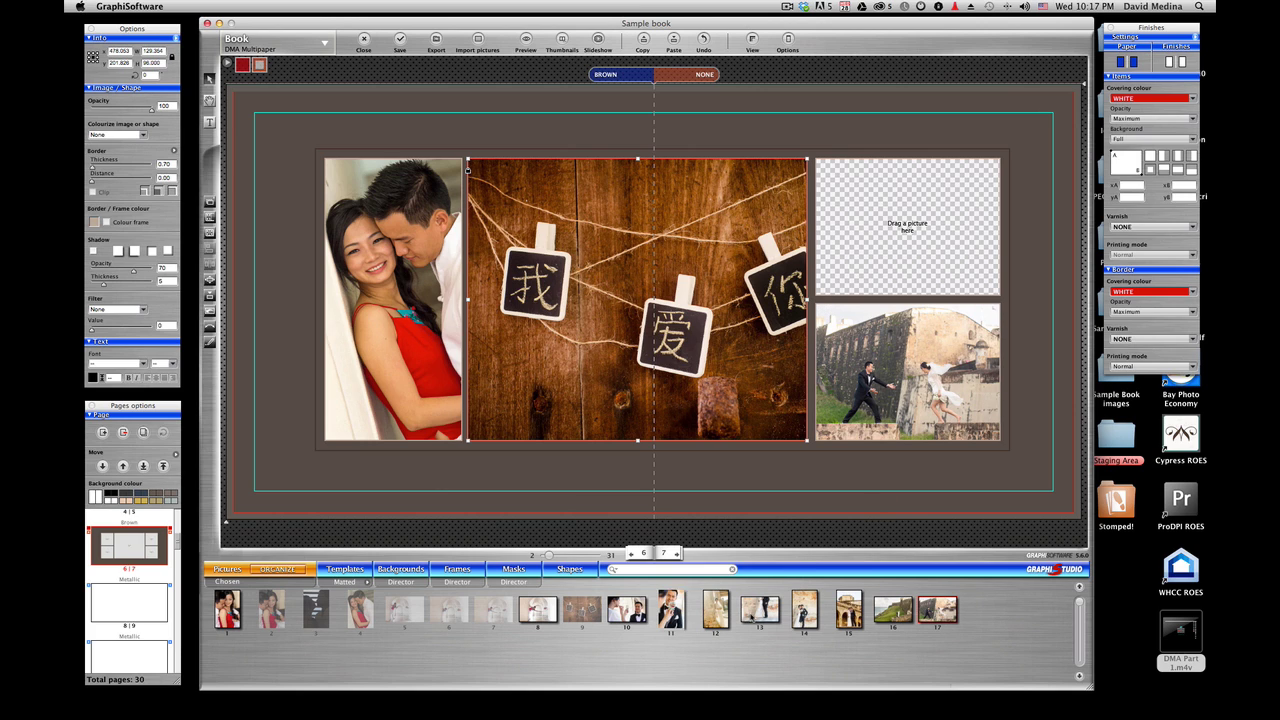
left_click_drag(752, 612, 831, 270)
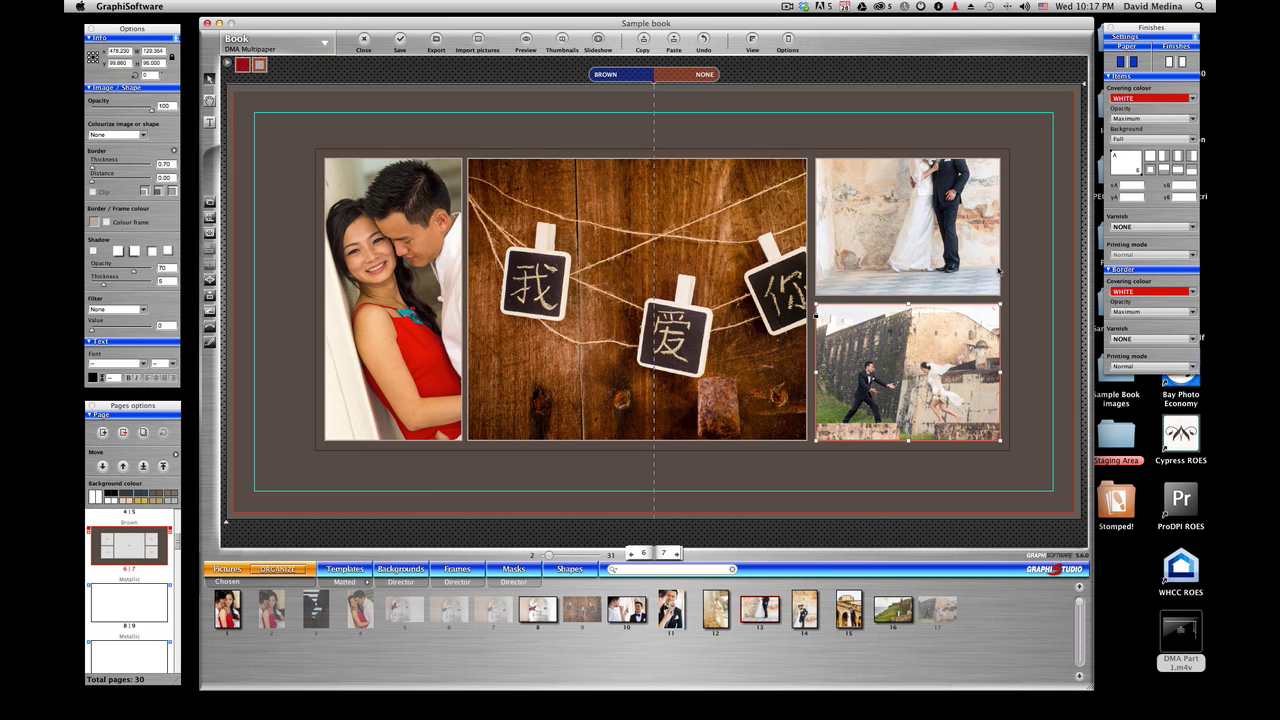
left_click(1035, 271)
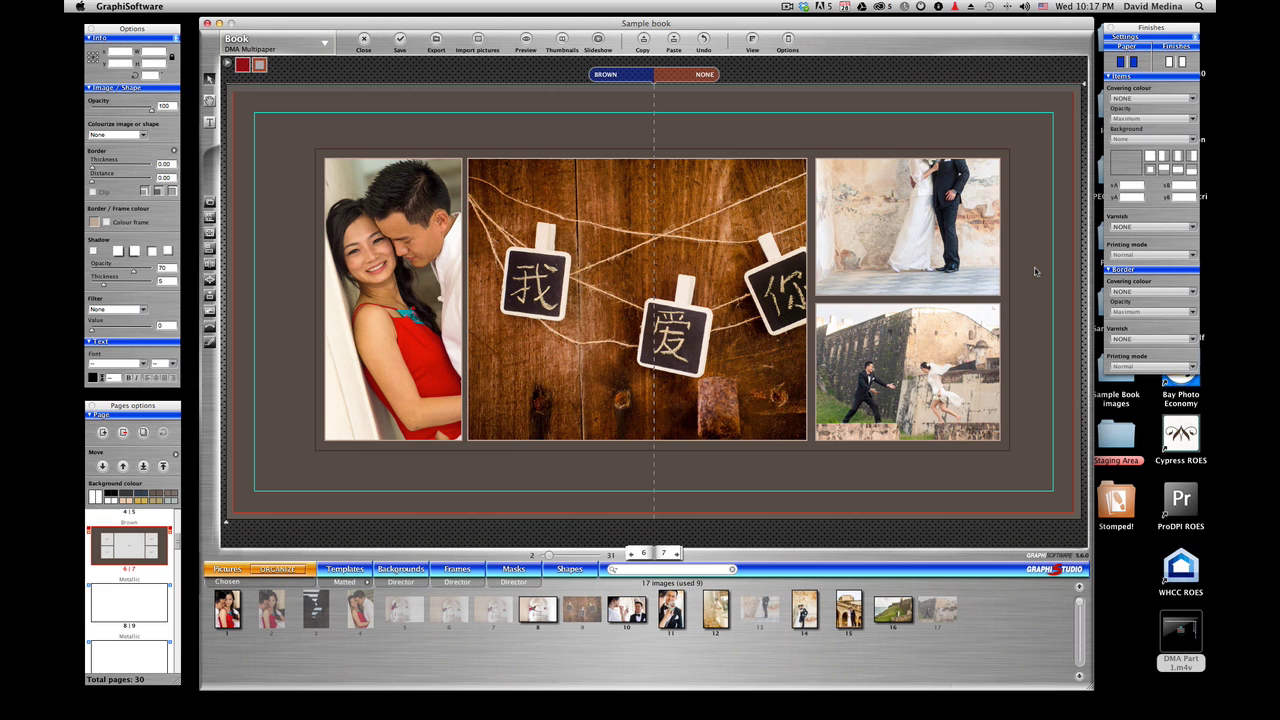
- Switch the spread's paper from Brown to Double > Light gold
left_click(605, 77)
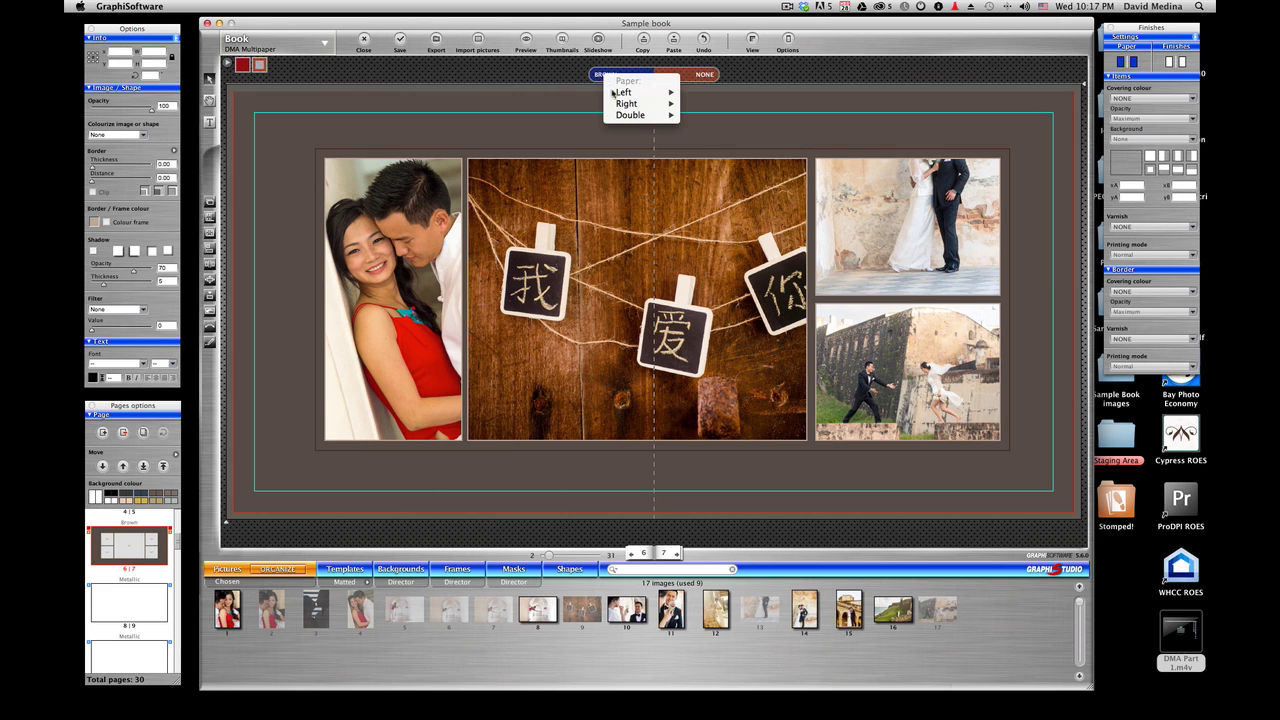
mouse_move(628, 115)
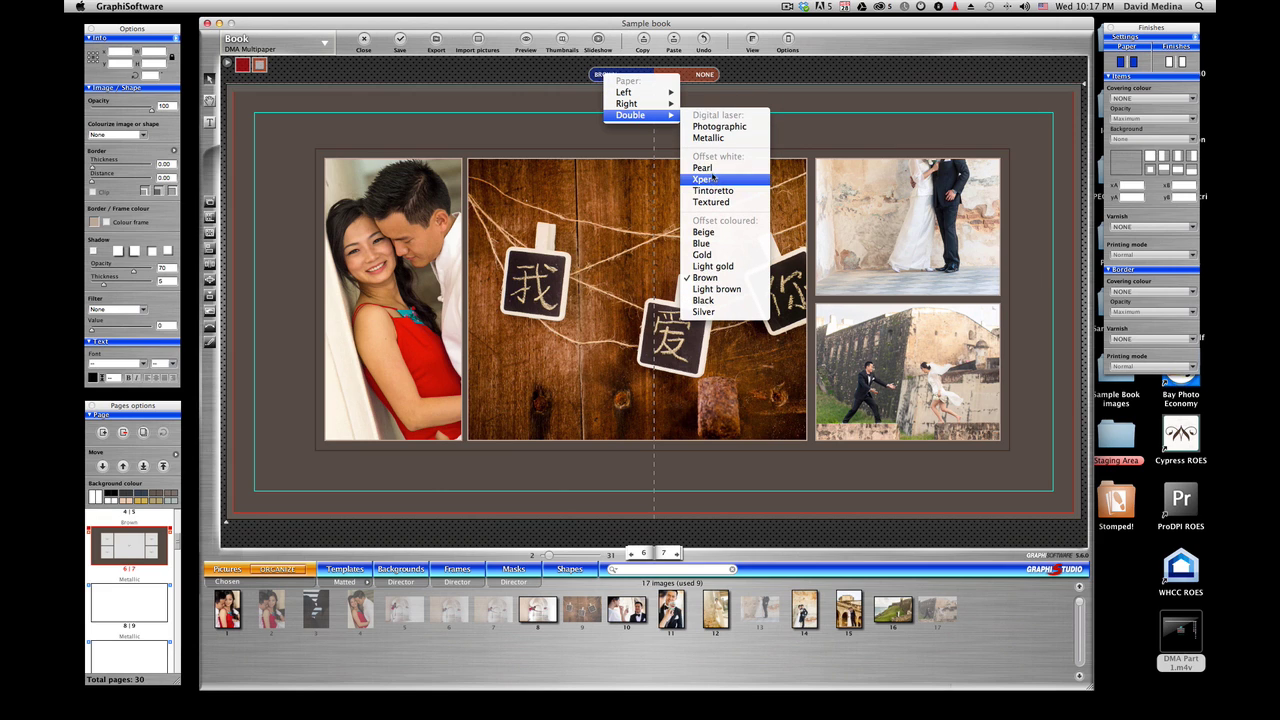
left_click(727, 267)
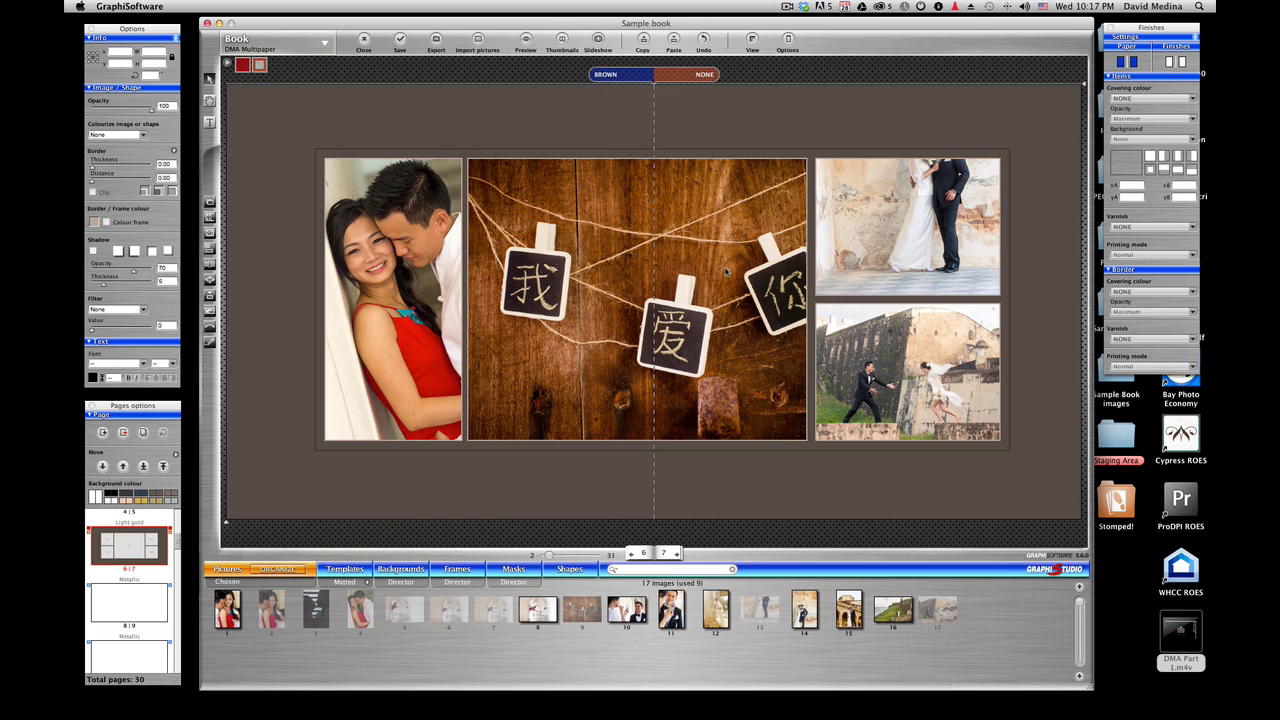